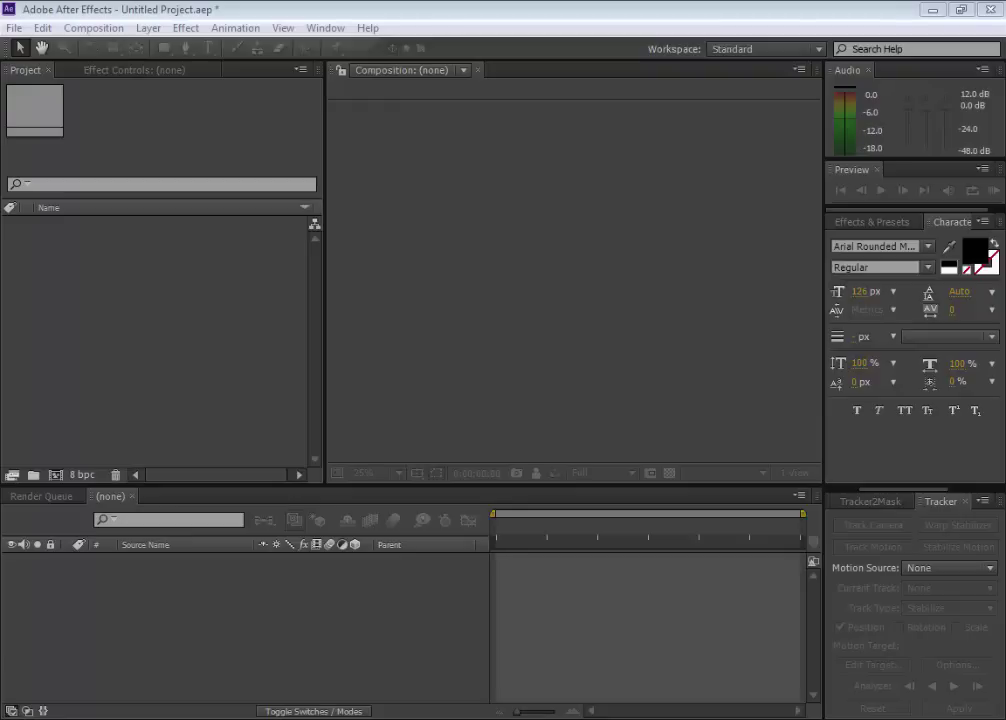
View the contents of the 02. ae3d_export folder and play the stool footage in VLC
{"action": "left_click", "coordinate": [292, 719]}
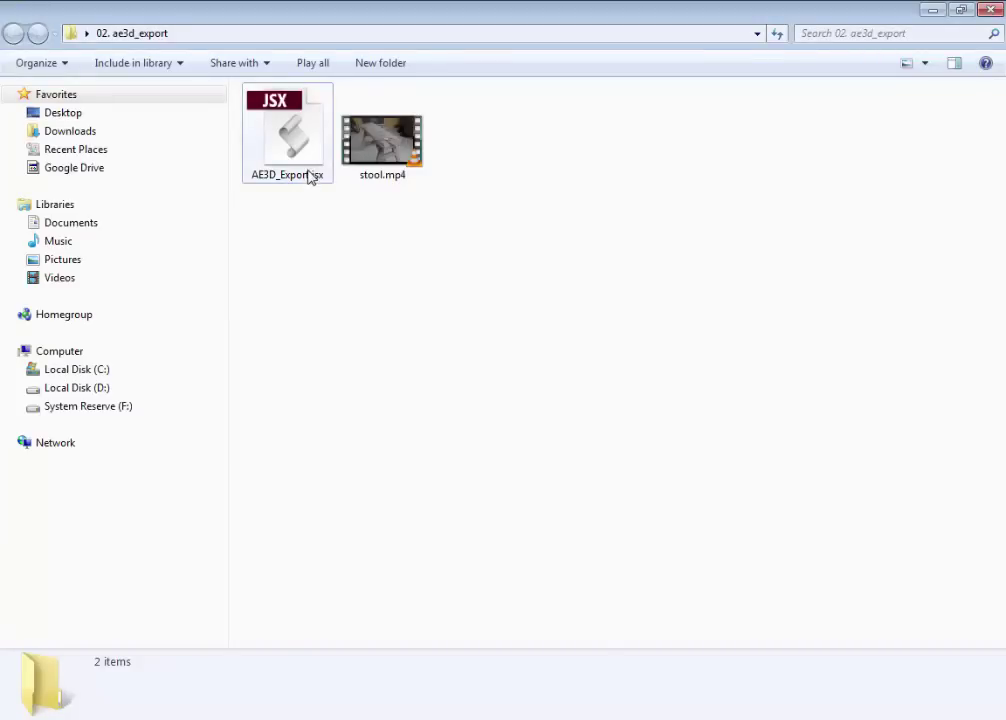
{"action": "left_click", "coordinate": [425, 717]}
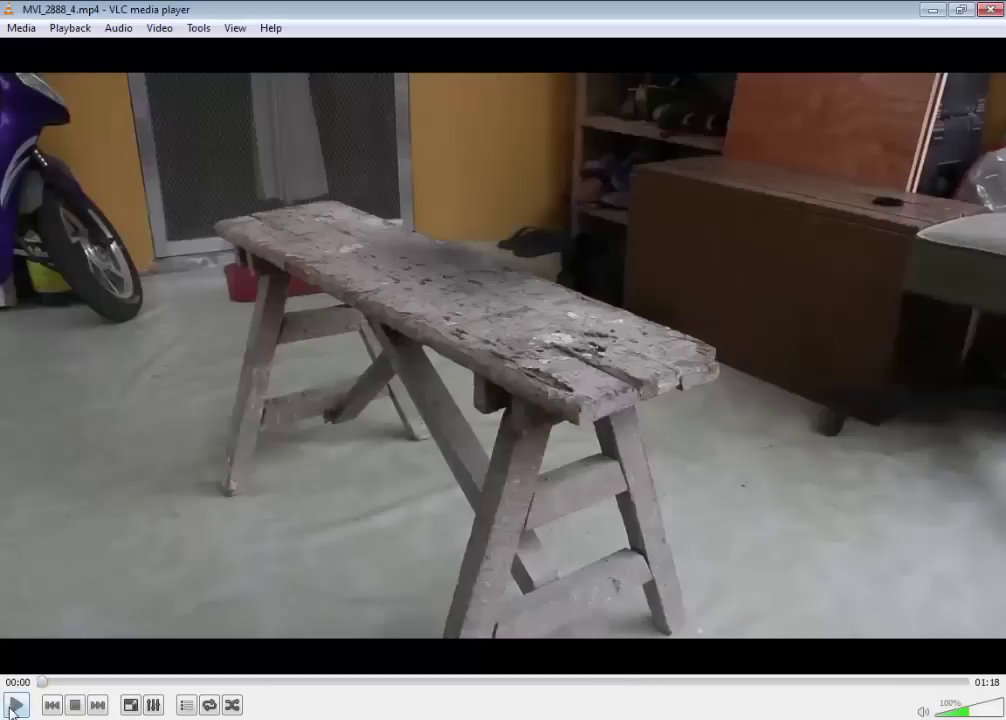
{"action": "left_click", "coordinate": [16, 705]}
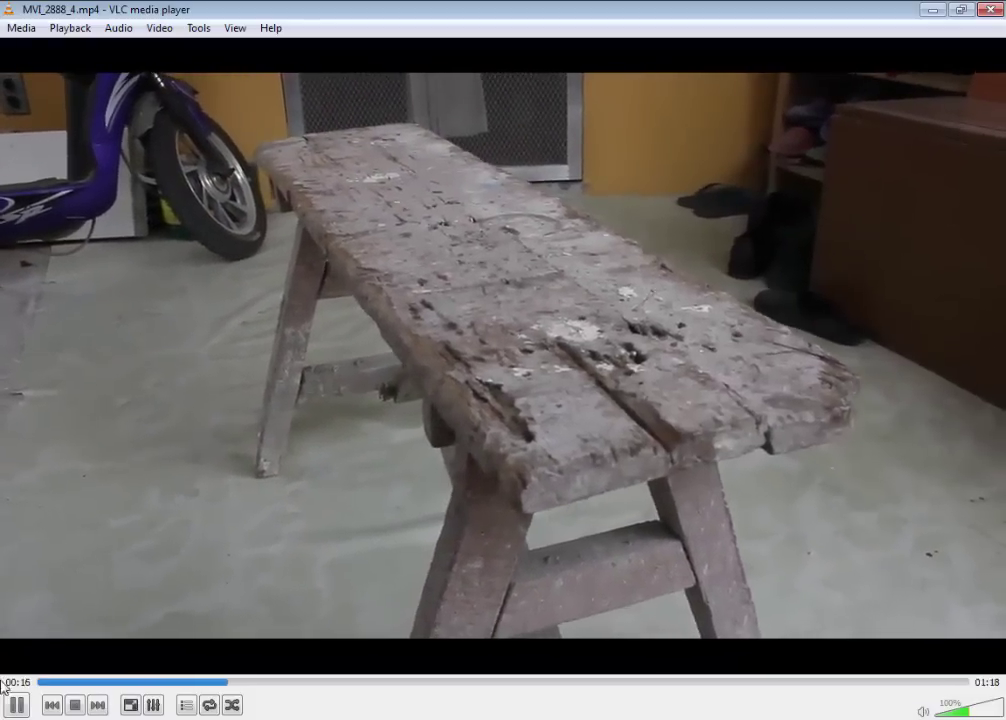
{"action": "left_click", "coordinate": [16, 706]}
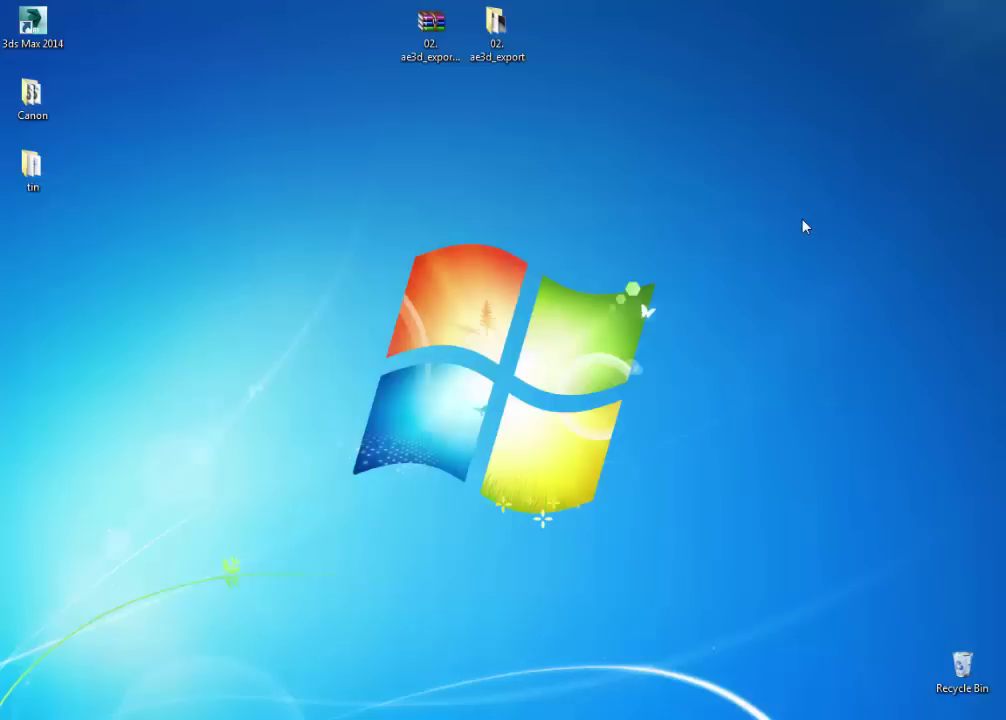
{"action": "right_click", "coordinate": [436, 30]}
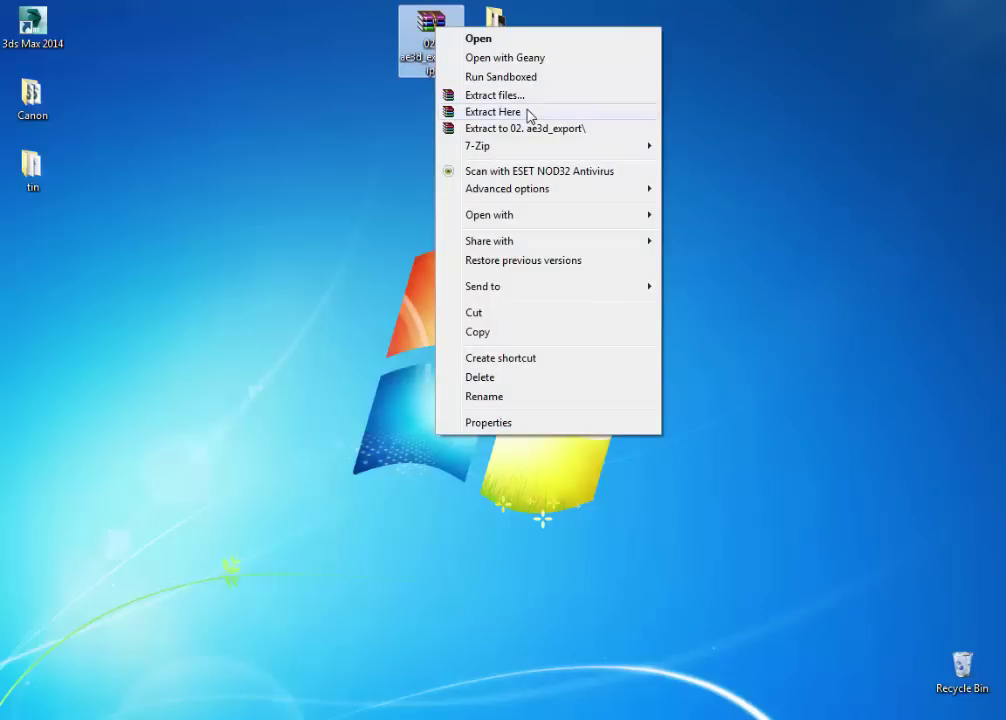
{"action": "mouse_move", "coordinate": [516, 146]}
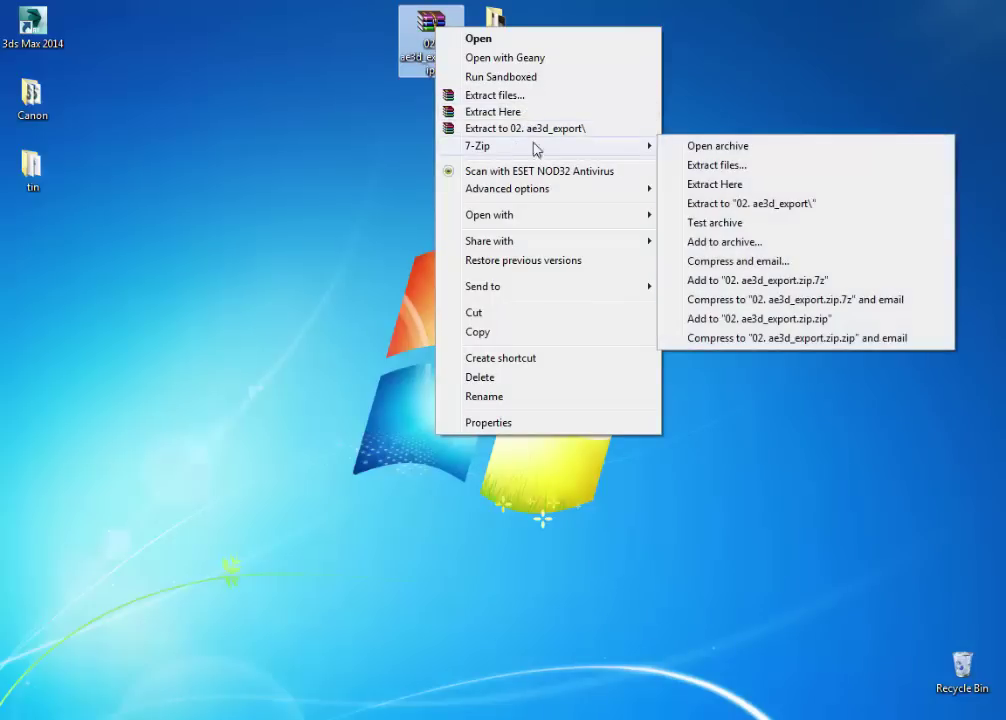
{"action": "left_click", "coordinate": [386, 200]}
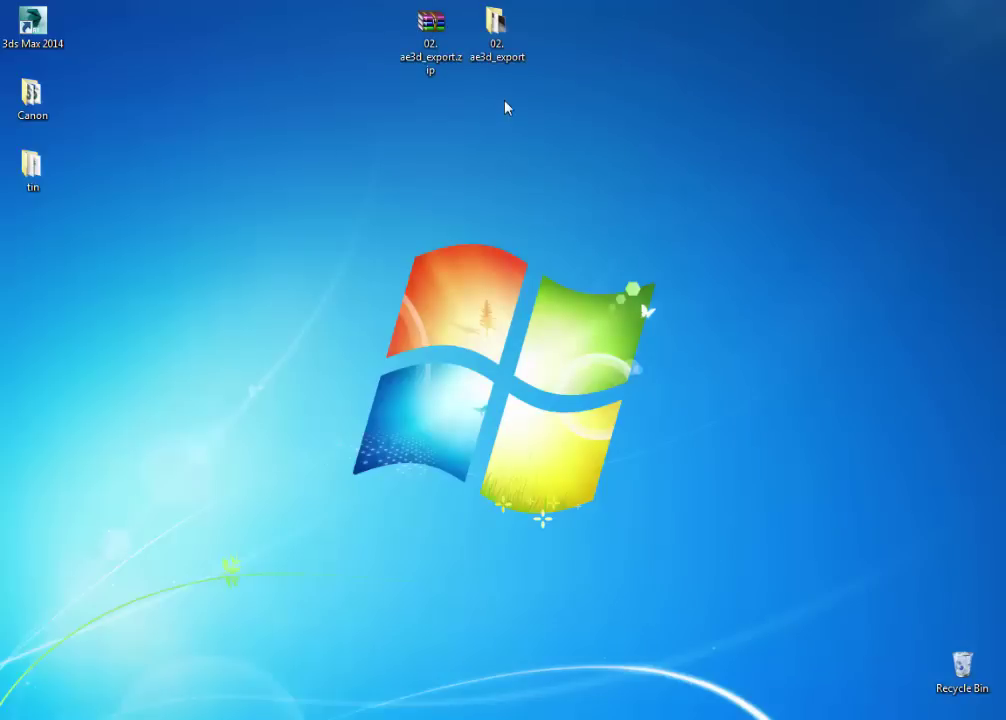
Open the 02. ae3d_export folder and check for AE3D_Export.jsx in the After Effects CS6 Support Files\Scripts folder
{"action": "double_click", "coordinate": [497, 45]}
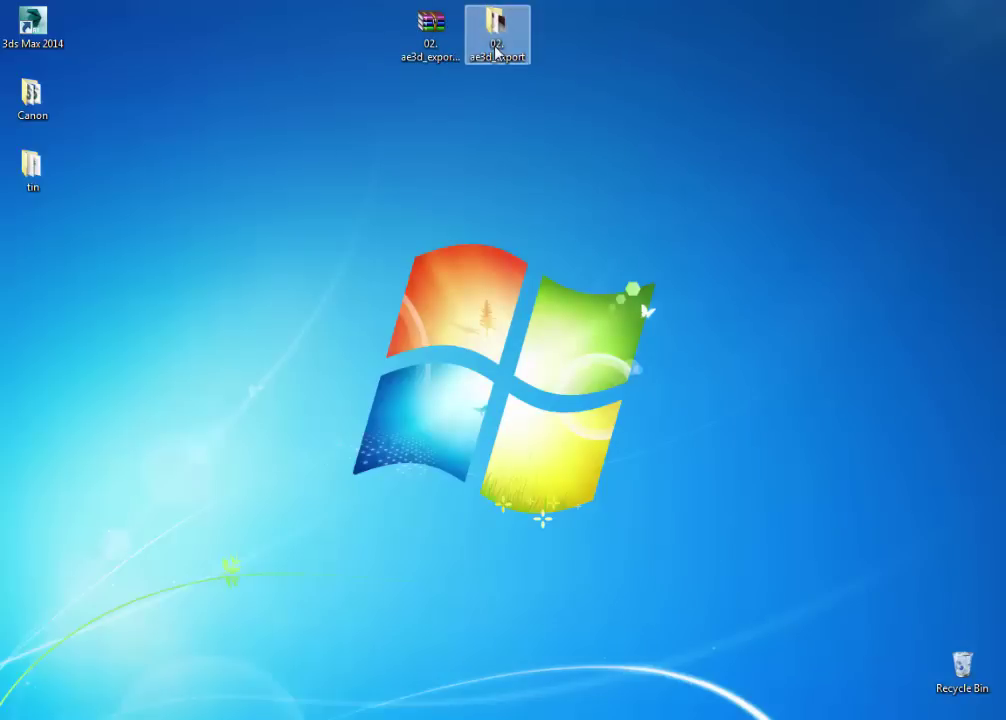
{"action": "left_click", "coordinate": [553, 305]}
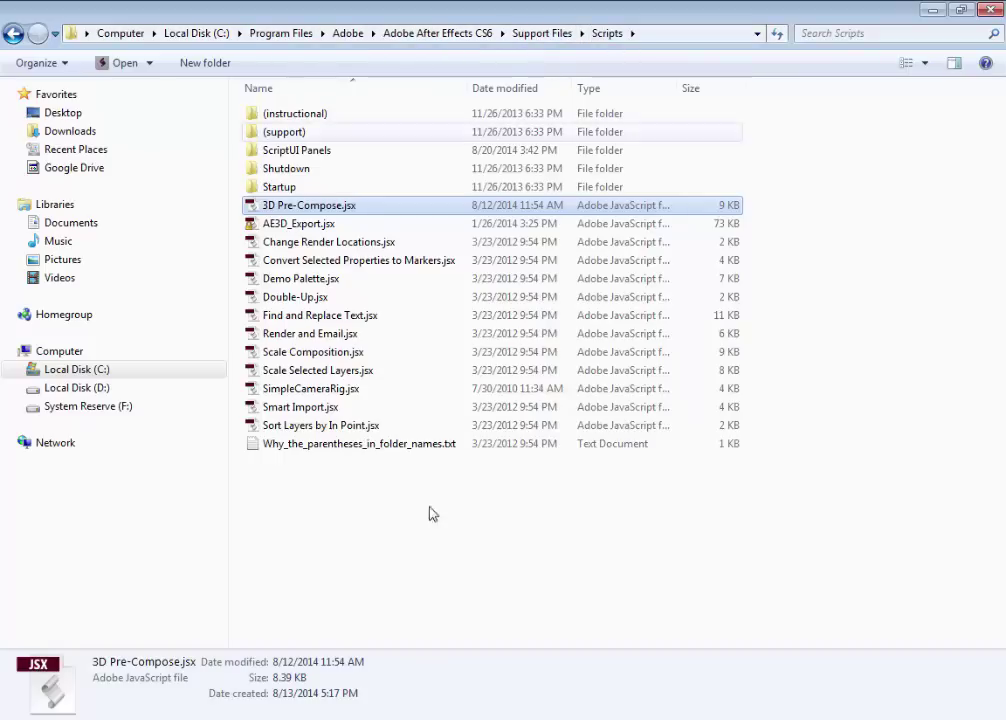
{"action": "left_click", "coordinate": [420, 557]}
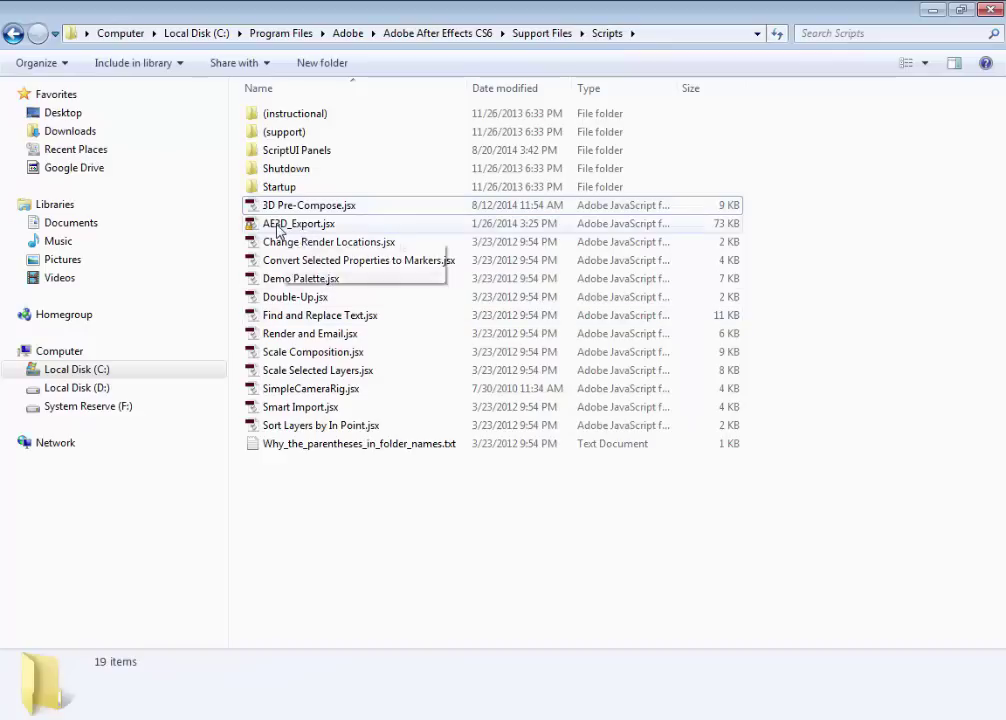
{"action": "left_click", "coordinate": [293, 226]}
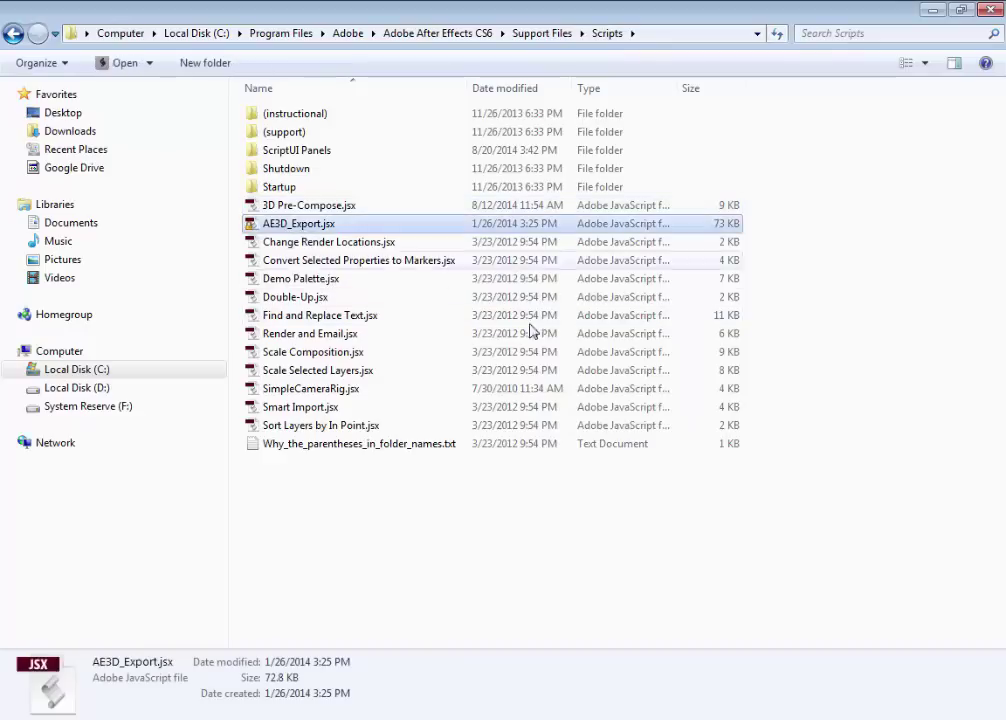
{"action": "left_click", "coordinate": [483, 530]}
{"action": "left_click", "coordinate": [990, 11]}
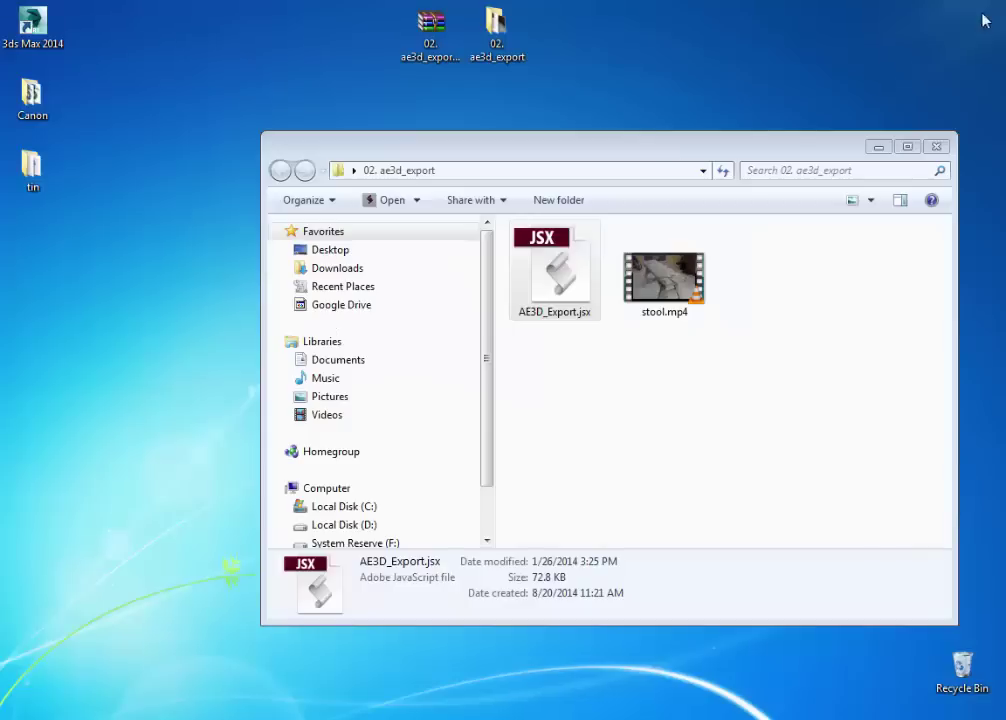
Switch to After Effects and check in the General preferences whether scripts may write files and access the network
{"action": "key", "text": "alt+Tab"}
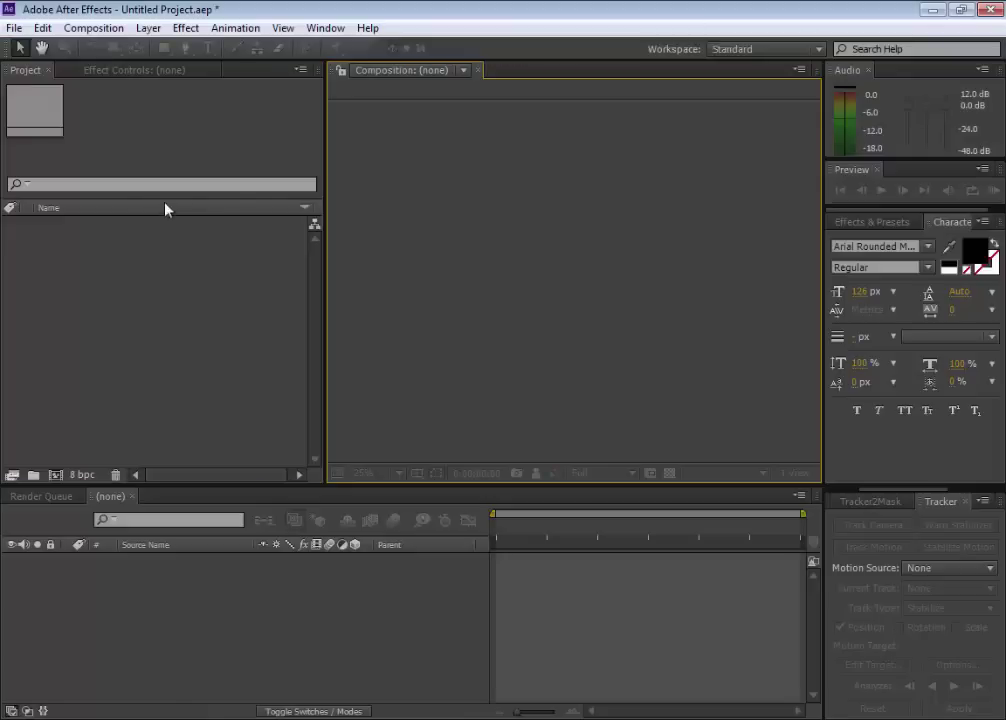
{"action": "left_click", "coordinate": [42, 28]}
{"action": "mouse_move", "coordinate": [121, 459]}
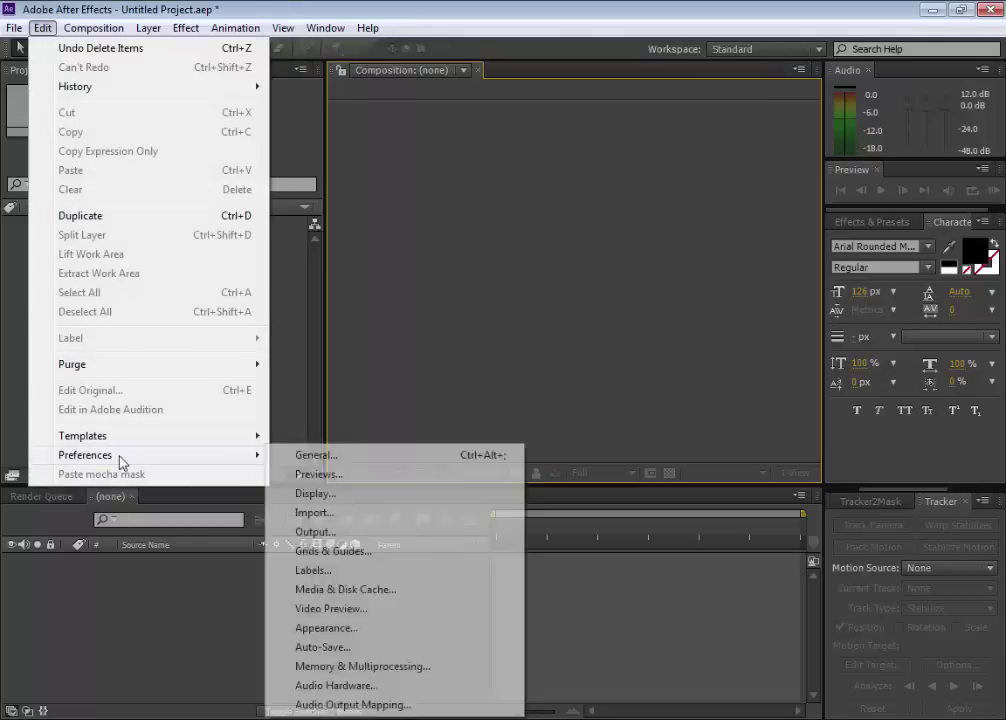
{"action": "left_click", "coordinate": [300, 455]}
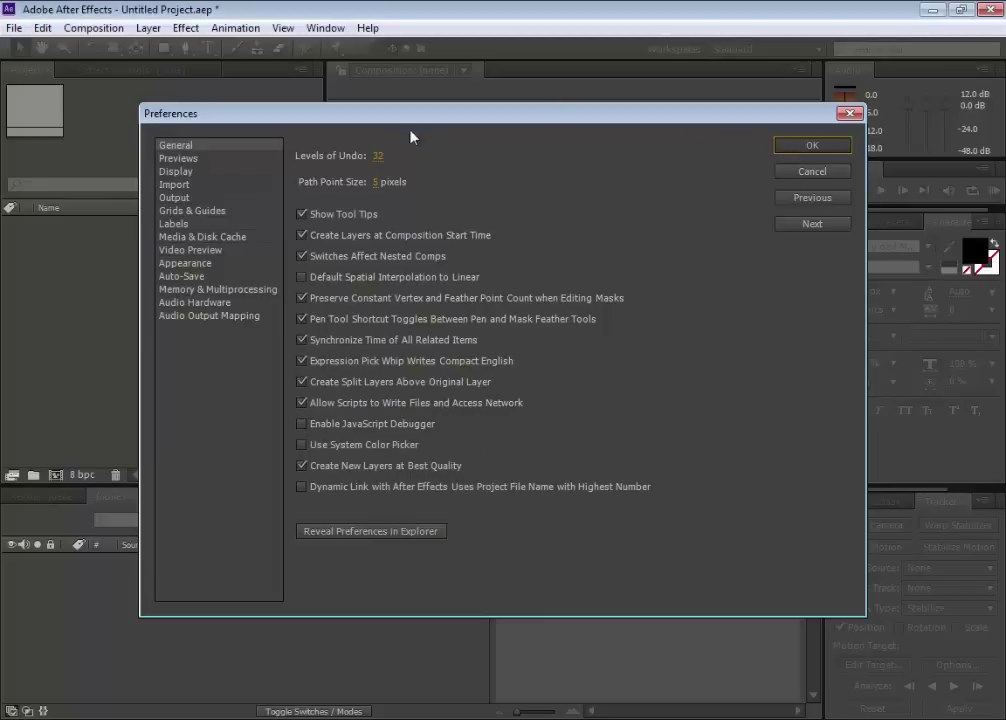
{"action": "key", "text": "Return"}
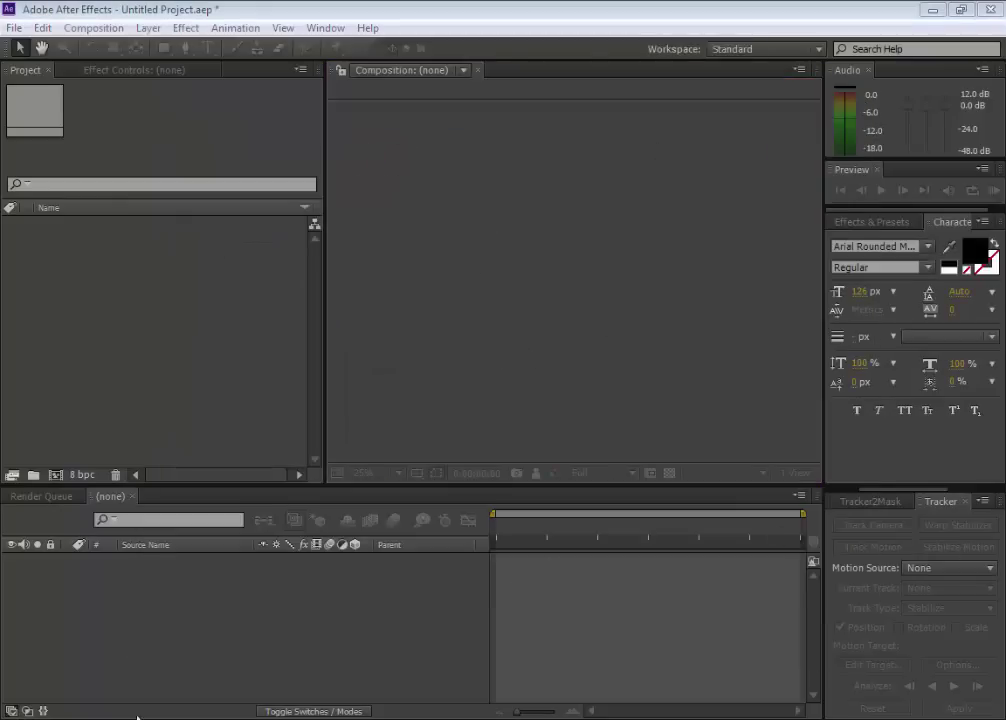
Import stool.mp4 from the 02. ae3d_export folder into the project and make a new composition from it
{"action": "left_click", "coordinate": [137, 716]}
{"action": "left_click_drag", "start_coordinate": [716, 287], "coordinate": [192, 320]}
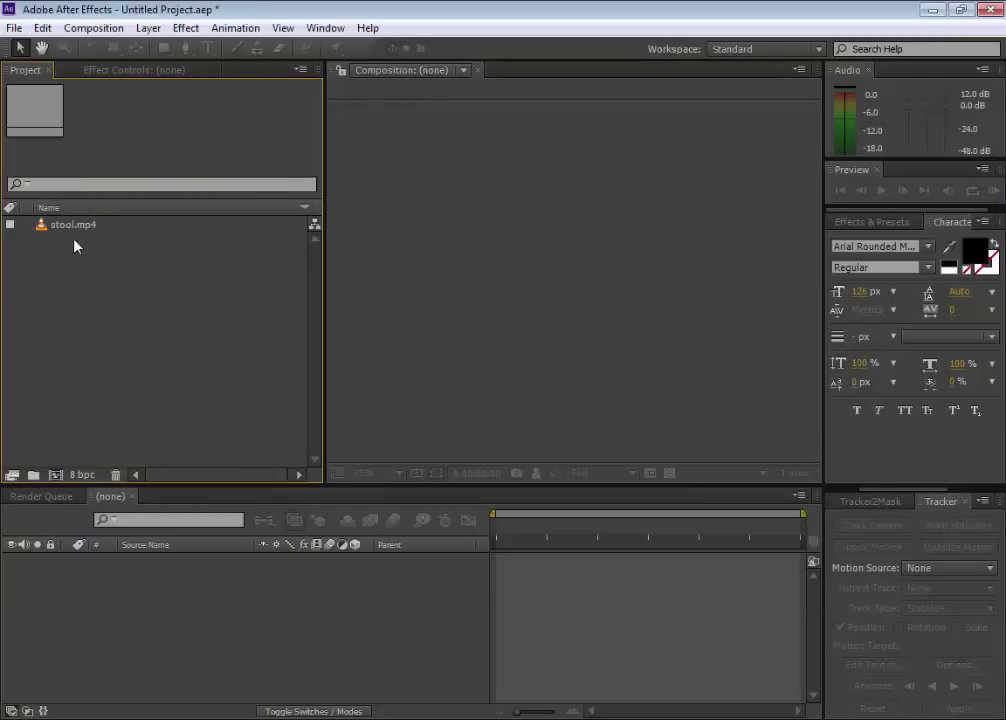
{"action": "left_click_drag", "start_coordinate": [72, 229], "coordinate": [55, 477]}
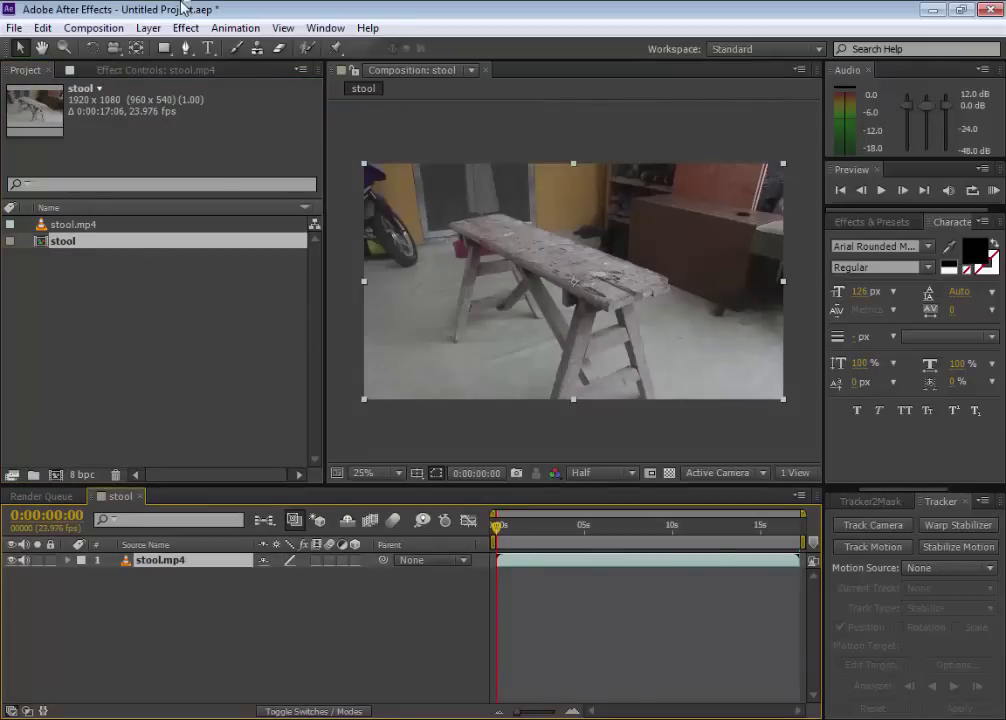
Run Track Camera on the stool.mp4 layer and review the tracker's advanced settings while it analyzes
{"action": "left_click", "coordinate": [222, 28]}
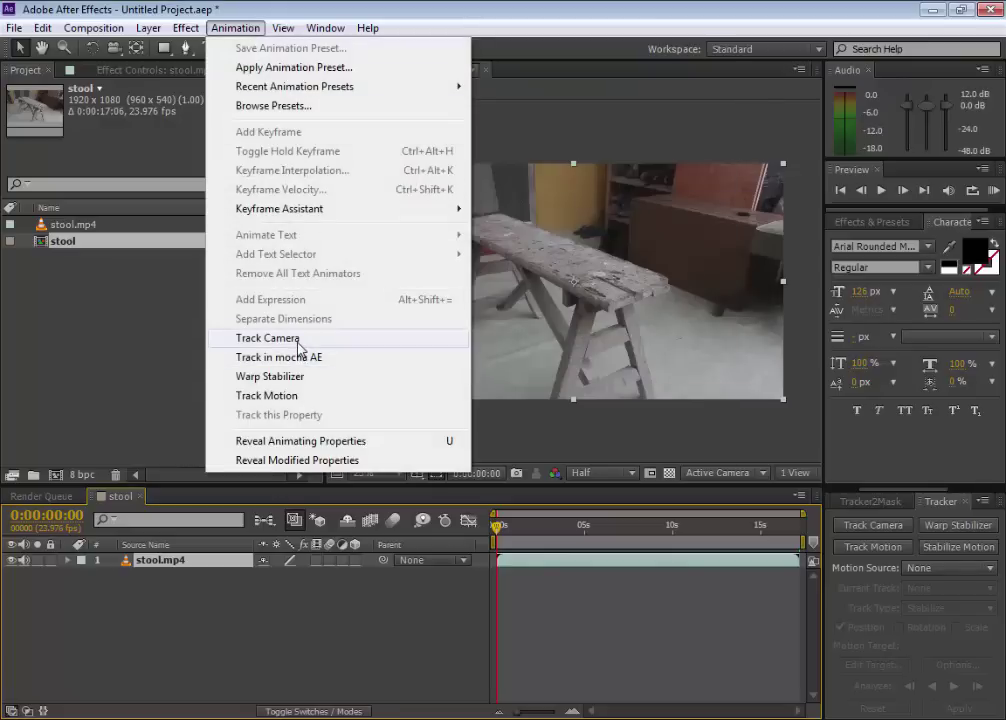
{"action": "left_click", "coordinate": [267, 338]}
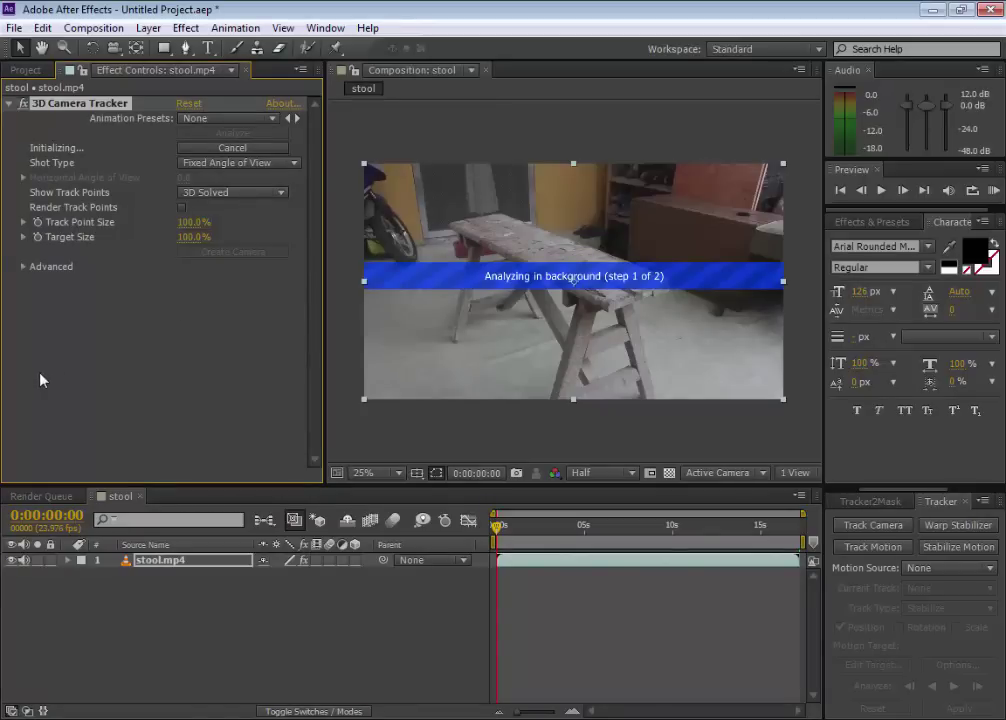
{"action": "left_click", "coordinate": [23, 267]}
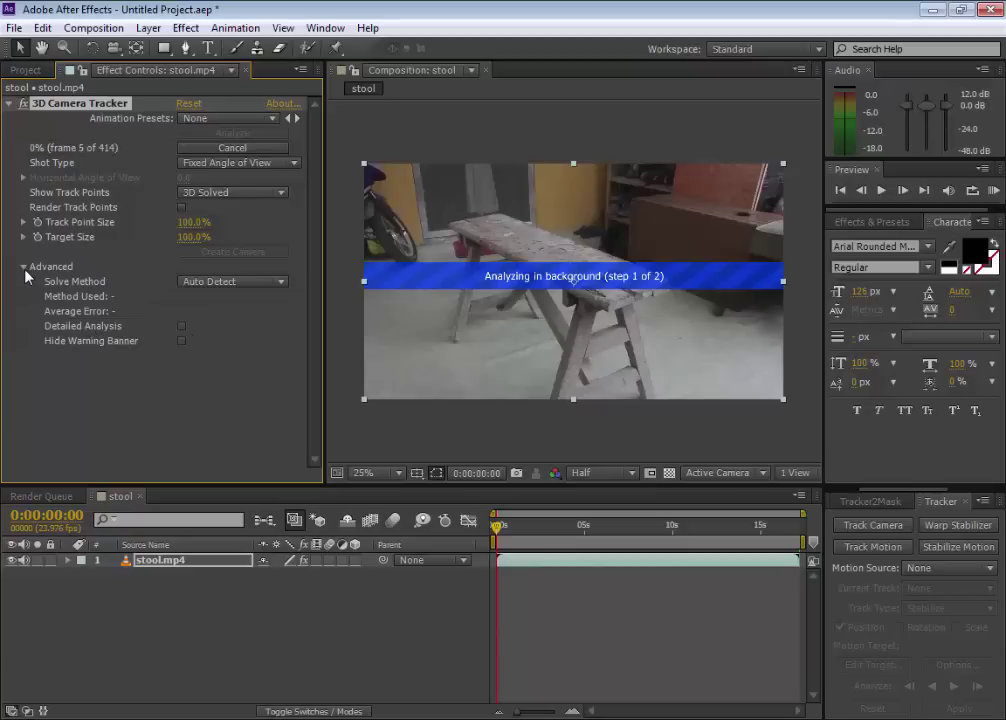
{"action": "left_click", "coordinate": [25, 271]}
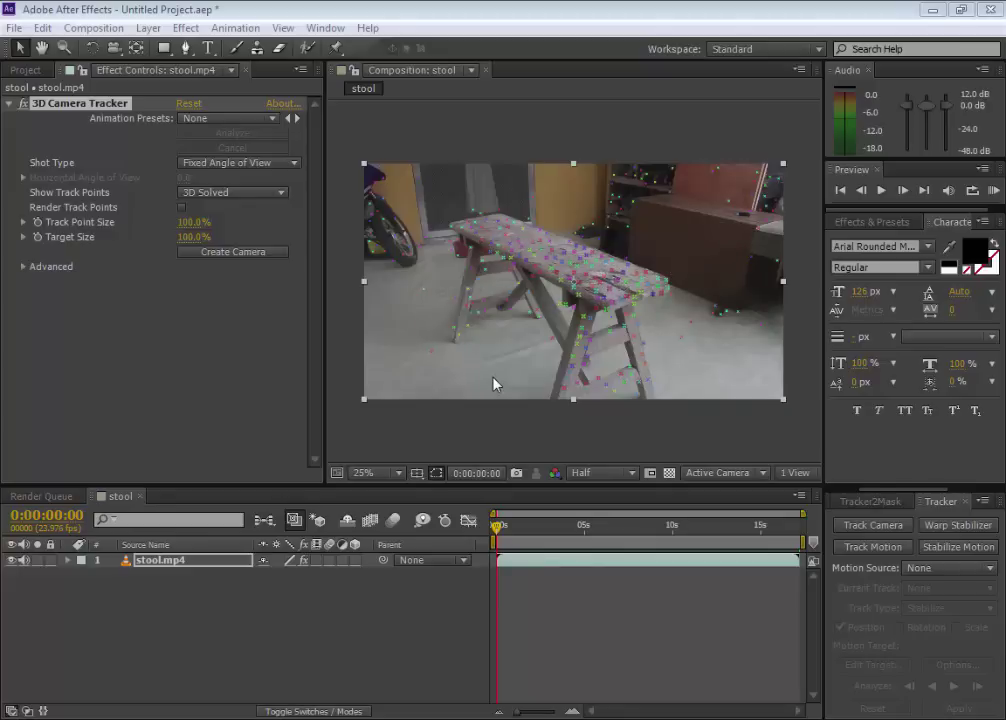
Create a null and camera from the track points on the near end of the stool's top, and select the null to inspect its placement
{"action": "key", "text": "period"}
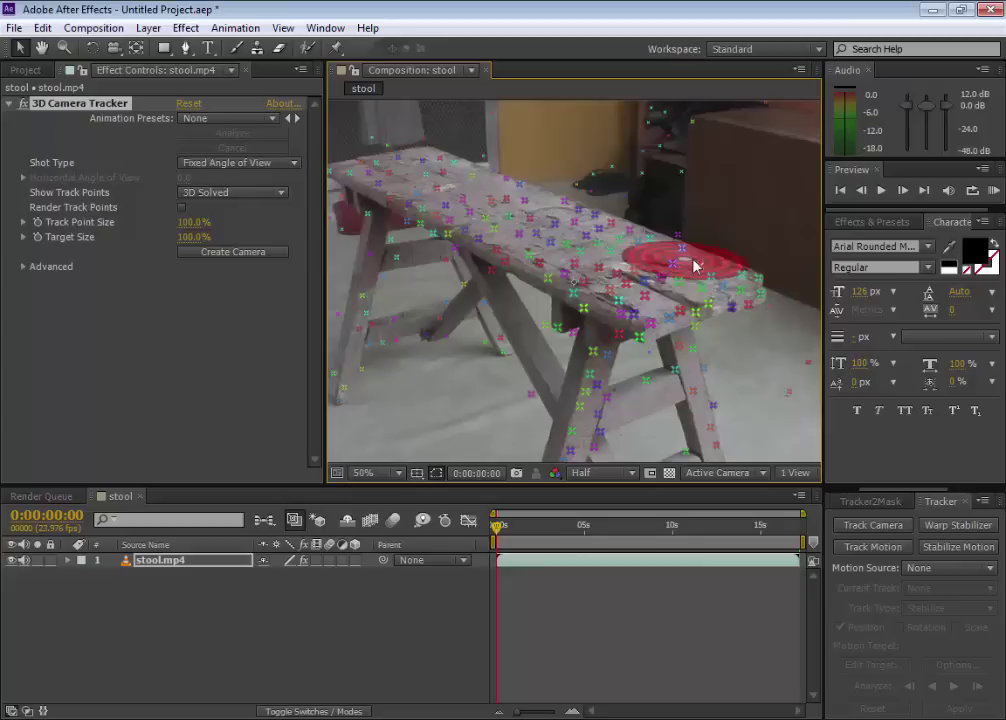
{"action": "mouse_move", "coordinate": [655, 250]}
{"action": "left_mouse_down"}
{"action": "mouse_move", "coordinate": [561, 236]}
{"action": "mouse_move", "coordinate": [537, 262]}
{"action": "mouse_move", "coordinate": [585, 295]}
{"action": "mouse_move", "coordinate": [672, 312]}
{"action": "mouse_move", "coordinate": [705, 273]}
{"action": "left_mouse_up"}
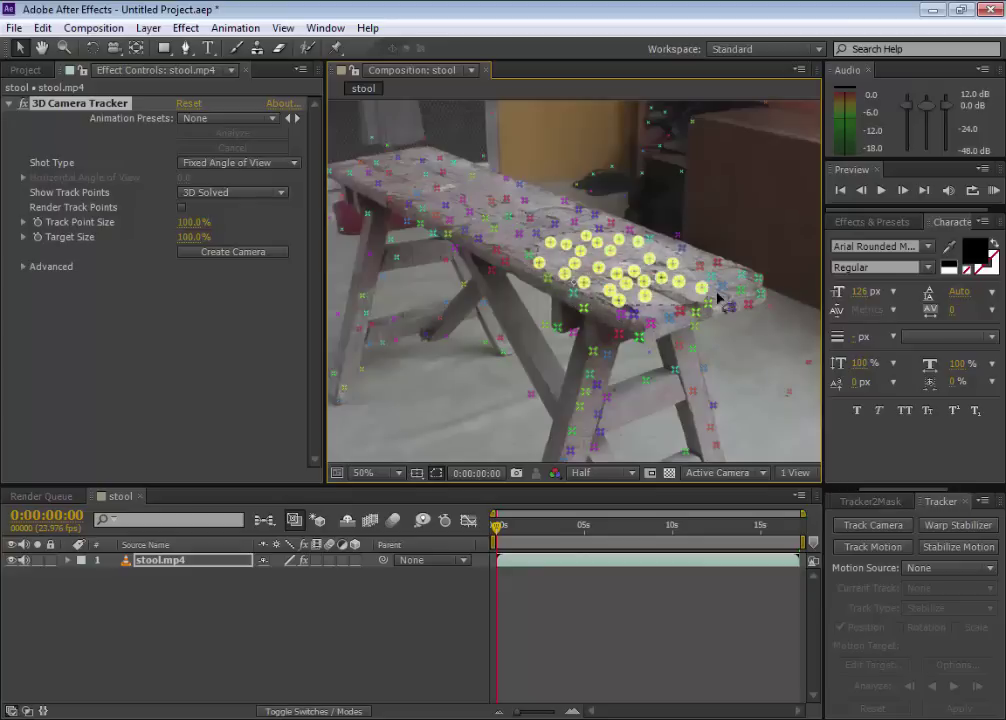
{"action": "right_click", "coordinate": [620, 266]}
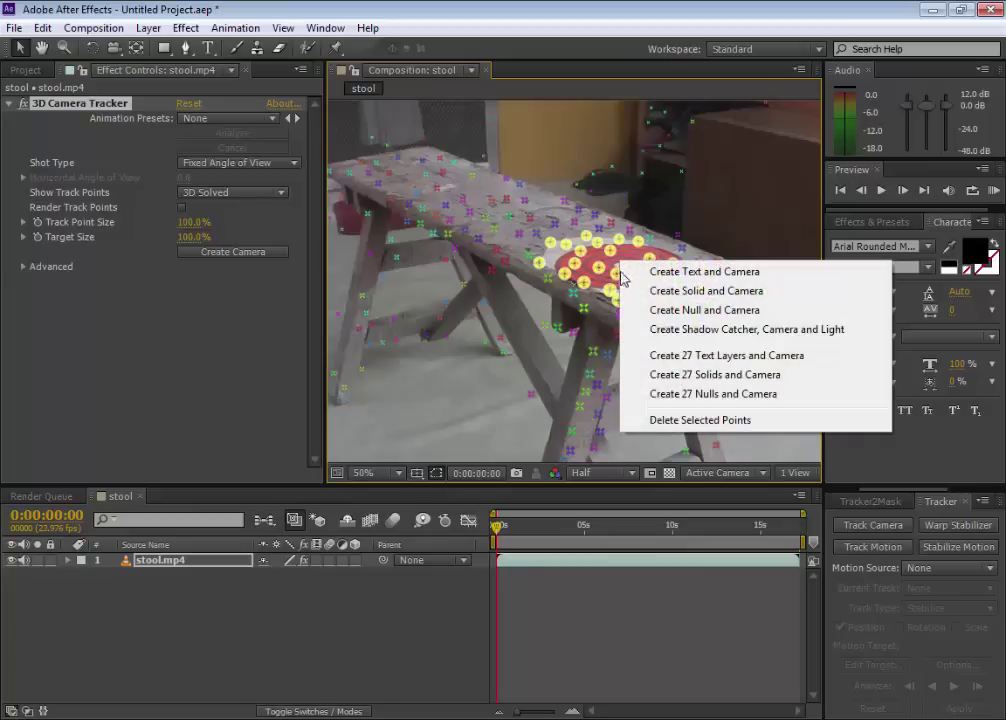
{"action": "left_click", "coordinate": [705, 311]}
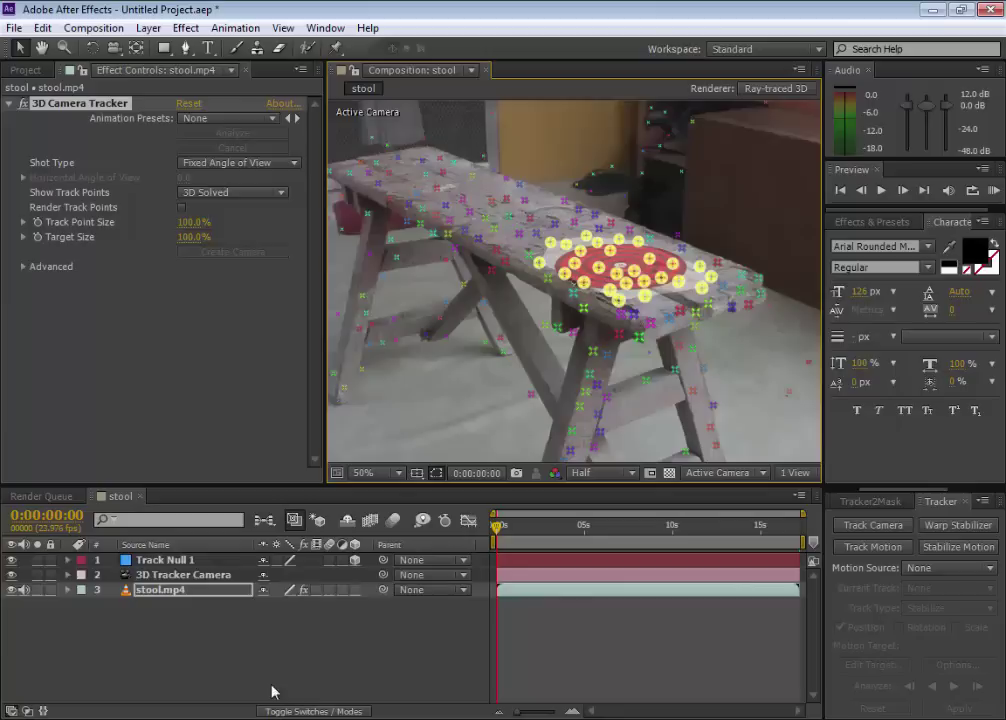
{"action": "left_click", "coordinate": [174, 611]}
{"action": "left_click", "coordinate": [186, 563]}
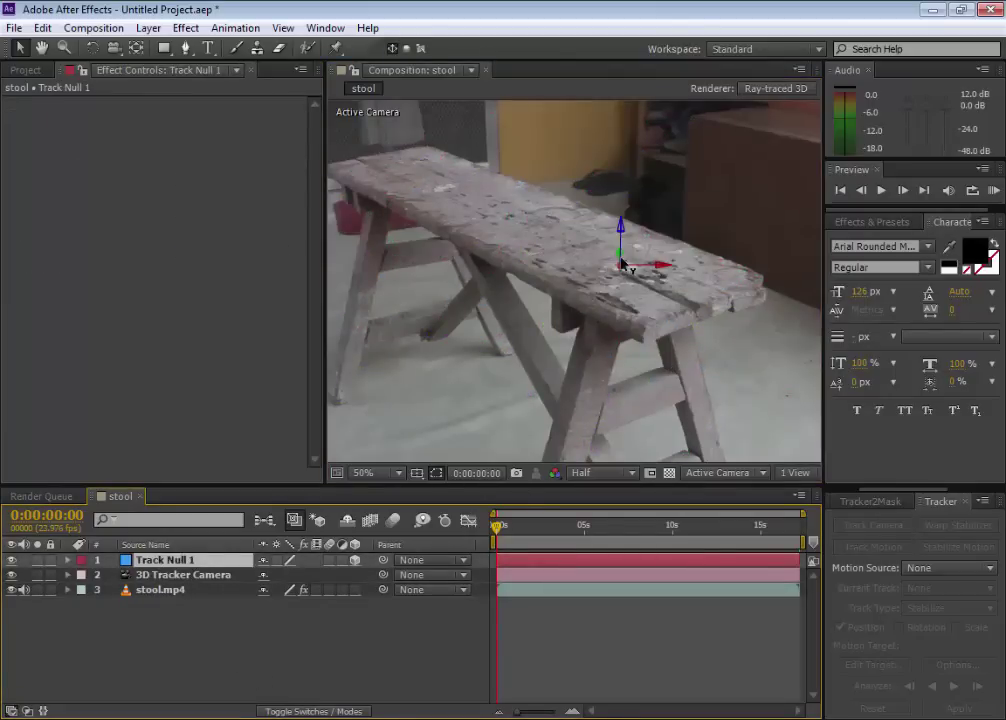
Reselect the 3D Camera Tracker effect on stool.mp4 and create a second null from track points just behind the first null
{"action": "left_click", "coordinate": [172, 594]}
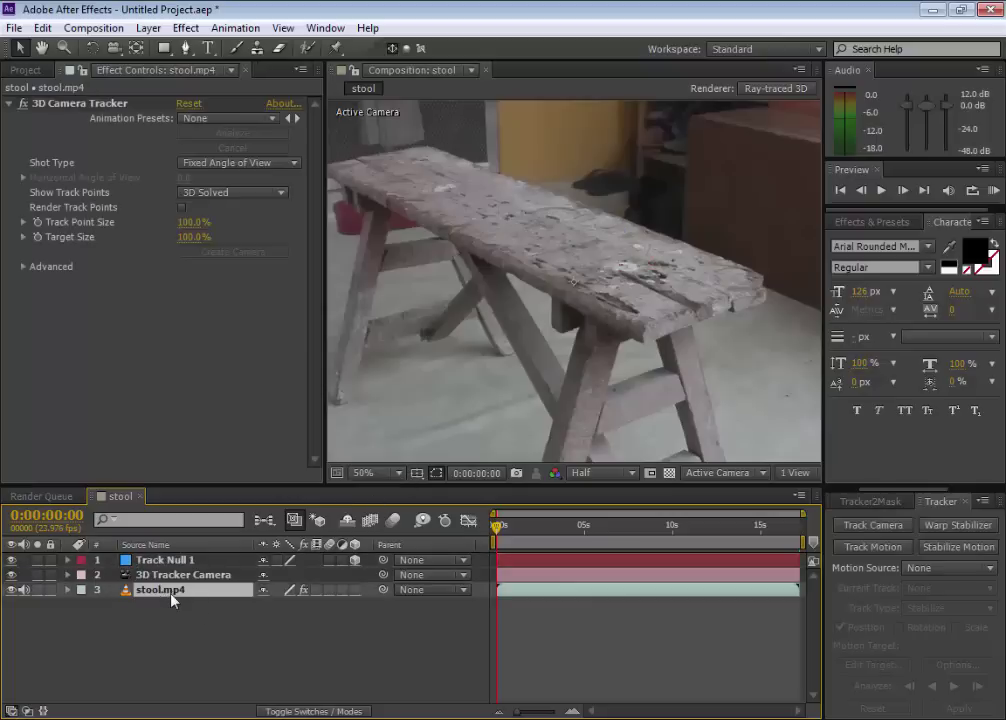
{"action": "left_click", "coordinate": [67, 105]}
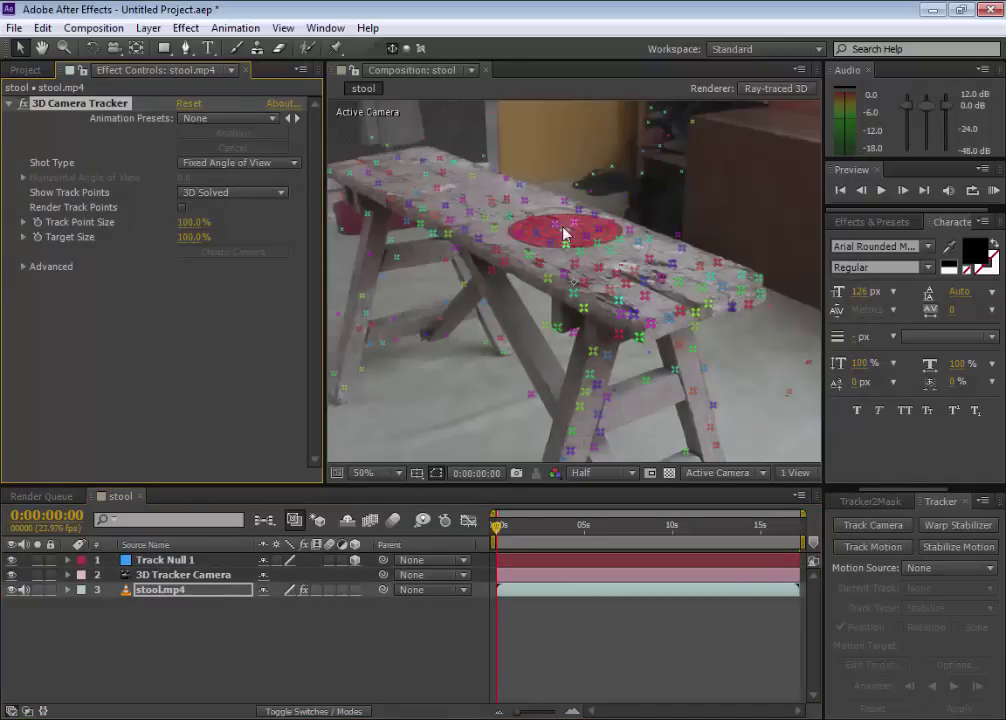
{"action": "left_click_drag", "start_coordinate": [563, 225], "coordinate": [651, 241]}
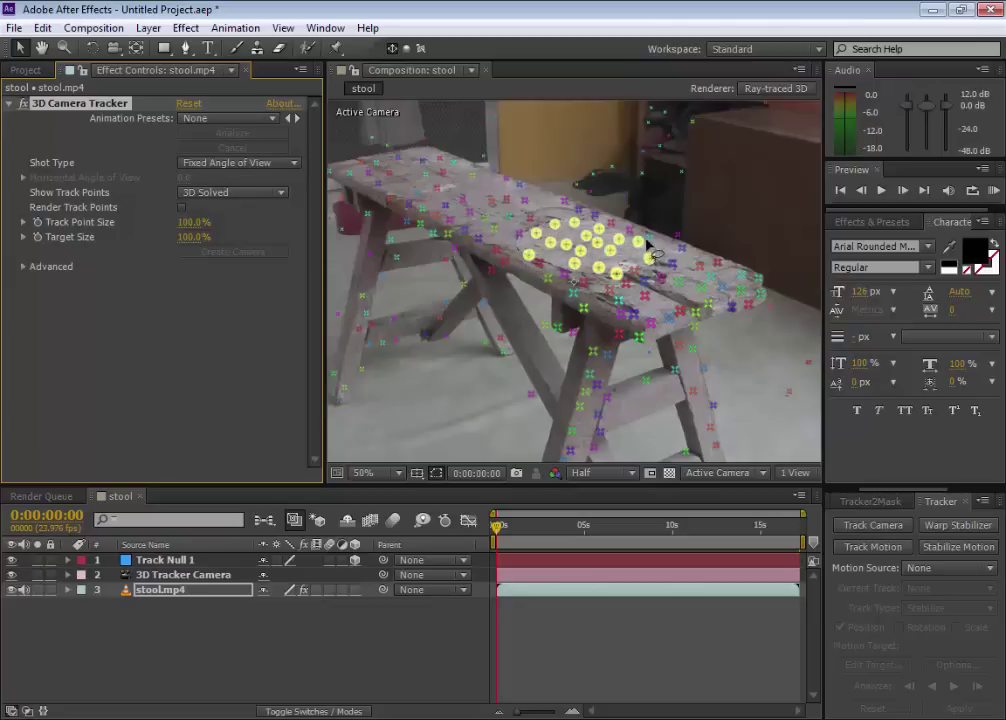
{"action": "right_click", "coordinate": [582, 246]}
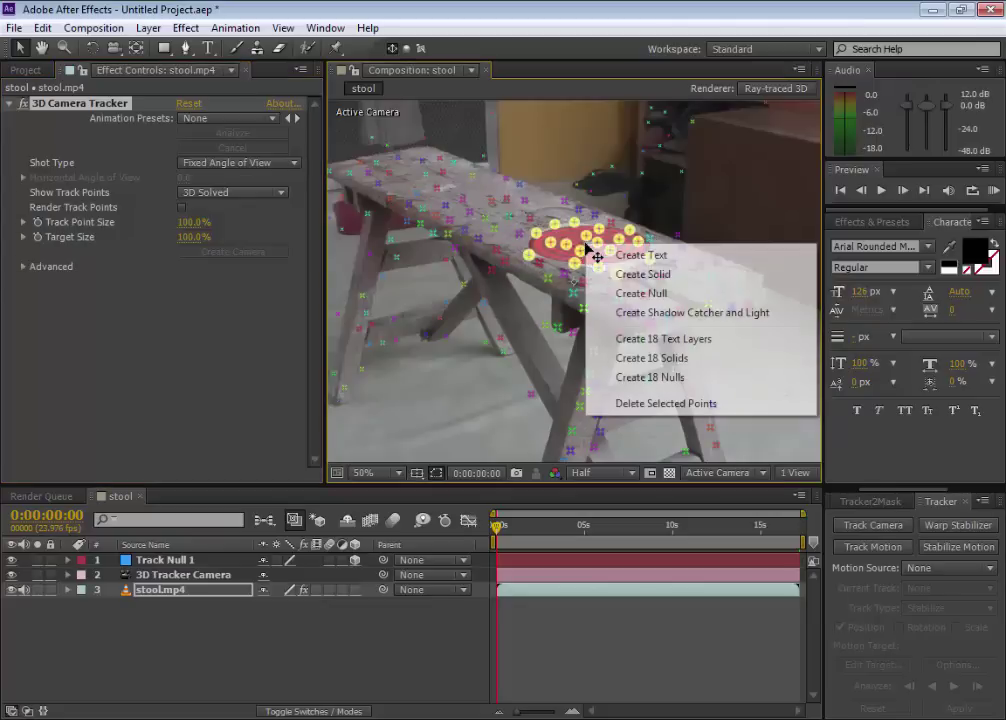
{"action": "left_click", "coordinate": [640, 293]}
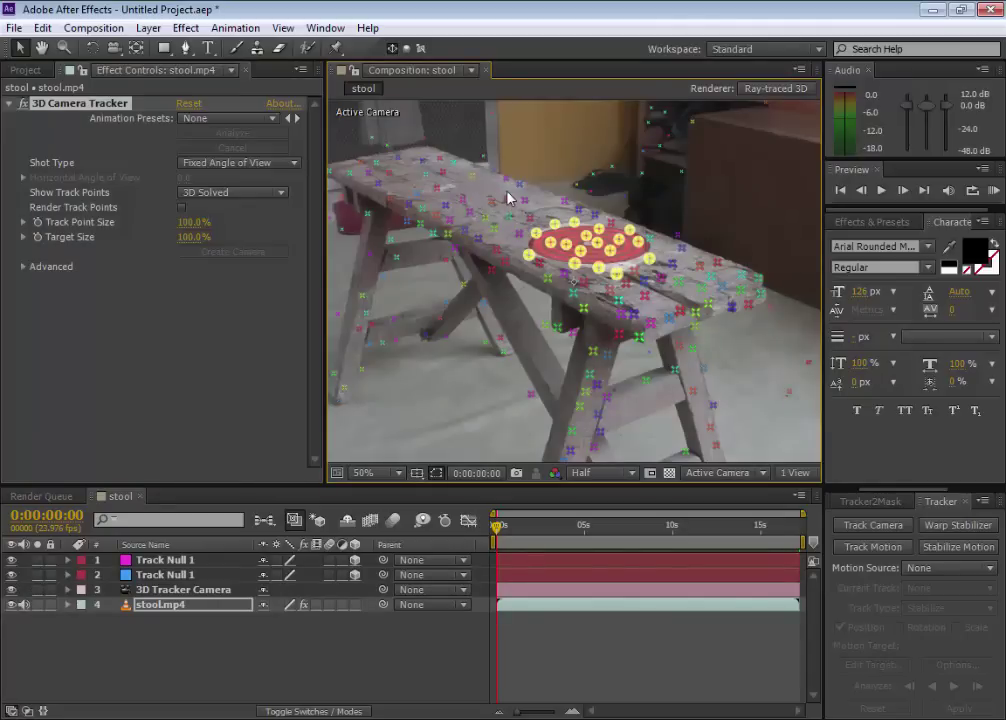
Create a third null from the track points around the middle of the stool's top
{"action": "left_click_drag", "start_coordinate": [430, 178], "coordinate": [578, 240]}
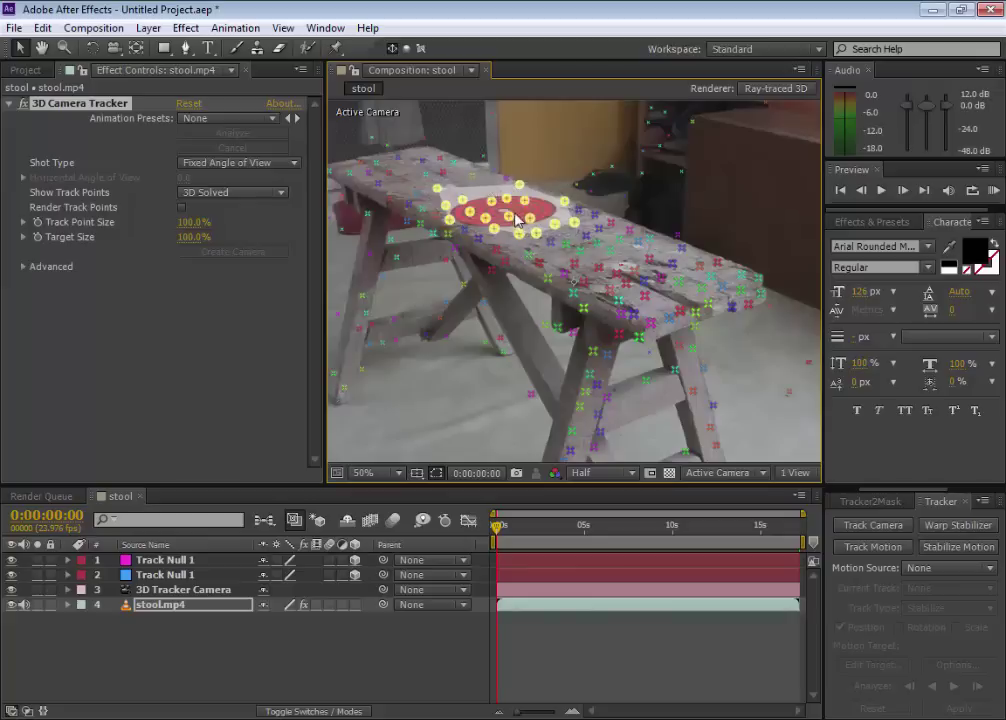
{"action": "right_click", "coordinate": [510, 207]}
{"action": "left_click", "coordinate": [563, 262]}
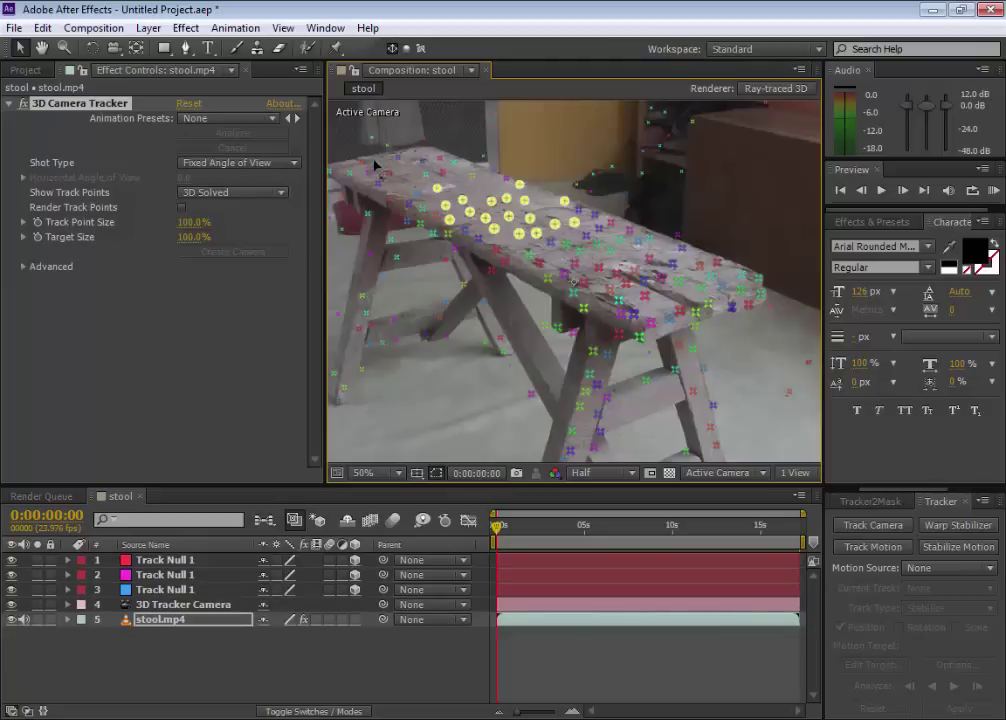
At 0:00:03:04, create a fourth null from the track points on the far end of the stool's top
{"action": "left_click_drag", "start_coordinate": [350, 150], "coordinate": [462, 166]}
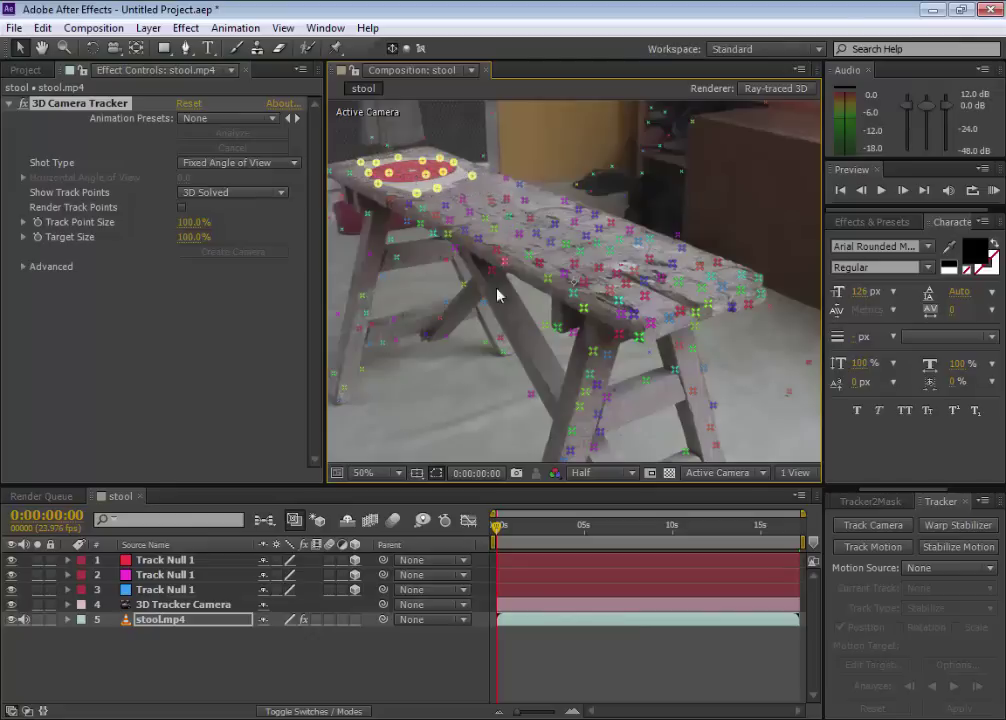
{"action": "left_click", "coordinate": [508, 536]}
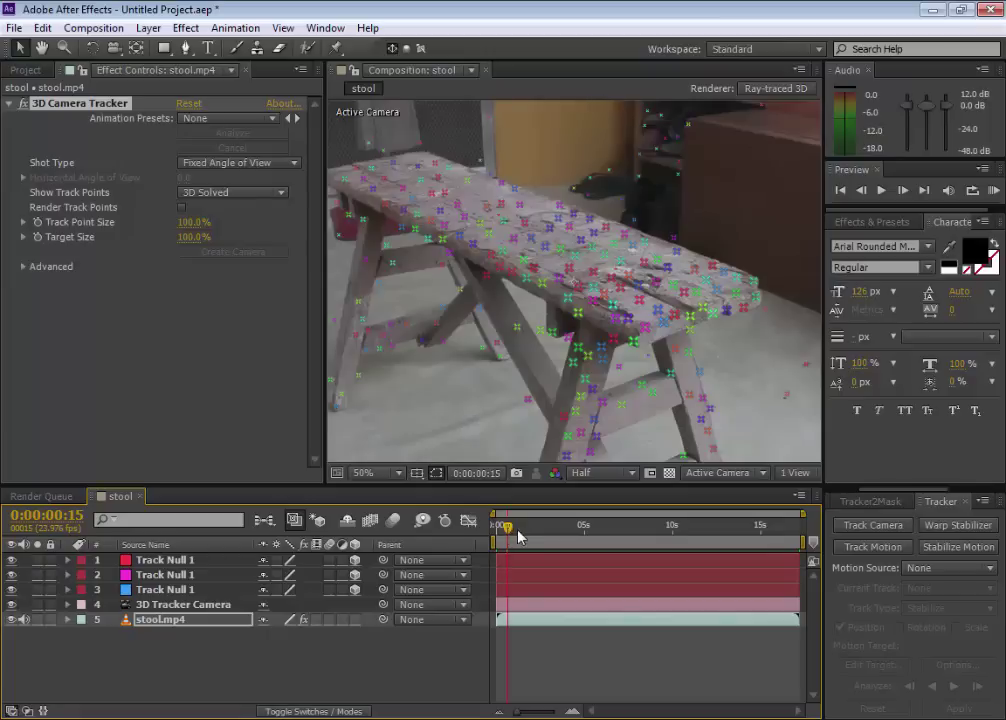
{"action": "left_click_drag", "start_coordinate": [519, 537], "coordinate": [572, 530]}
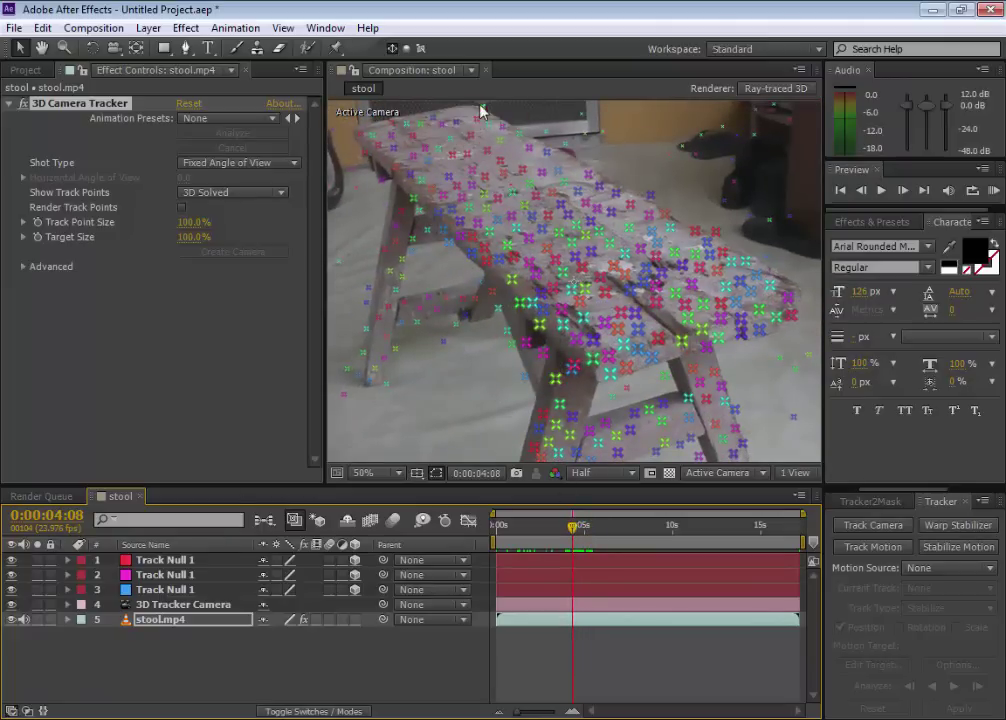
{"action": "left_click", "coordinate": [553, 531]}
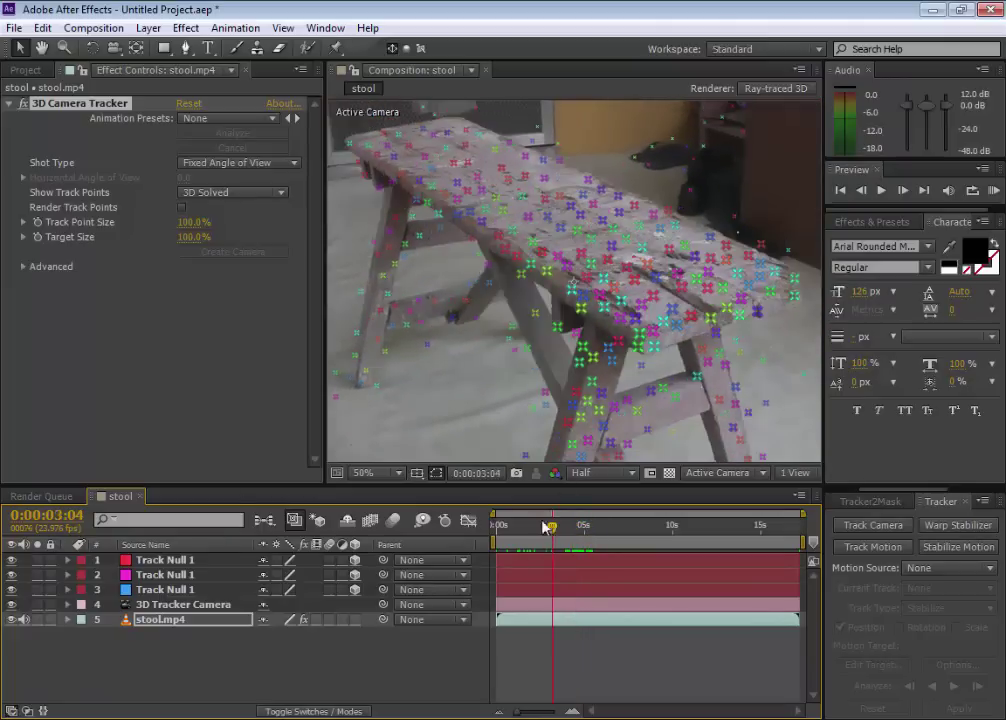
{"action": "left_click_drag", "start_coordinate": [393, 134], "coordinate": [479, 137]}
{"action": "right_click", "coordinate": [456, 152]}
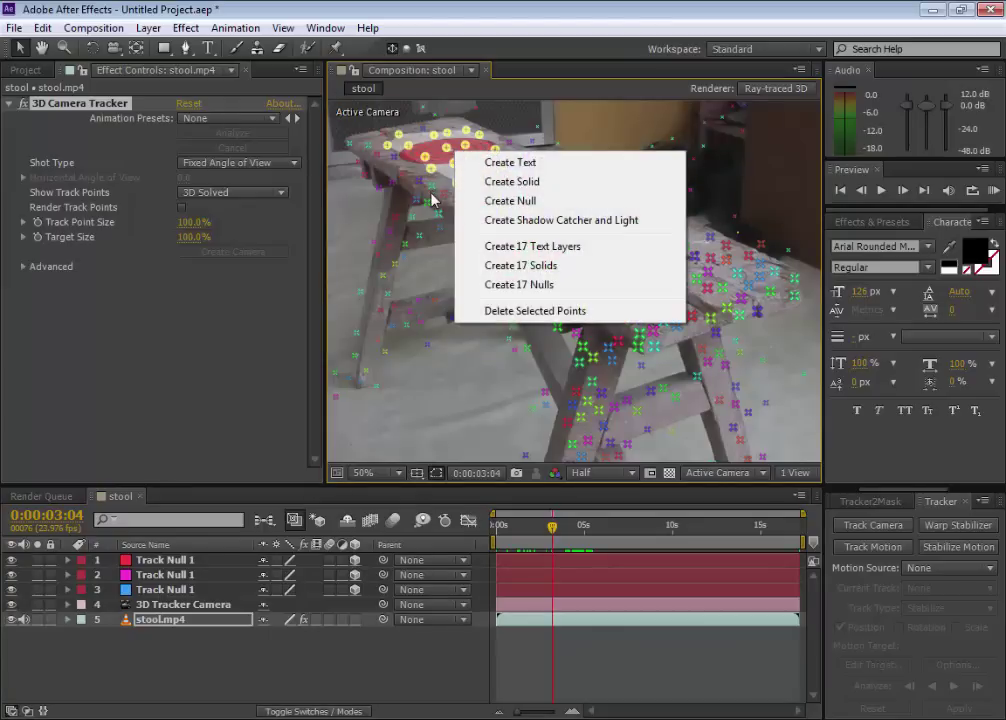
{"action": "left_click", "coordinate": [486, 201]}
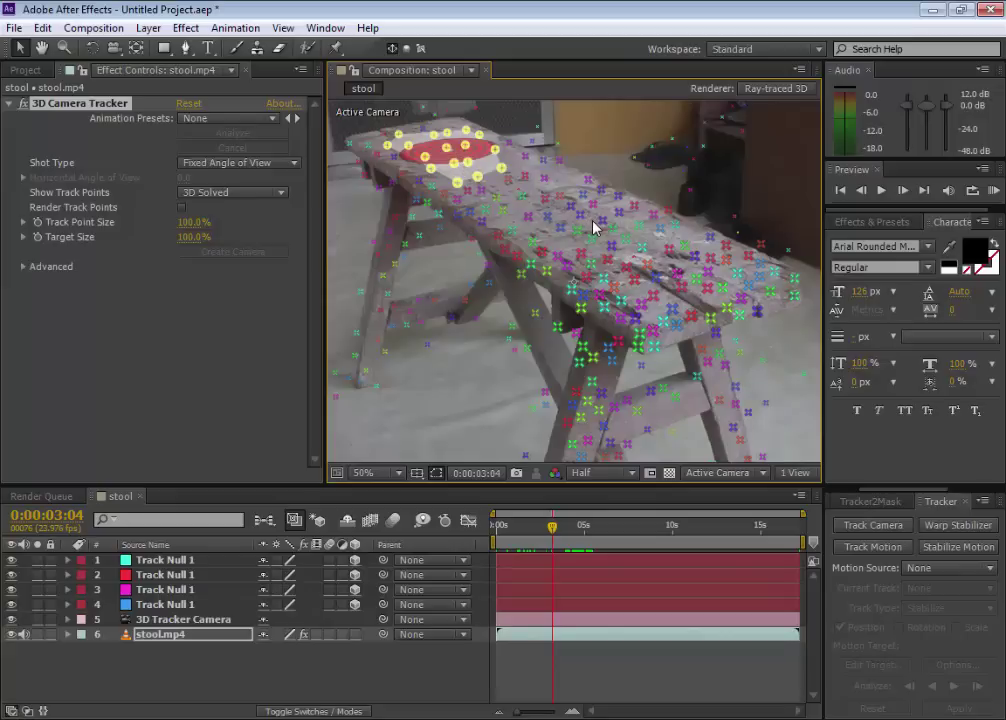
Check the placement of each of the four Track Null layers along the stool's top
{"action": "left_click", "coordinate": [187, 564]}
{"action": "left_click", "coordinate": [188, 576]}
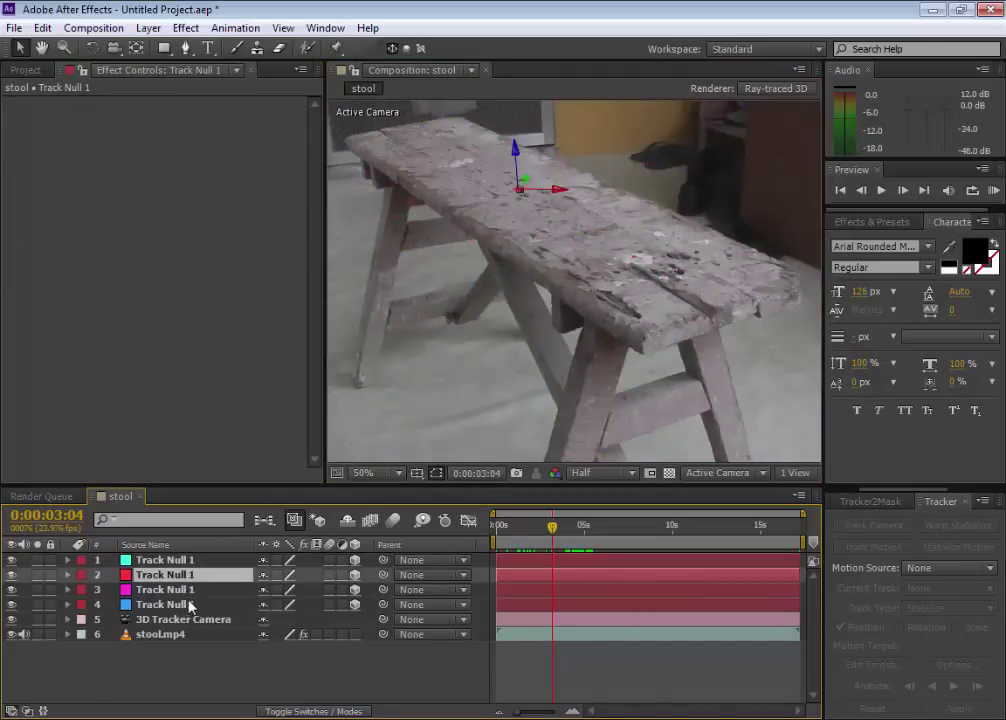
{"action": "left_click", "coordinate": [190, 590]}
{"action": "left_click", "coordinate": [192, 604]}
{"action": "left_click", "coordinate": [190, 588]}
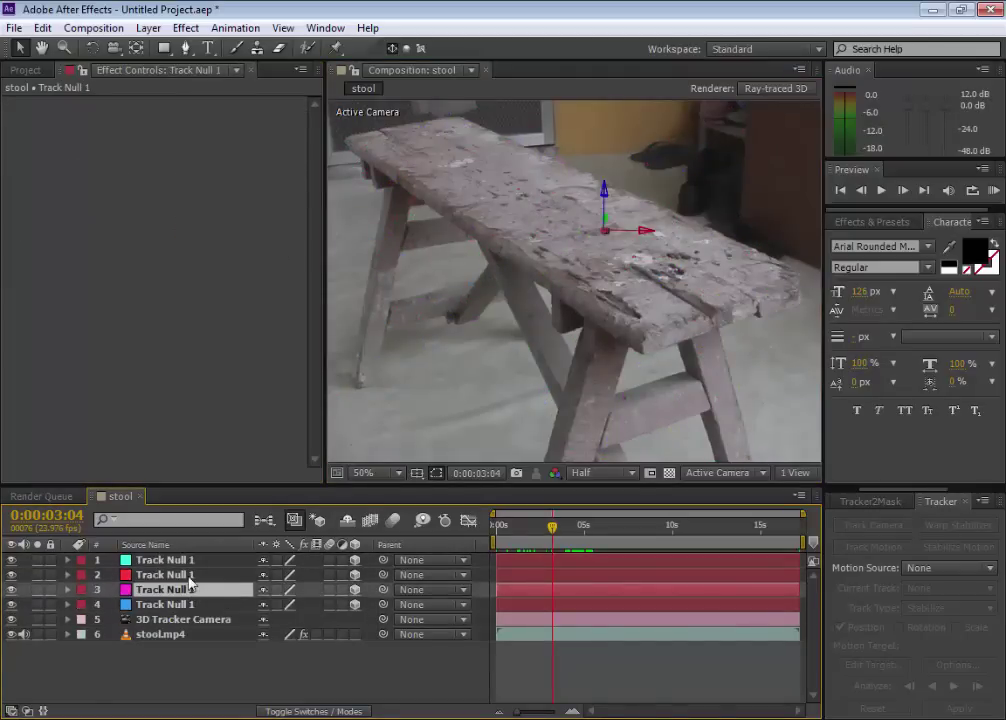
{"action": "left_click", "coordinate": [189, 576]}
{"action": "left_click", "coordinate": [188, 561]}
{"action": "left_click", "coordinate": [189, 576]}
{"action": "left_click", "coordinate": [191, 590]}
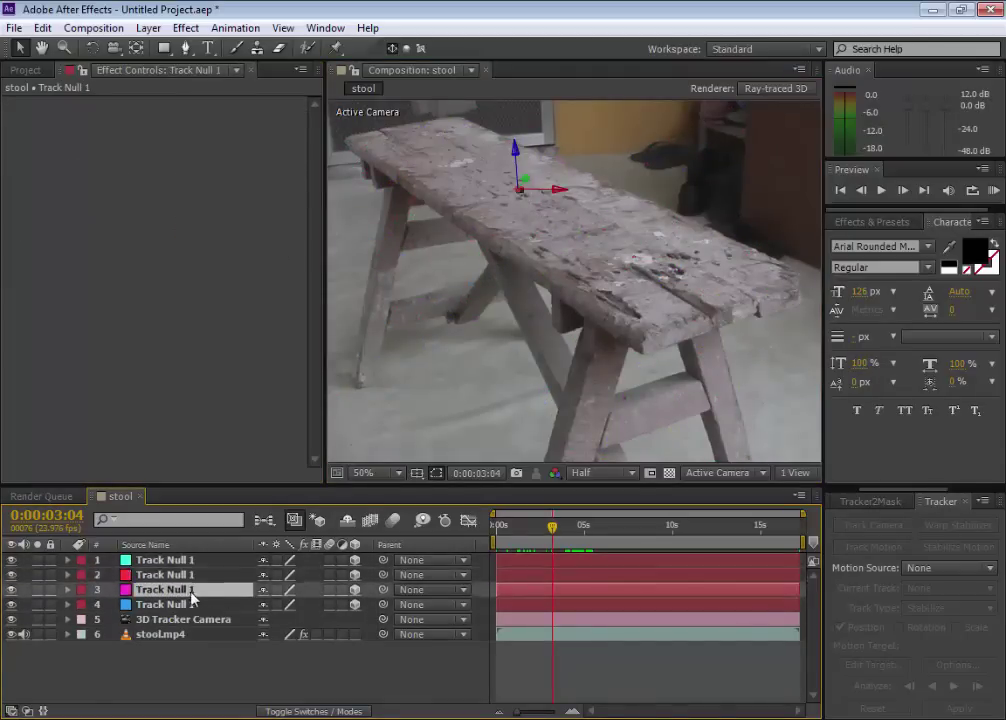
{"action": "left_click", "coordinate": [196, 604]}
{"action": "left_click", "coordinate": [192, 590]}
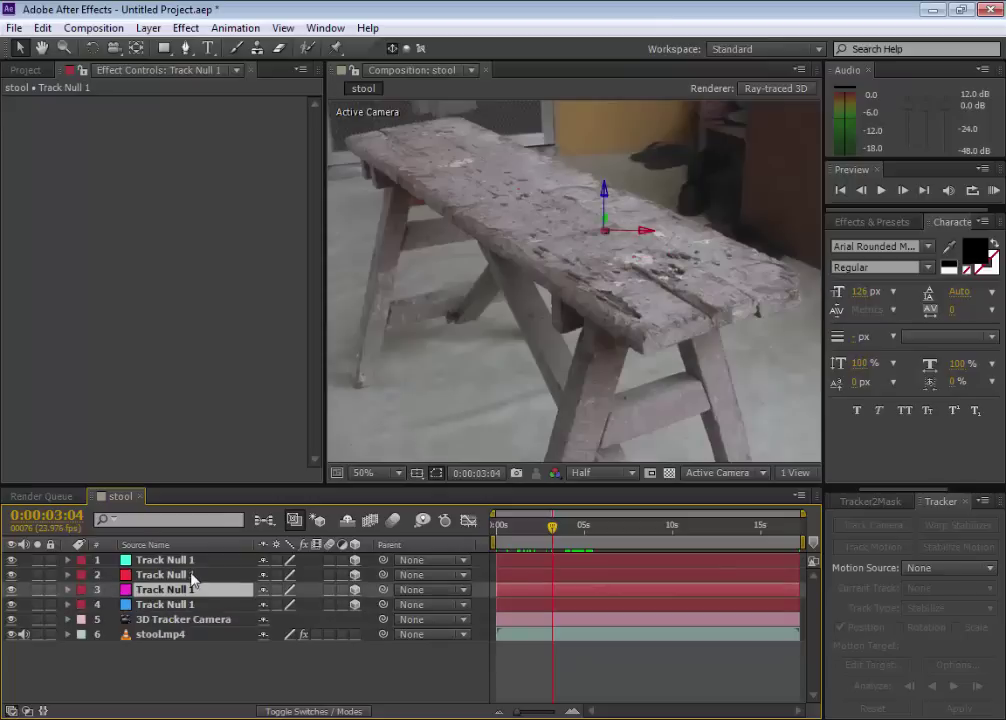
{"action": "left_click", "coordinate": [190, 576]}
{"action": "left_click", "coordinate": [188, 561]}
{"action": "left_click", "coordinate": [188, 575]}
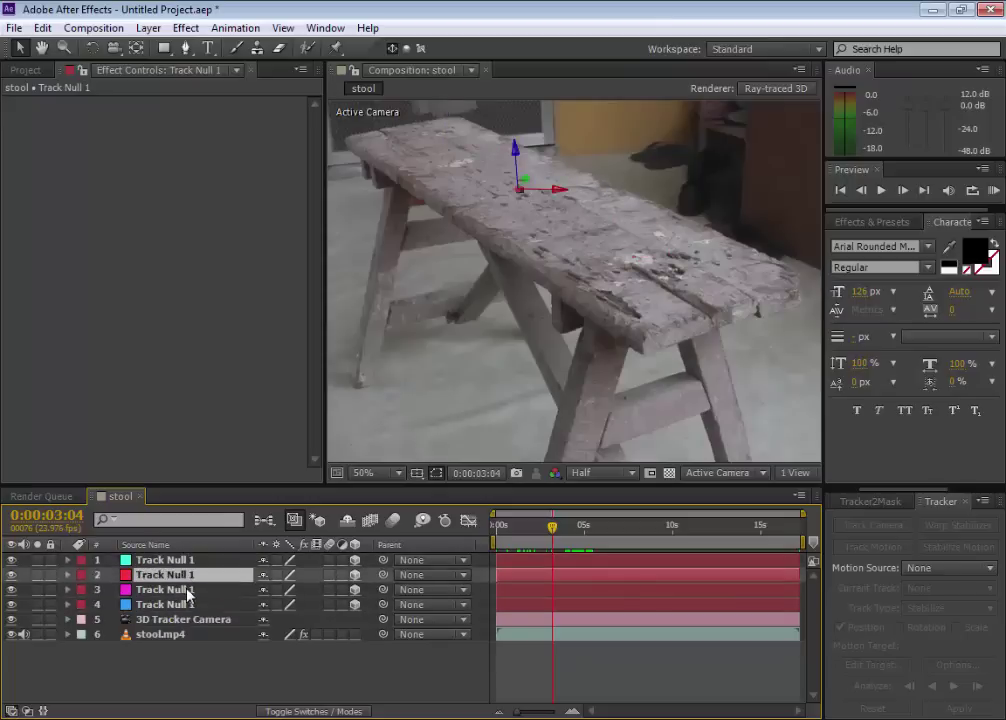
{"action": "left_click", "coordinate": [188, 591]}
{"action": "left_click", "coordinate": [188, 605]}
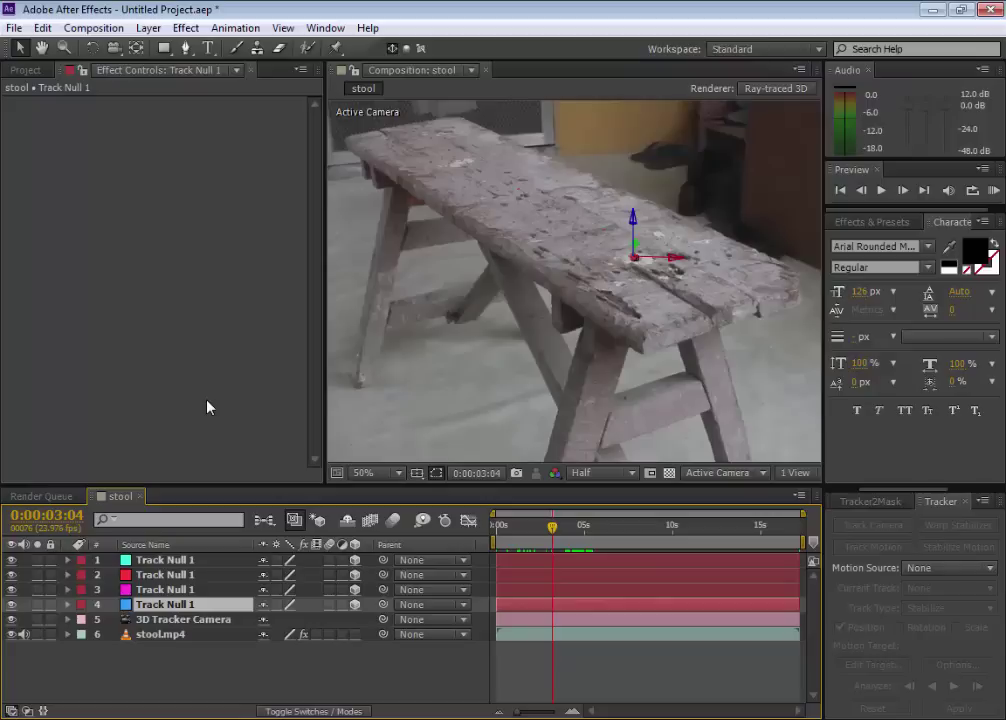
Select the 3D Tracker Camera layer together with all four Track Null layers
{"action": "left_click", "coordinate": [183, 619]}
{"action": "left_click", "coordinate": [165, 560], "text": "shift"}
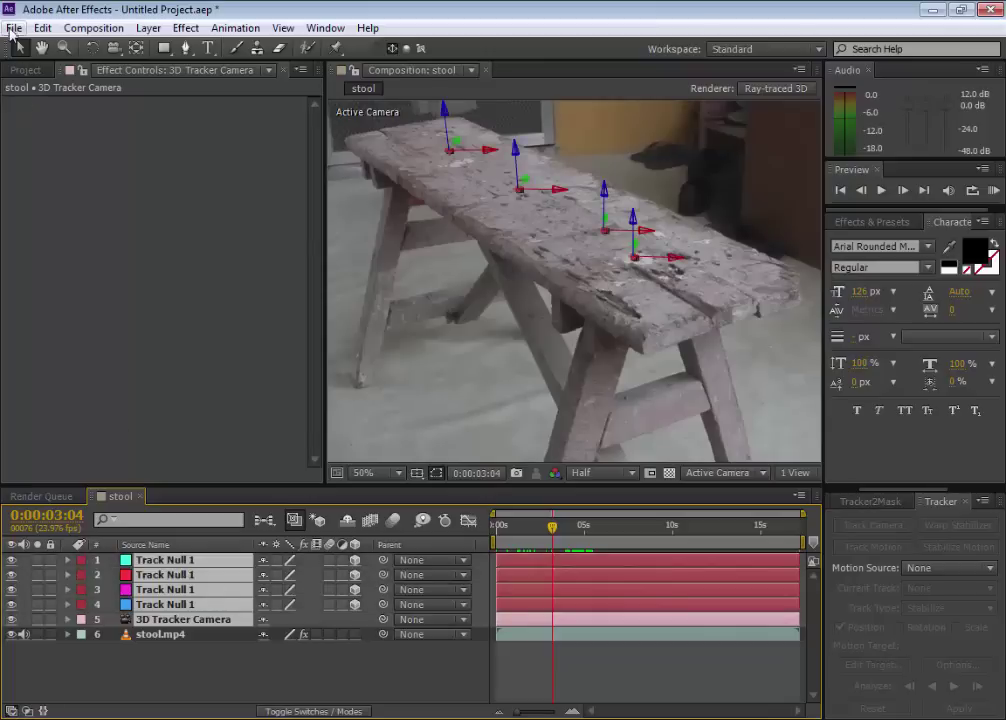
{"action": "left_click", "coordinate": [13, 28]}
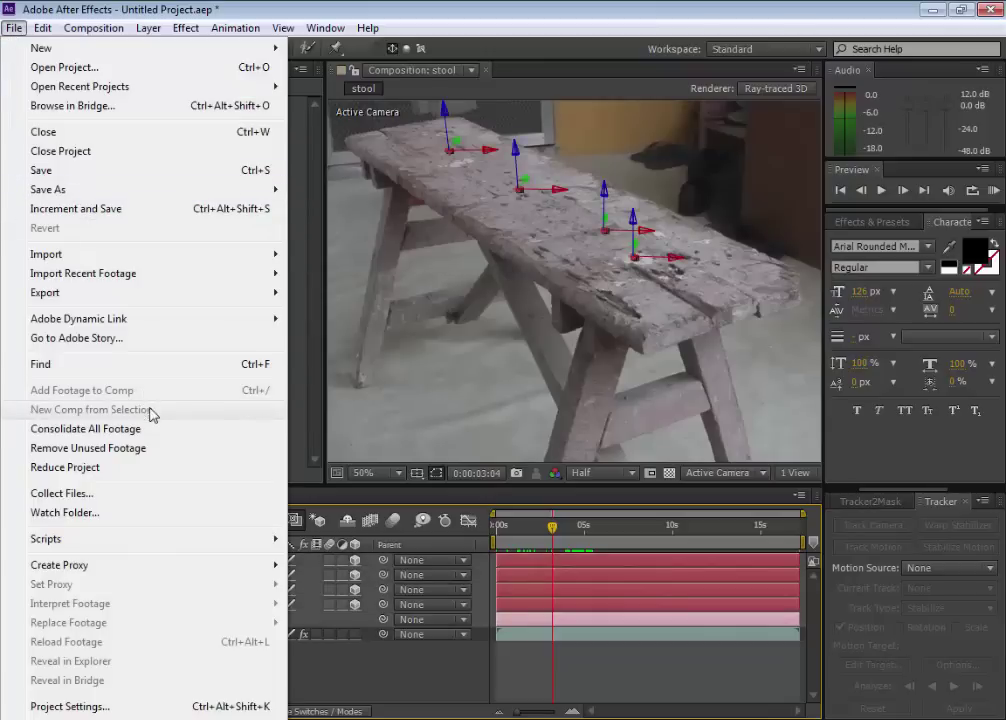
{"action": "mouse_move", "coordinate": [231, 539]}
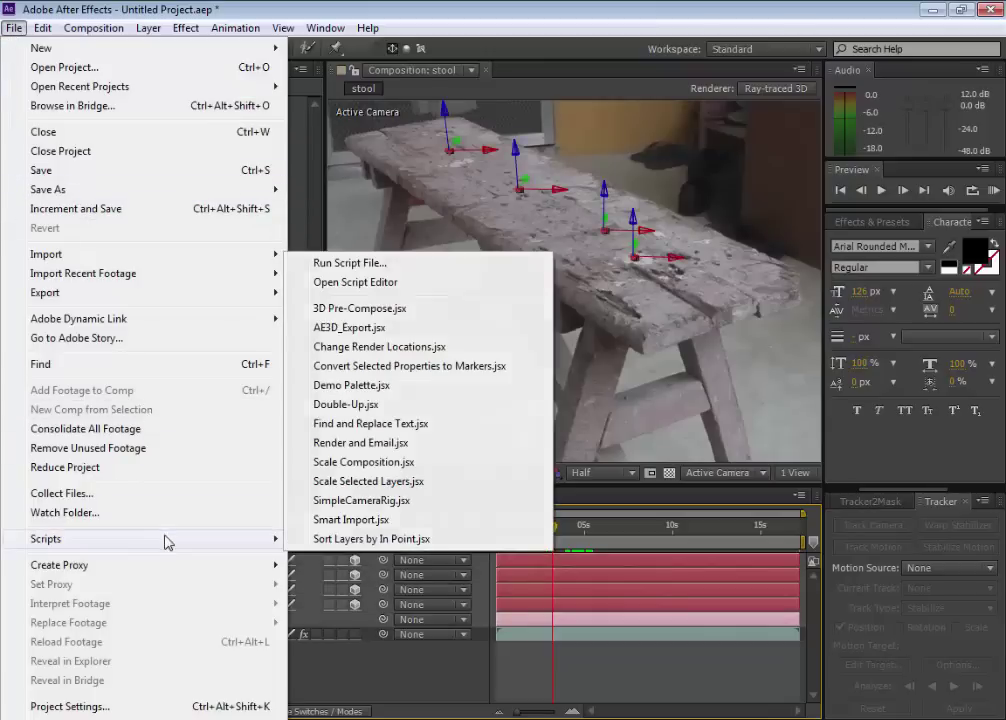
{"action": "left_click", "coordinate": [400, 264]}
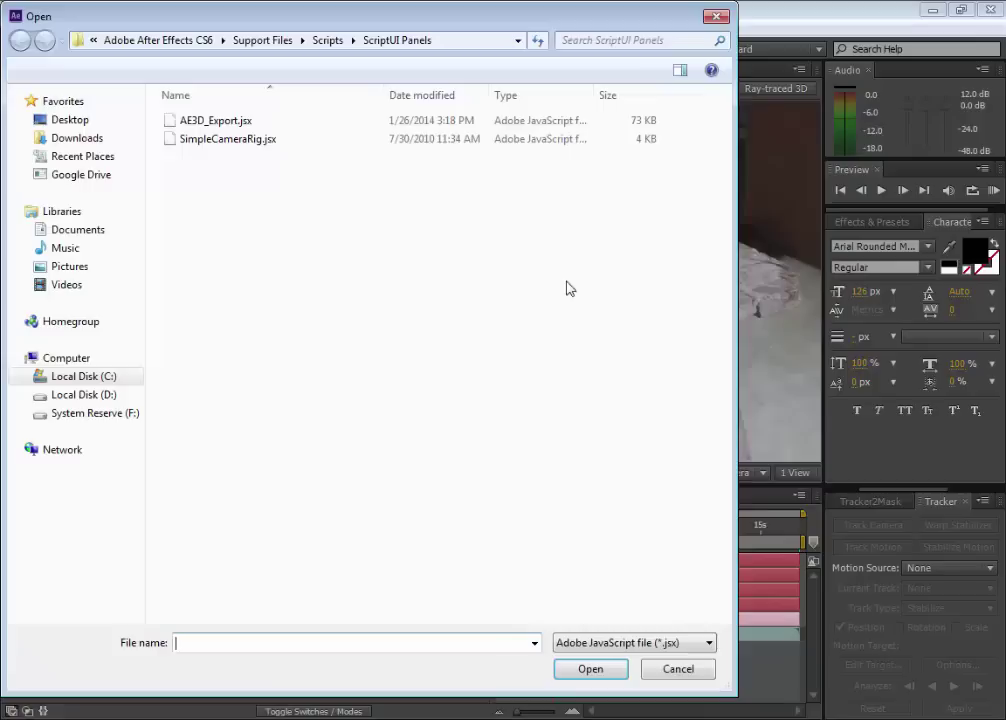
{"action": "double_click", "coordinate": [222, 127]}
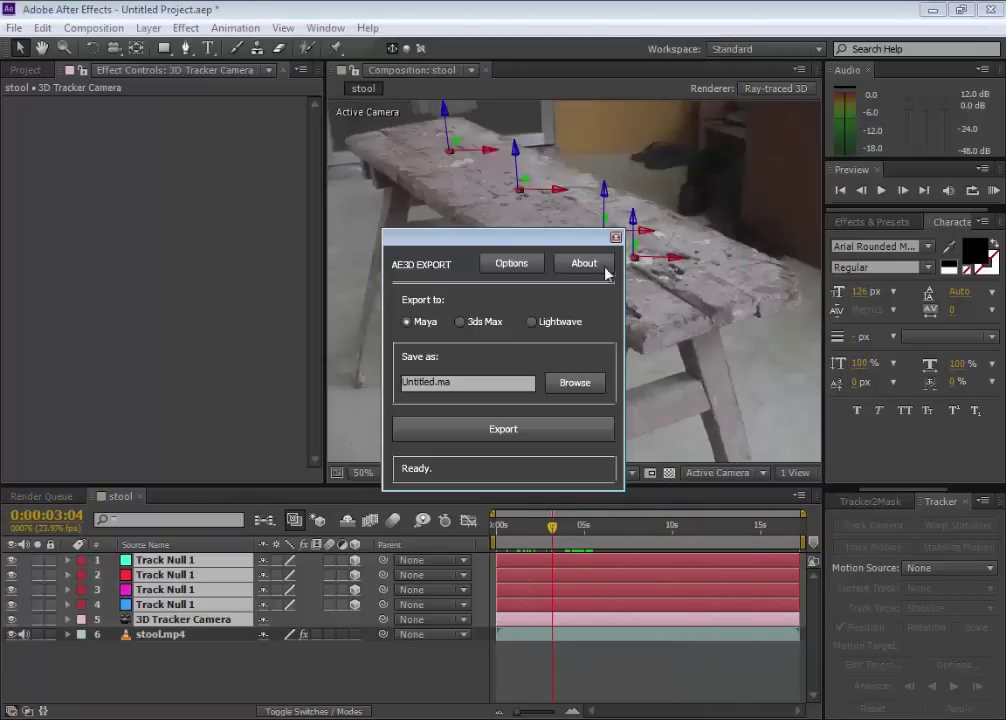
{"action": "left_click", "coordinate": [615, 240]}
Run the AE3D_Export.jsx script, choose 3ds Max as the export target, and name the output file stool.ms
{"action": "left_click", "coordinate": [14, 28]}
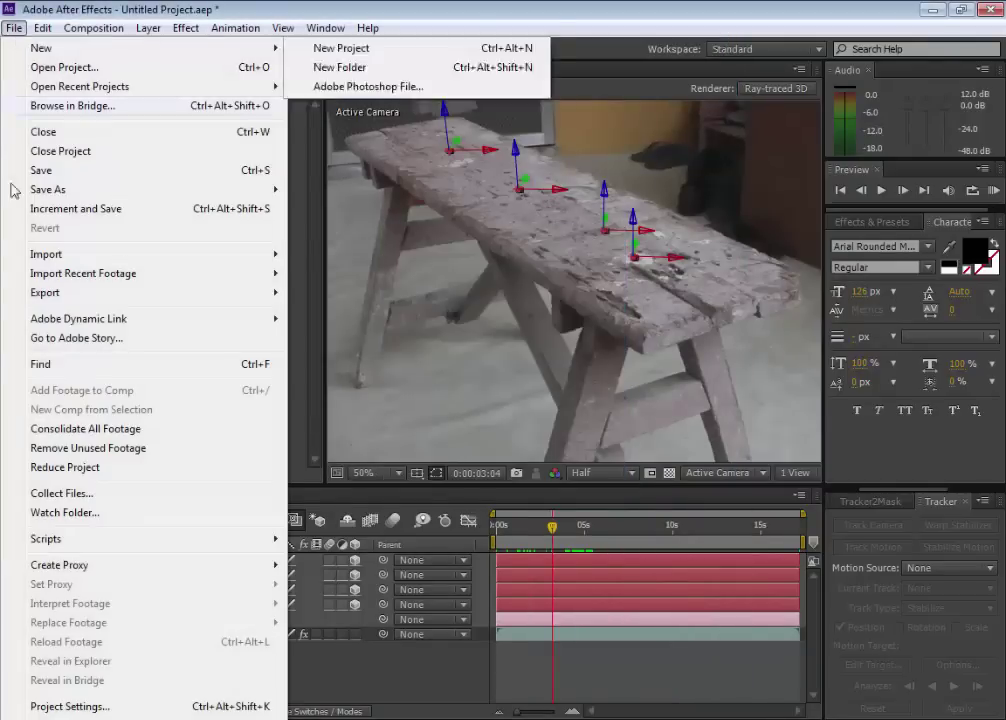
{"action": "mouse_move", "coordinate": [152, 542]}
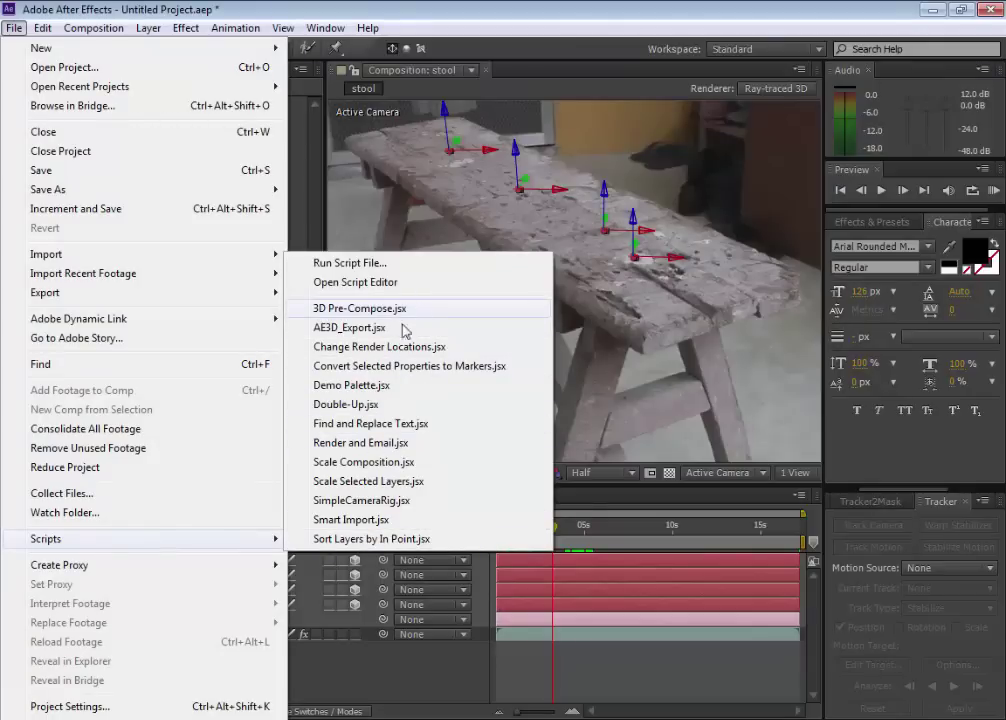
{"action": "left_click", "coordinate": [331, 331]}
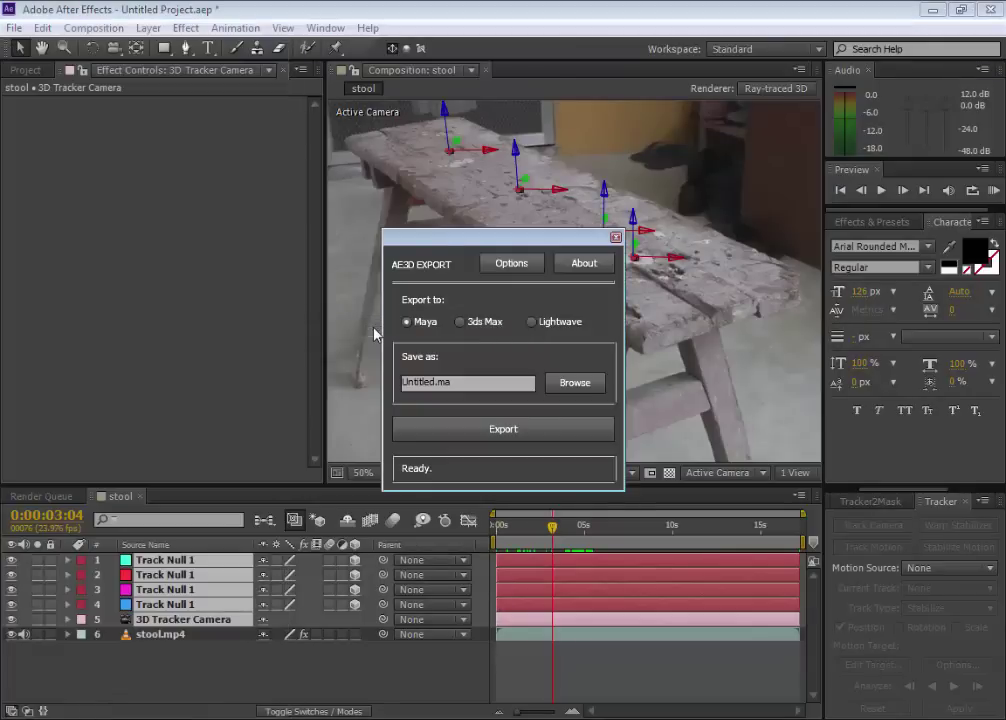
{"action": "left_click_drag", "start_coordinate": [448, 250], "coordinate": [130, 204]}
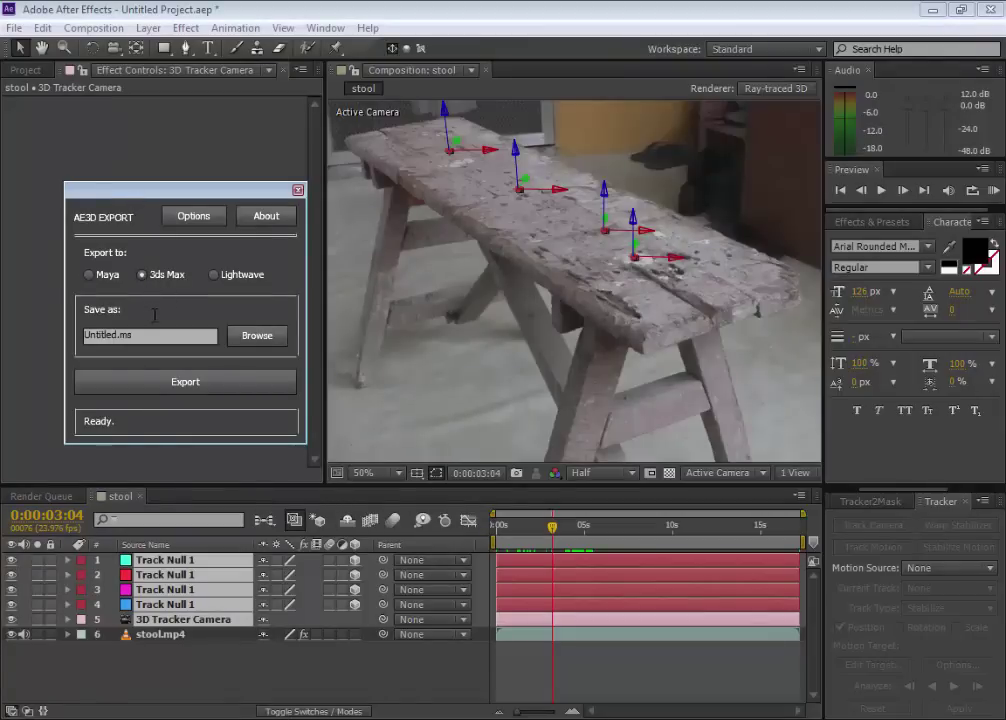
{"action": "double_click", "coordinate": [116, 335]}
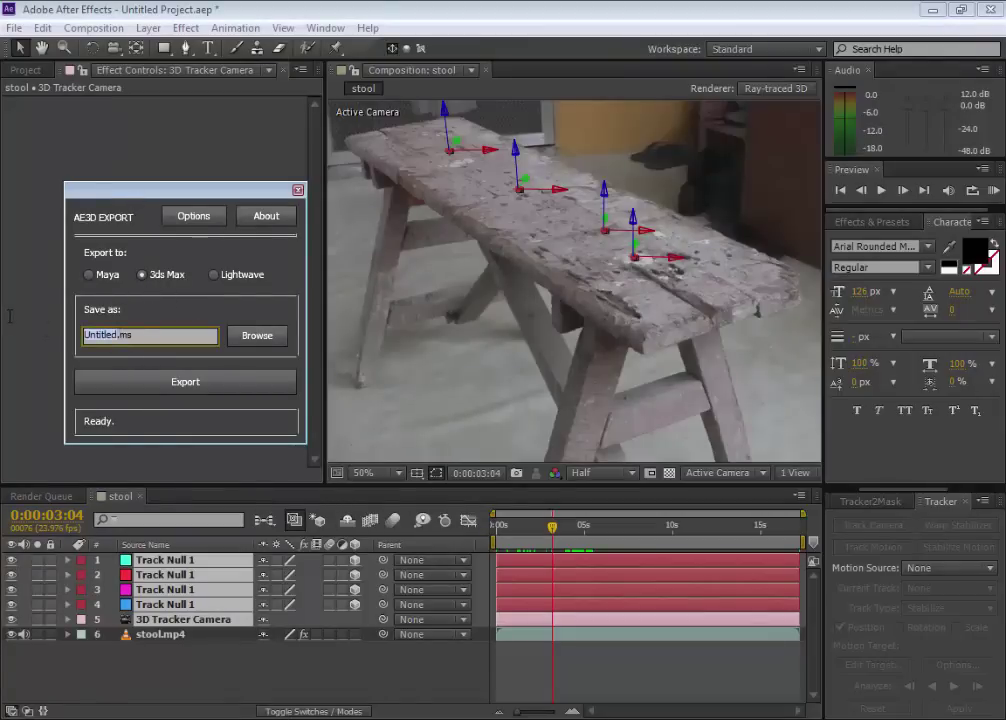
{"action": "type", "text": "stool"}
Set the AE3D Export world scale to 1 : 1 and export the selected camera and nulls
{"action": "left_click", "coordinate": [196, 218]}
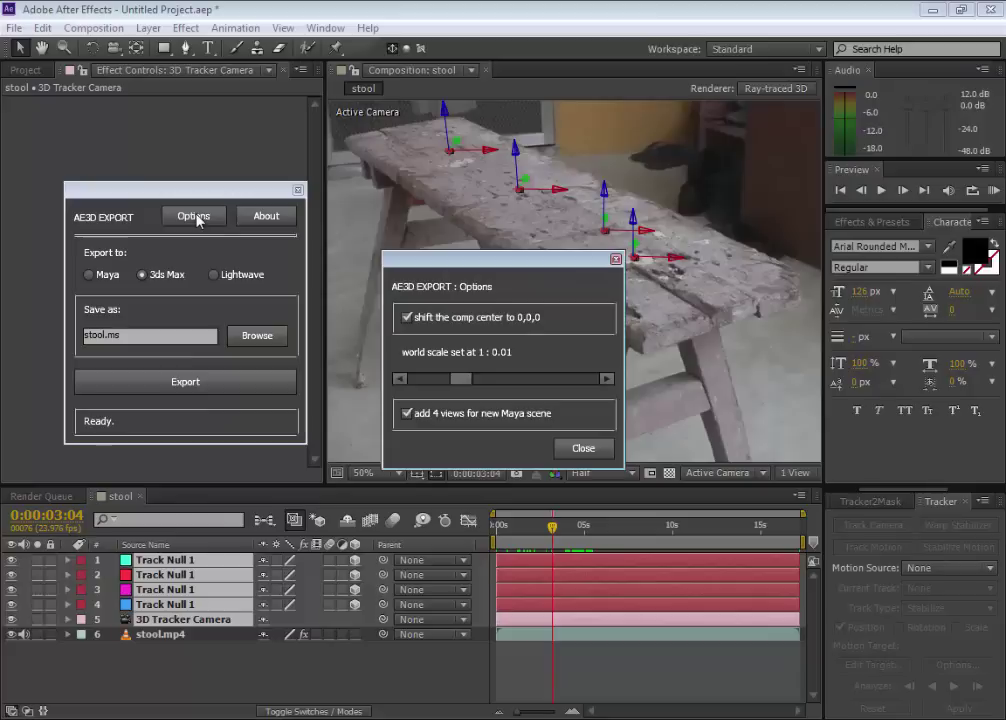
{"action": "left_click", "coordinate": [612, 380]}
{"action": "left_click", "coordinate": [612, 380]}
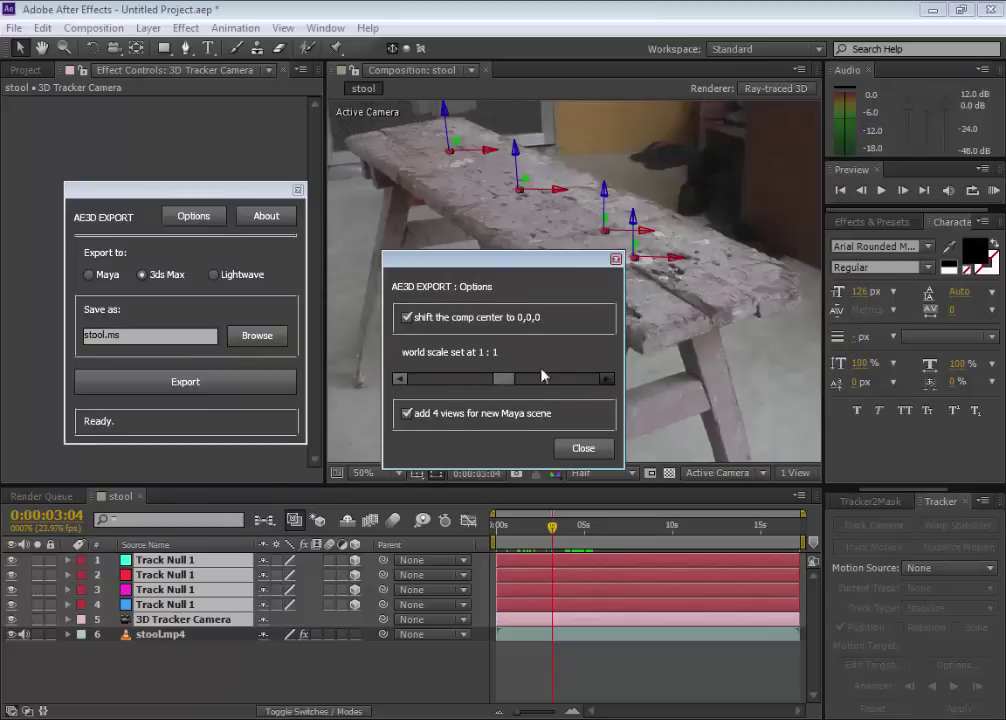
{"action": "left_click_drag", "start_coordinate": [414, 352], "coordinate": [488, 352]}
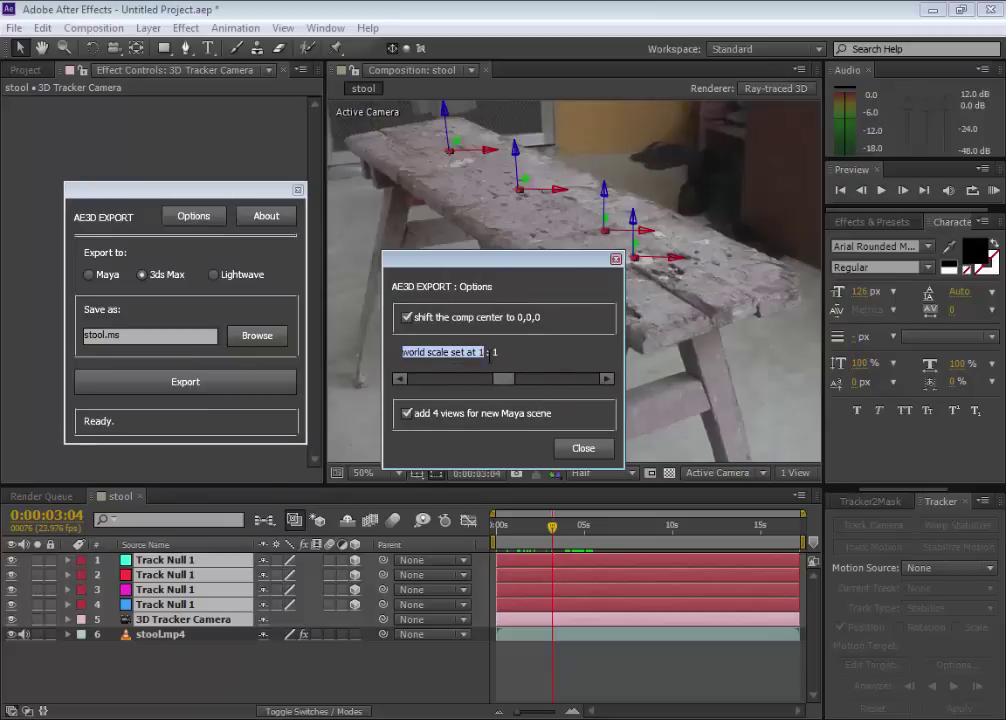
{"action": "left_click", "coordinate": [586, 451]}
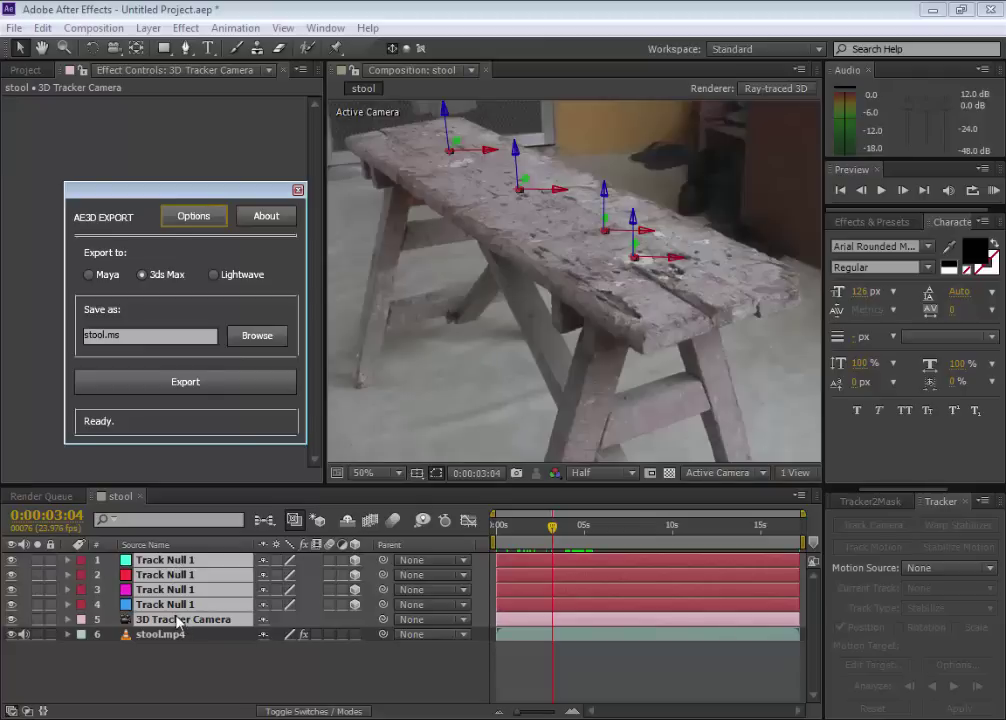
{"action": "left_click", "coordinate": [226, 390]}
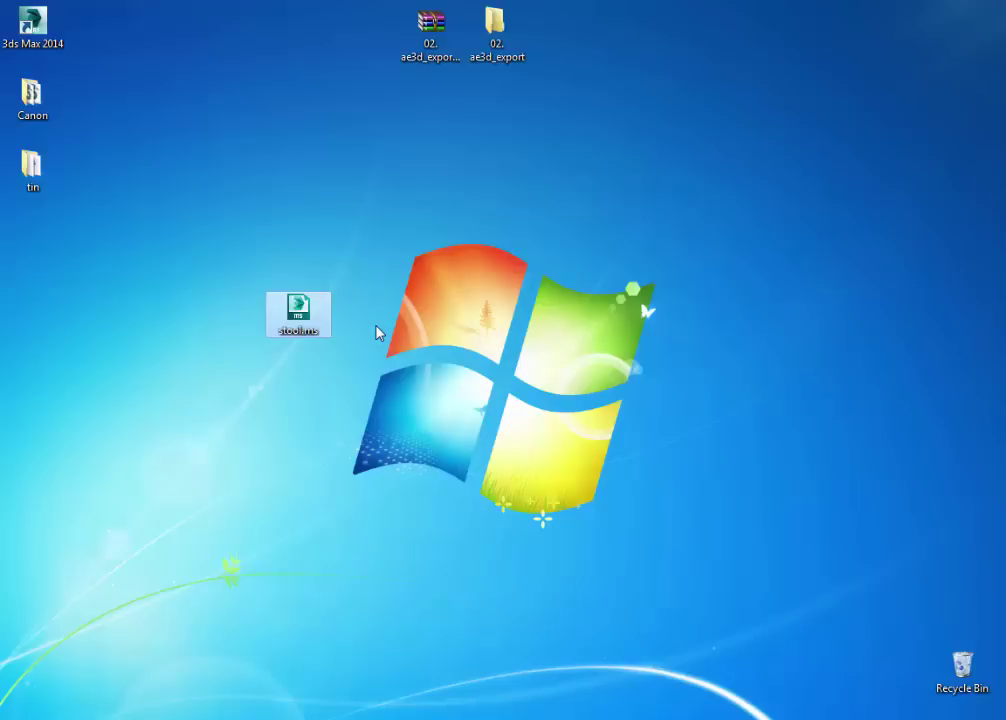
Switch to 3ds Max and load the stool.ms script from the desktop into the Perspective viewport
{"action": "left_click", "coordinate": [377, 368]}
{"action": "left_click_drag", "start_coordinate": [315, 336], "coordinate": [604, 601]}
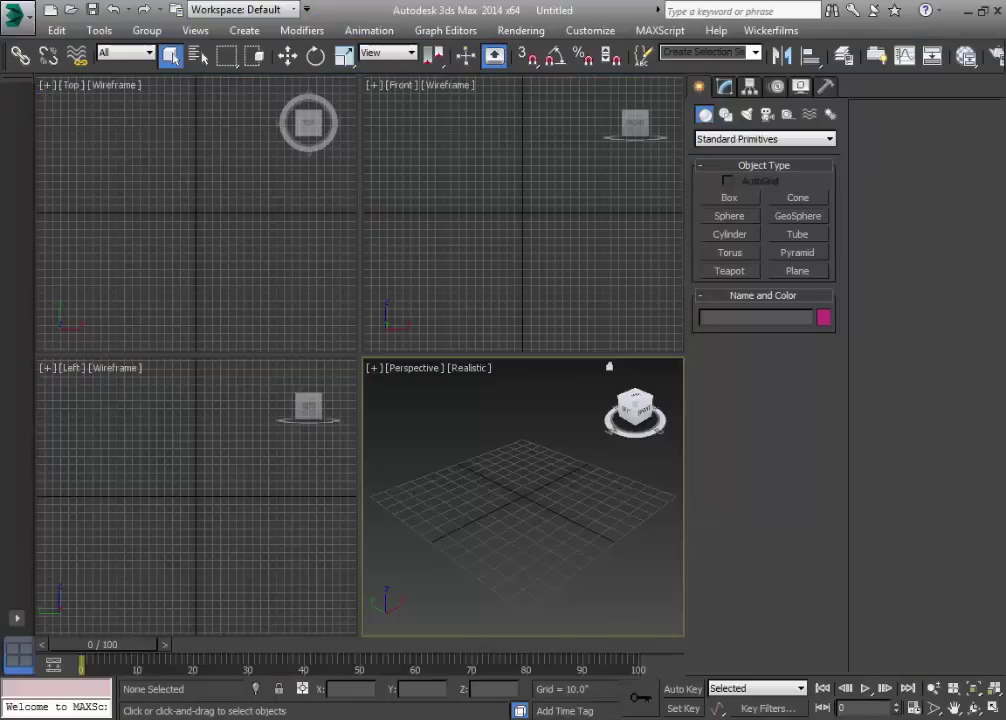
{"action": "left_click_drag", "start_coordinate": [556, 432], "coordinate": [528, 507]}
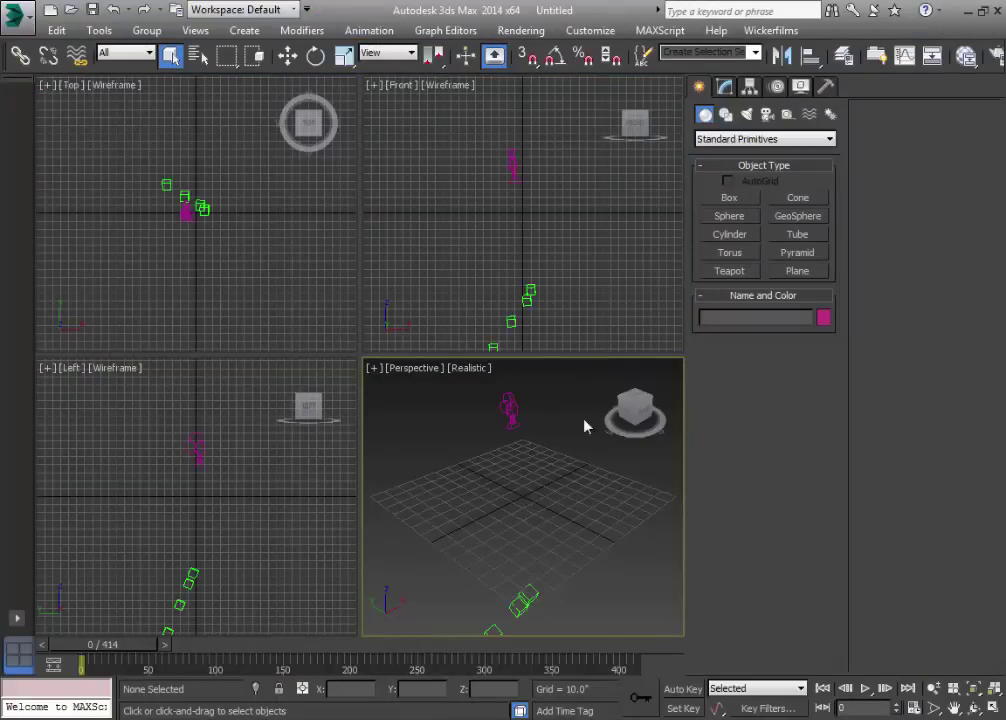
Select all the imported objects and combine the camera and nulls into one group
{"action": "left_click", "coordinate": [225, 280]}
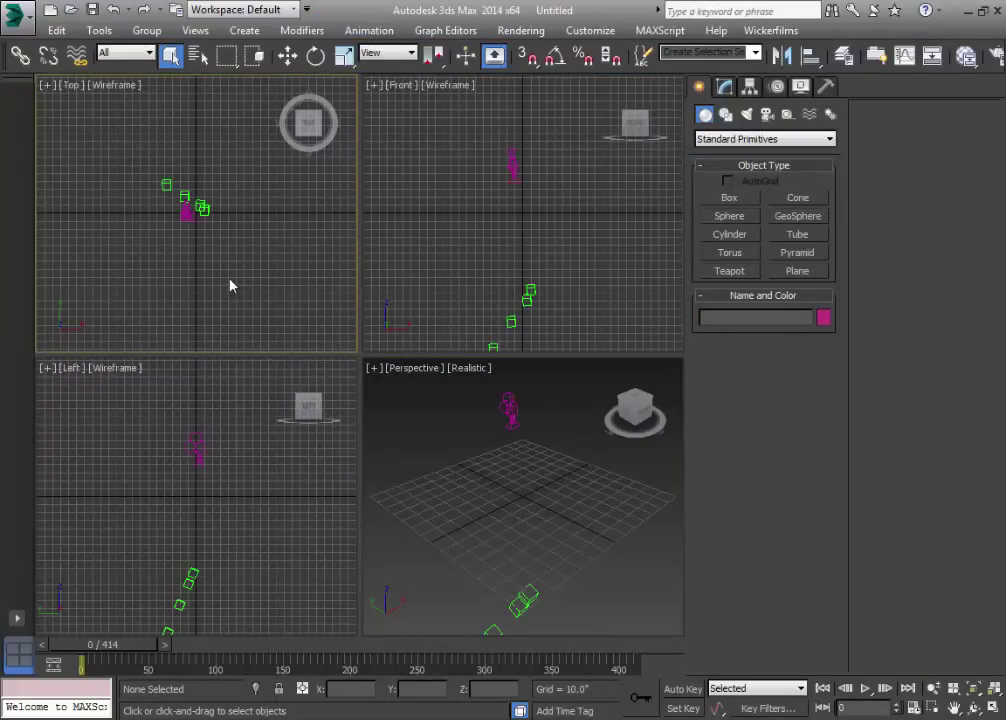
{"action": "key", "text": "ctrl+a"}
{"action": "left_click", "coordinate": [147, 30]}
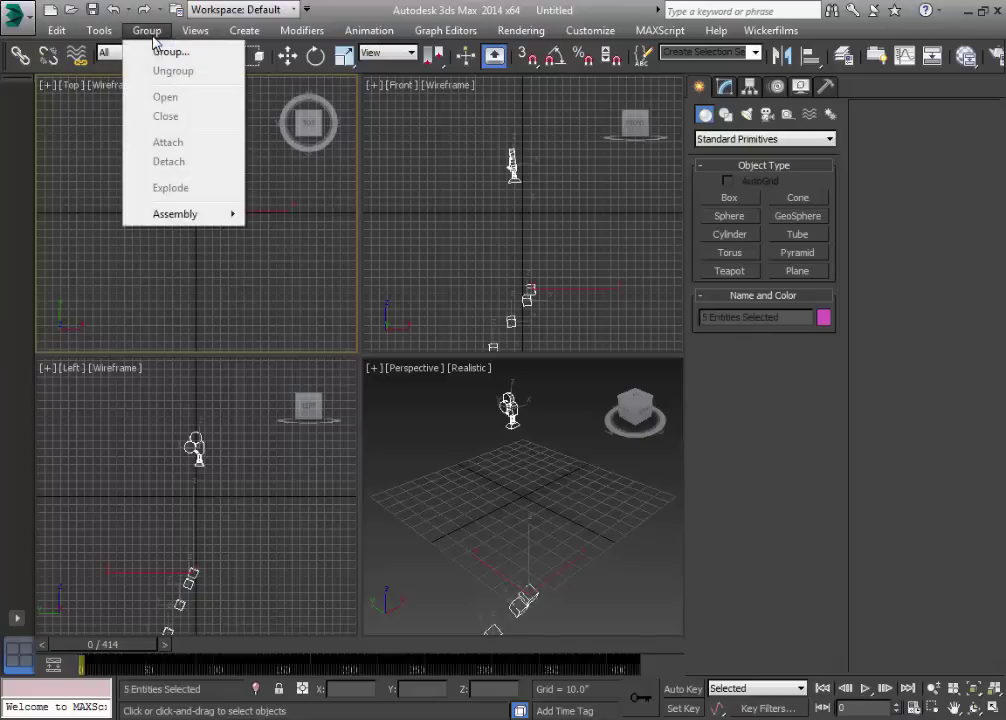
{"action": "left_click", "coordinate": [162, 47]}
{"action": "left_click", "coordinate": [515, 398]}
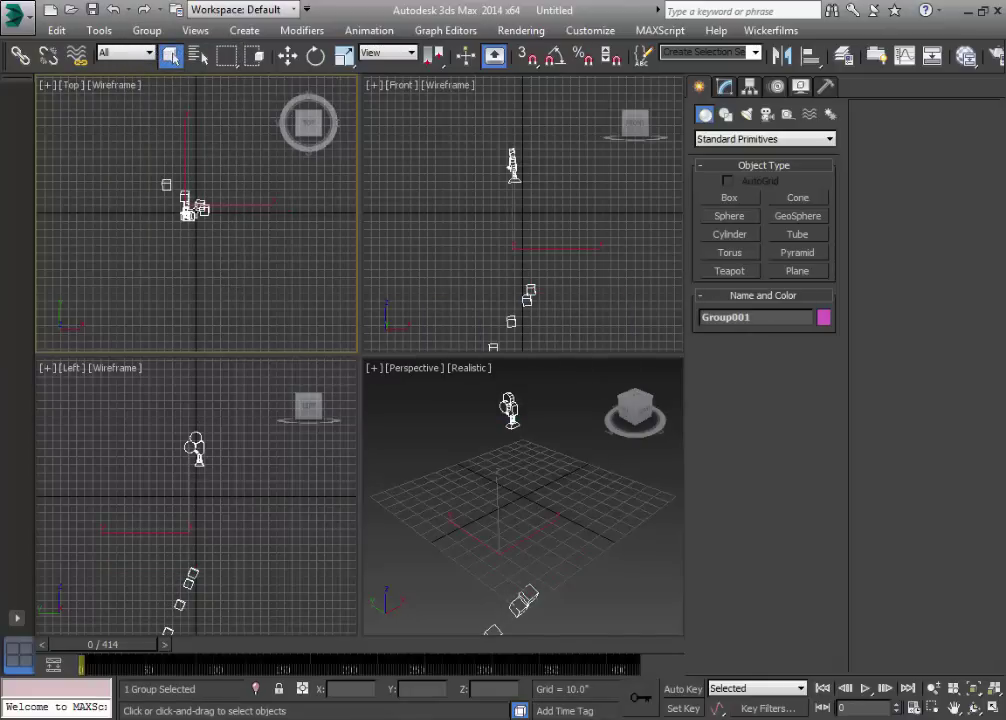
Move the camera and null group toward the grid origin, adjusting its position across the Top, Front and Left views
{"action": "key", "text": "w"}
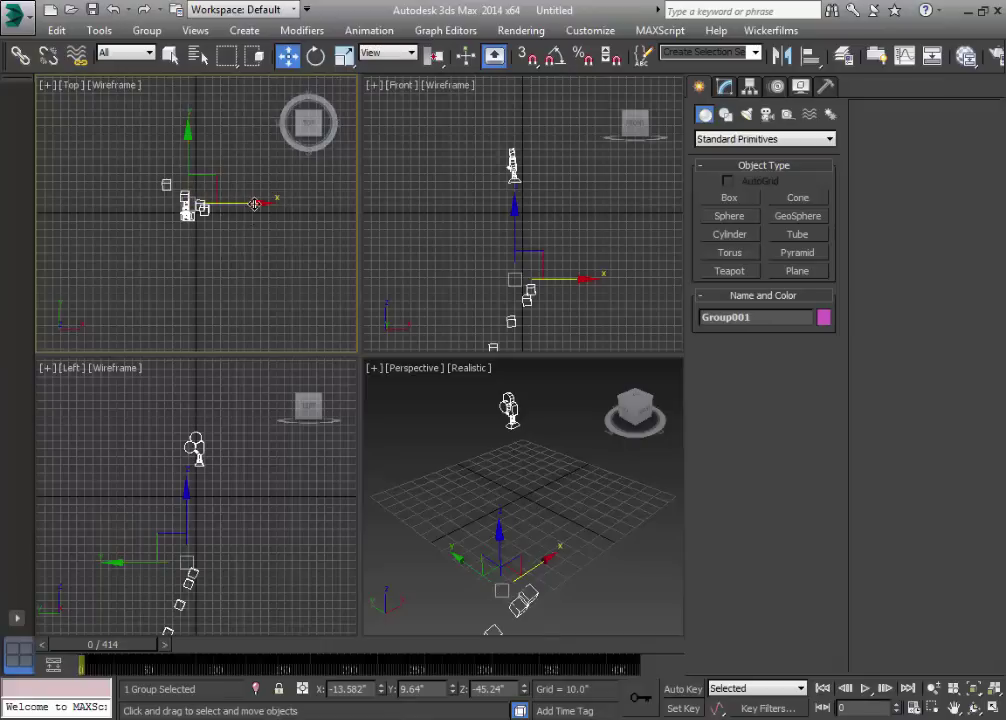
{"action": "left_click_drag", "start_coordinate": [258, 203], "coordinate": [267, 203]}
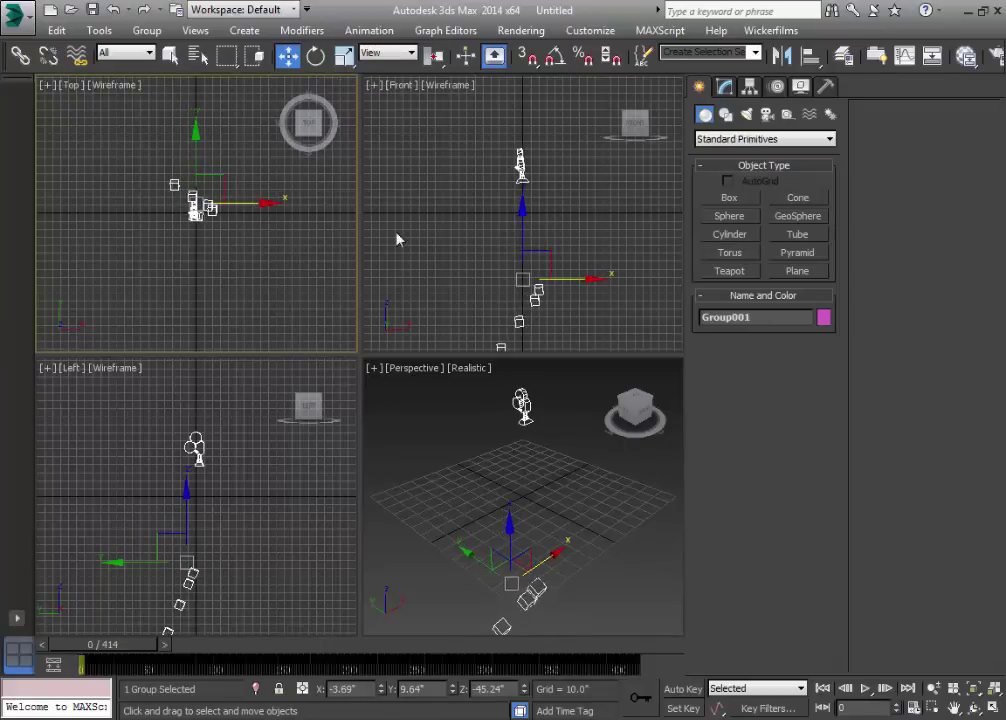
{"action": "left_click_drag", "start_coordinate": [527, 290], "coordinate": [530, 202]}
{"action": "left_click", "coordinate": [198, 440]}
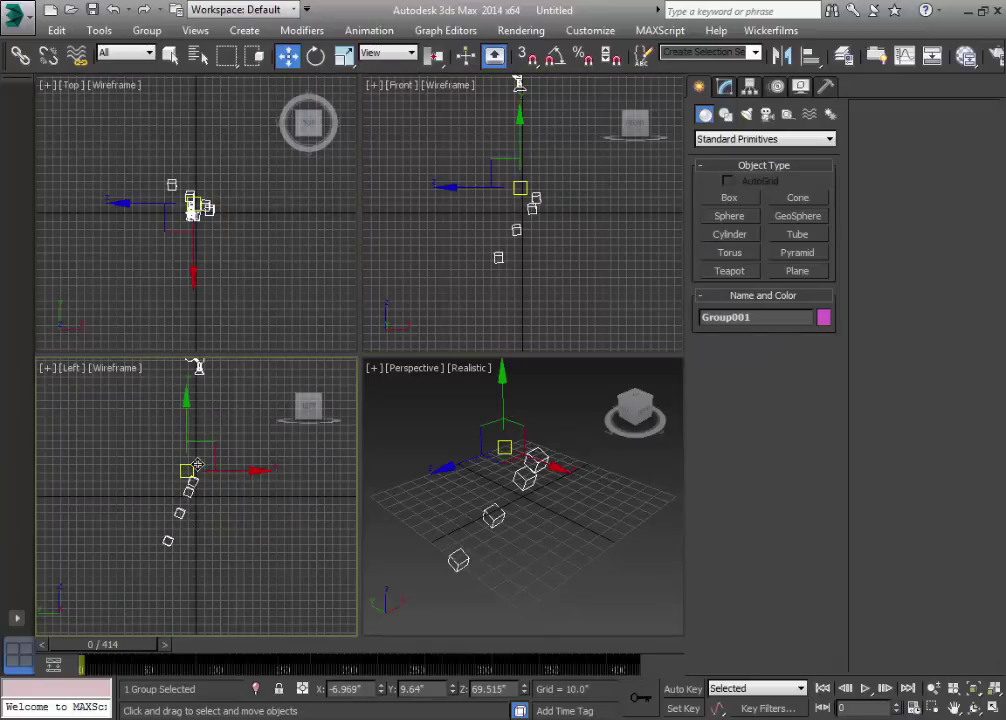
{"action": "mouse_move", "coordinate": [198, 440]}
{"action": "left_mouse_down"}
{"action": "mouse_move", "coordinate": [203, 474]}
{"action": "mouse_move", "coordinate": [206, 459]}
{"action": "left_mouse_up"}
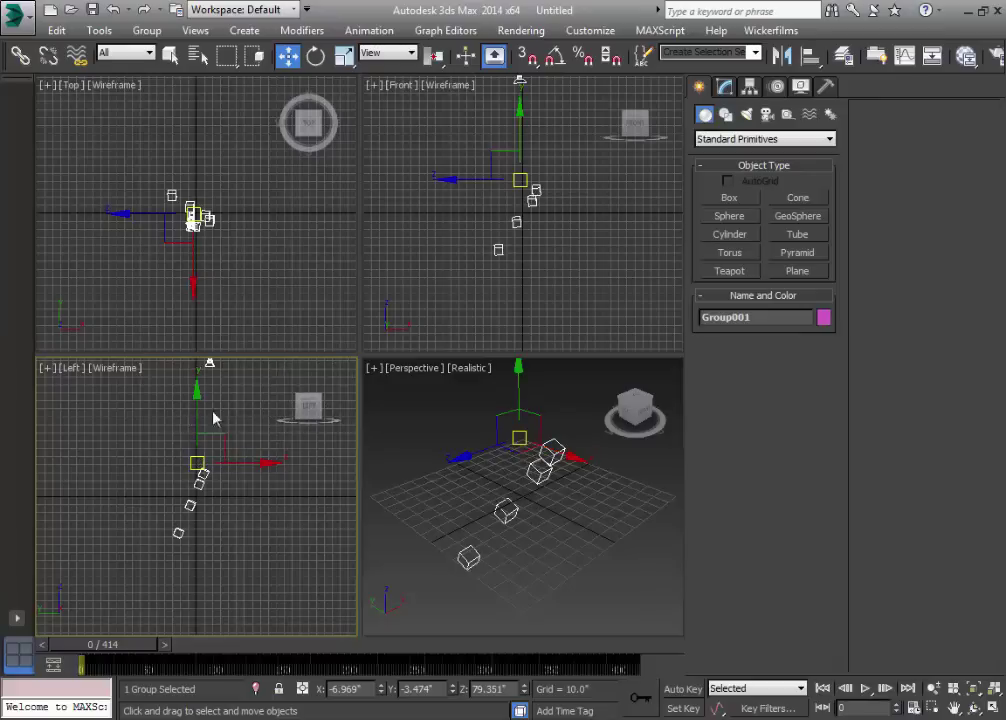
With angle snap on, rotate the group by -65° in the Left view to lay the row of nulls parallel to the grid
{"action": "left_click_drag", "start_coordinate": [213, 418], "coordinate": [181, 467]}
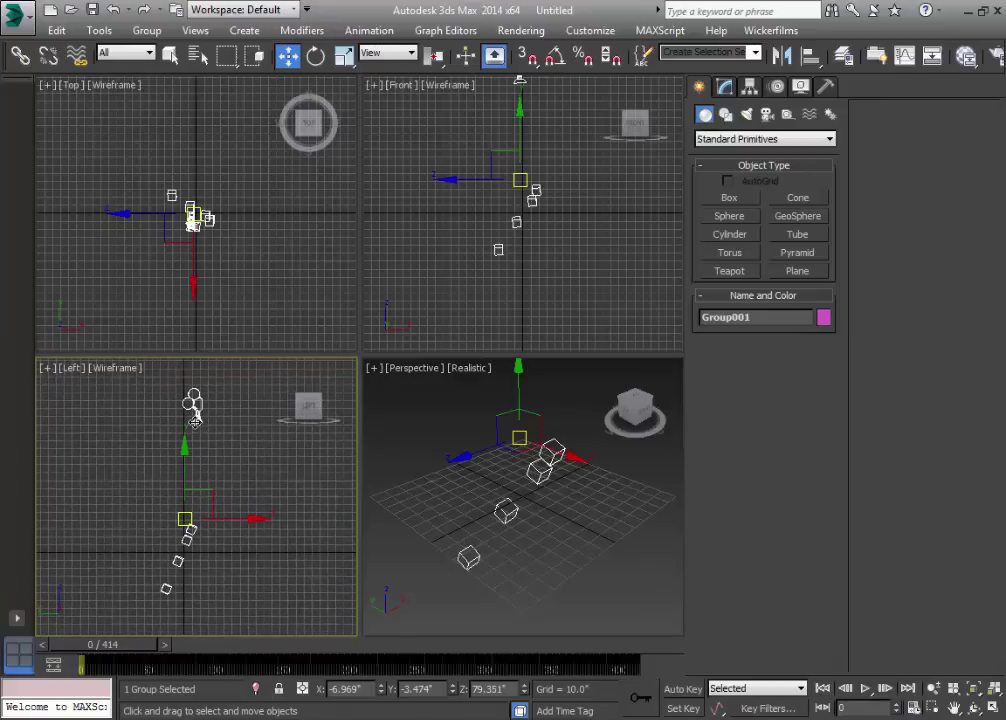
{"action": "key", "text": "e"}
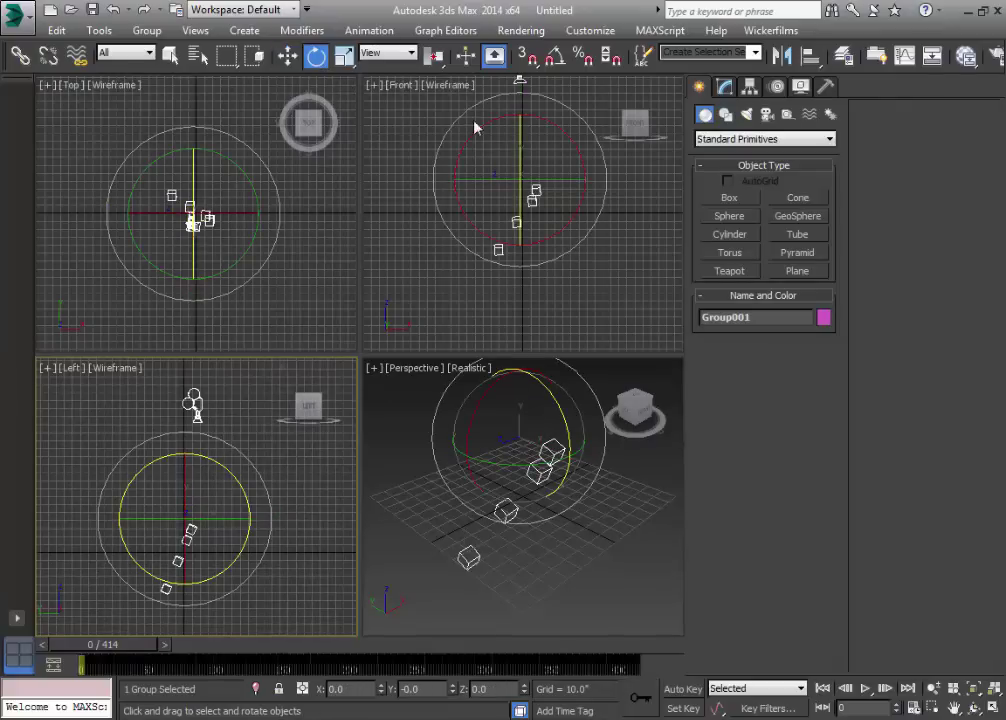
{"action": "key", "text": "a"}
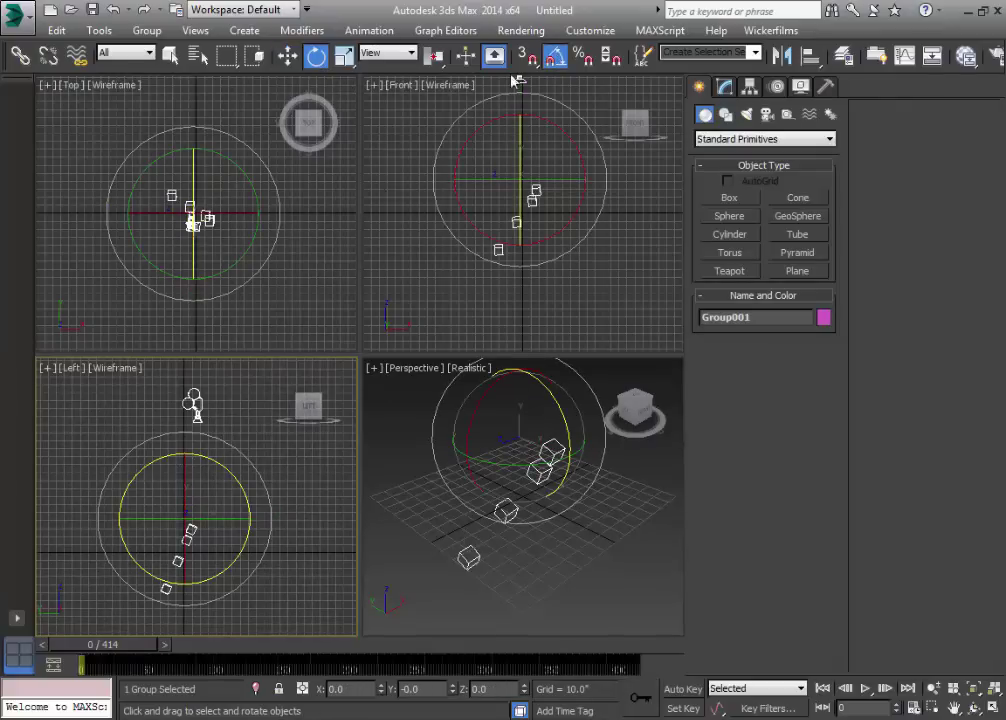
{"action": "left_click_drag", "start_coordinate": [137, 472], "coordinate": [211, 458]}
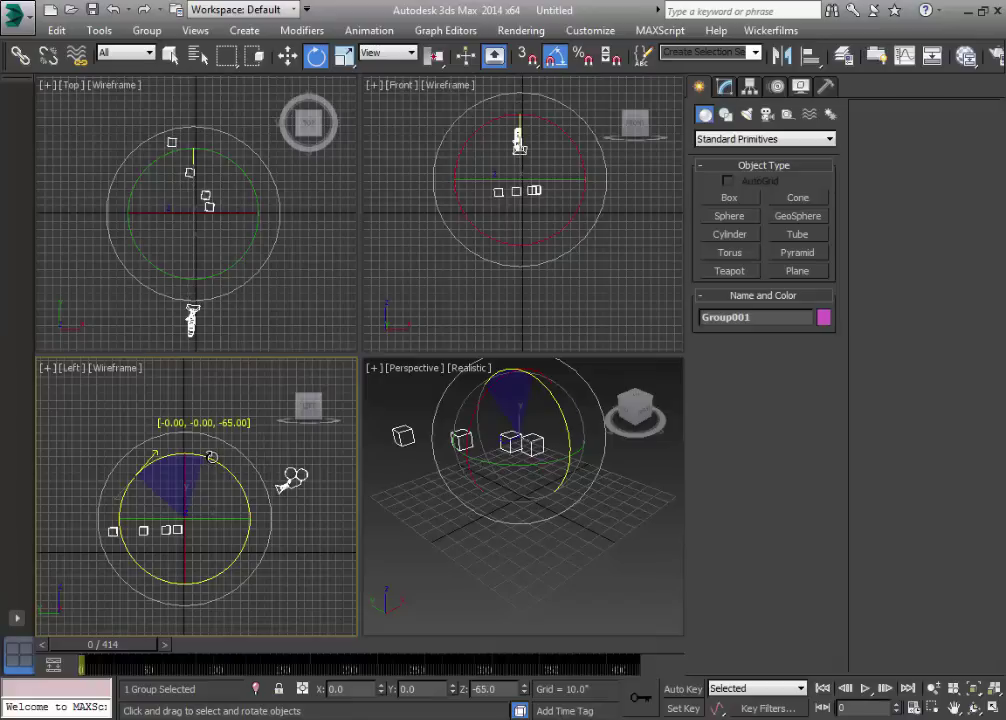
Lower the group in the Left view to about Z 28.5 inches to bring the nulls down onto the grid line
{"action": "left_click", "coordinate": [287, 56]}
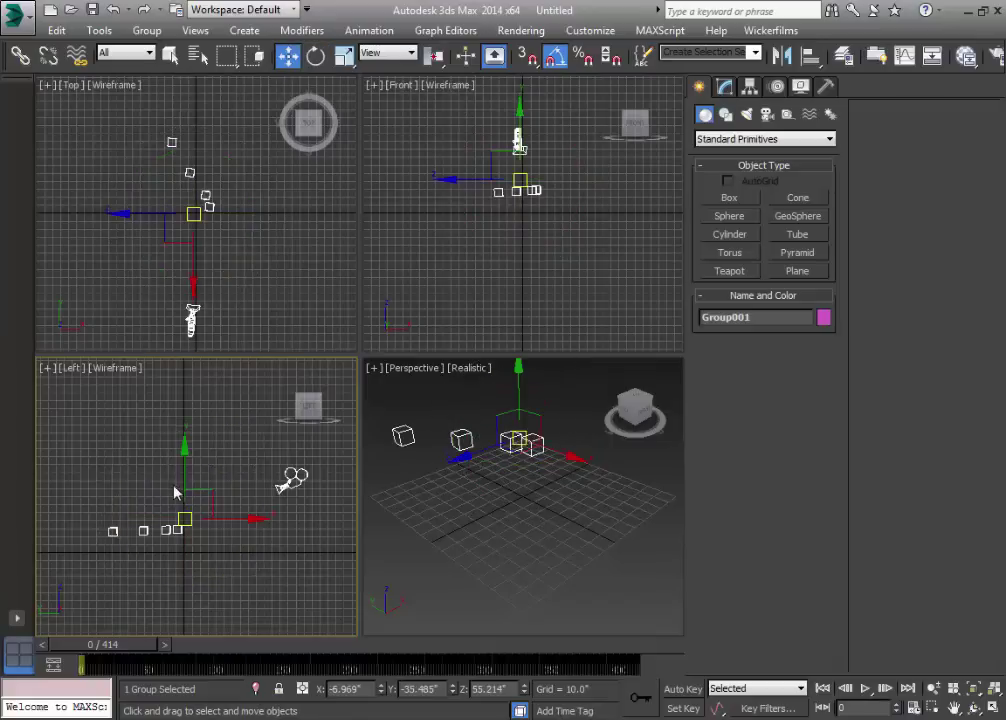
{"action": "left_click_drag", "start_coordinate": [186, 456], "coordinate": [185, 462]}
{"action": "left_click_drag", "start_coordinate": [185, 470], "coordinate": [185, 474]}
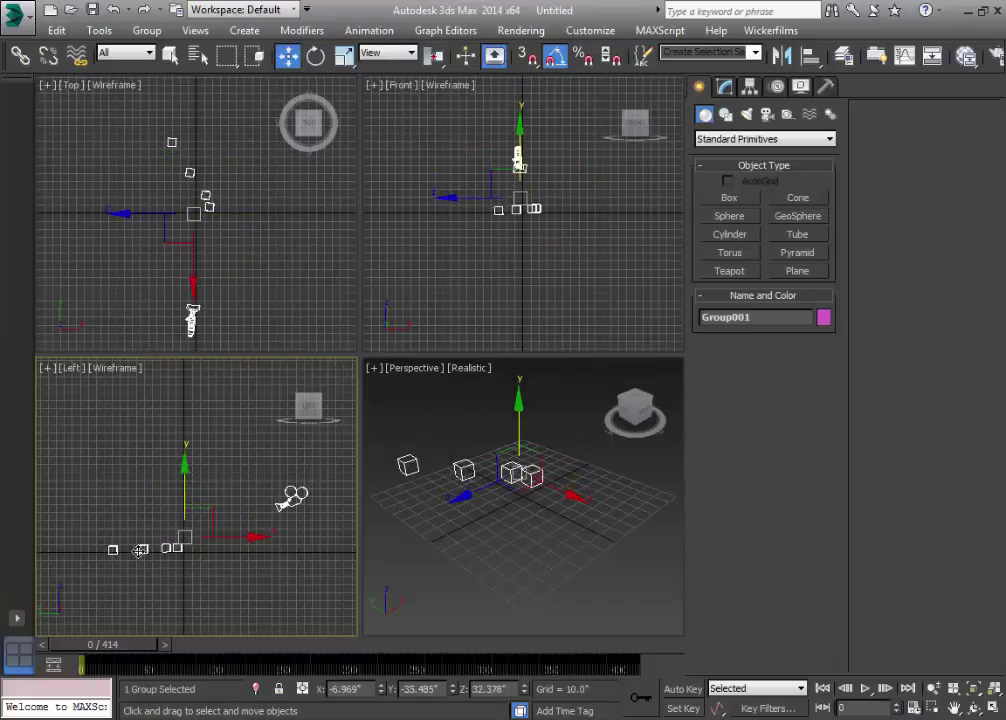
{"action": "scroll", "coordinate": [167, 511], "scroll_direction": "up", "scroll_amount": 3}
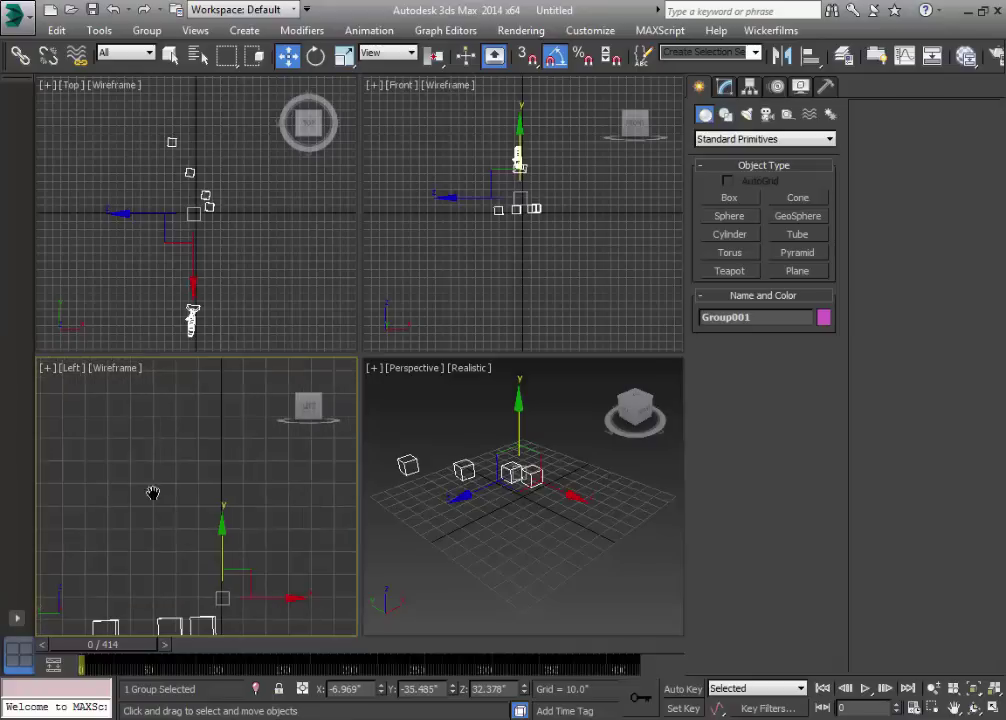
{"action": "left_click", "coordinate": [254, 454]}
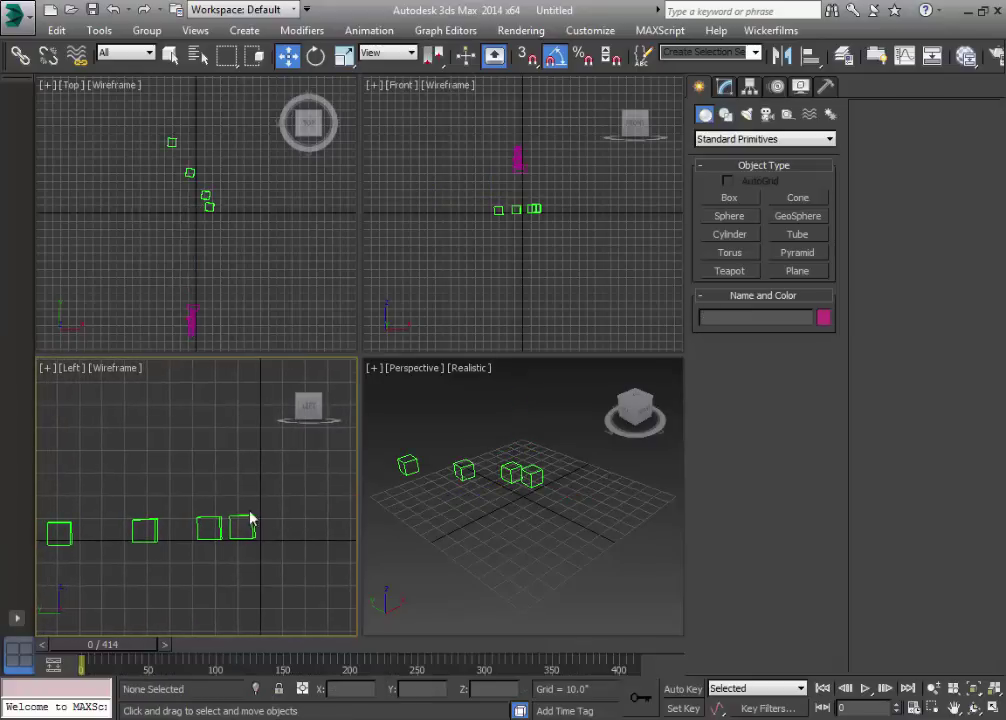
{"action": "left_click_drag", "start_coordinate": [246, 535], "coordinate": [246, 545]}
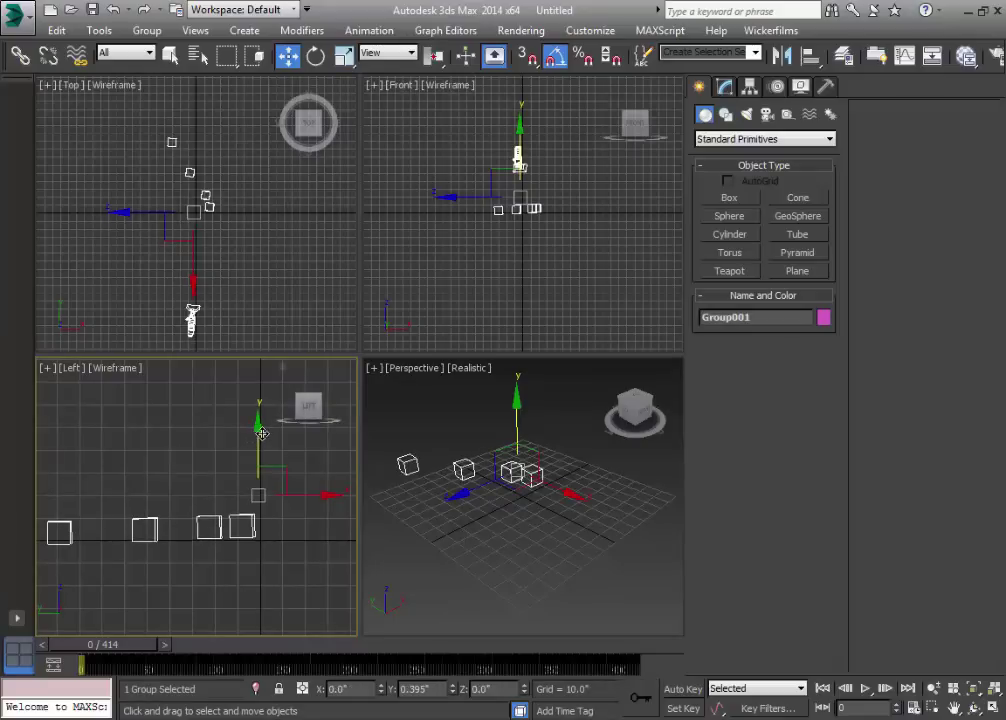
{"action": "left_click_drag", "start_coordinate": [262, 446], "coordinate": [261, 443]}
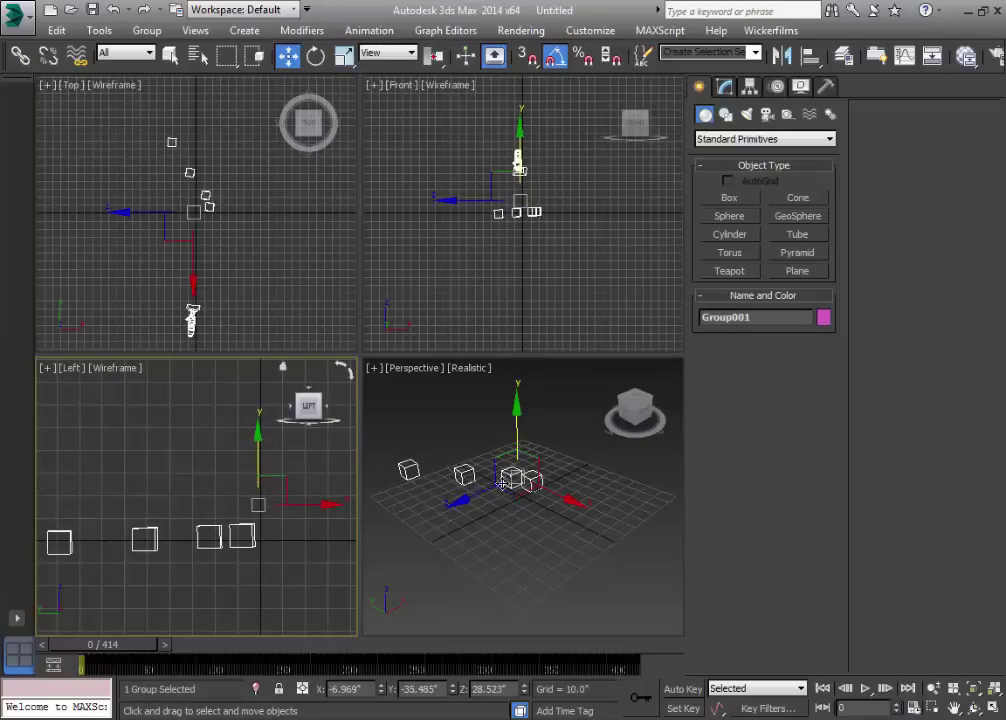
Shift the group along Y in the Top view to about -65 inches to spread the nulls around the origin
{"action": "left_click", "coordinate": [196, 184]}
{"action": "left_click", "coordinate": [190, 173]}
{"action": "left_click_drag", "start_coordinate": [192, 157], "coordinate": [193, 177]}
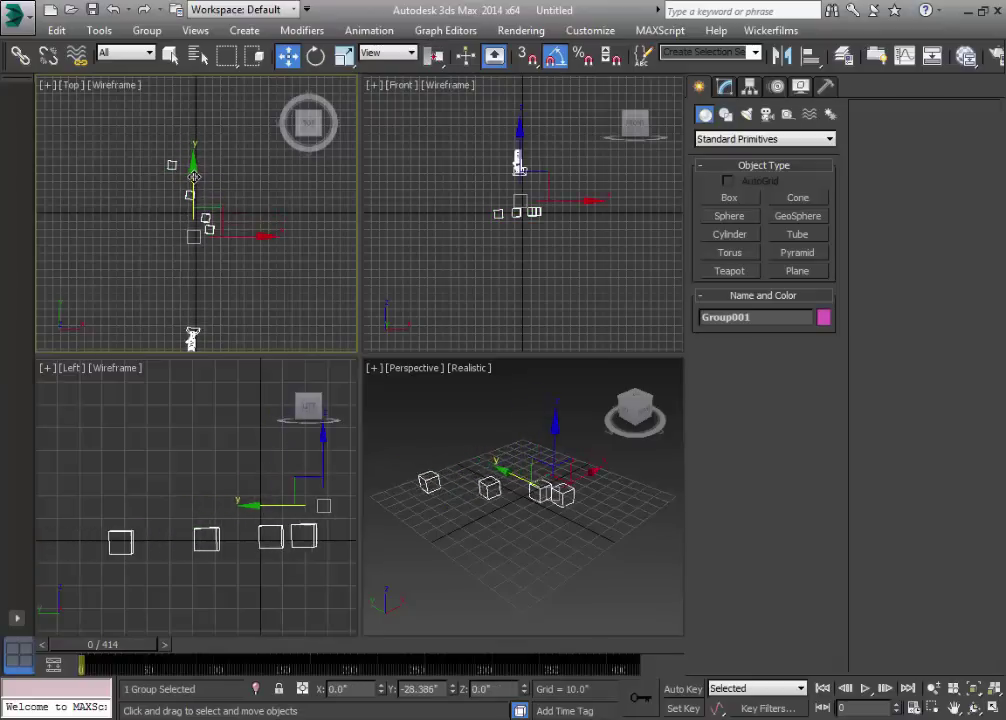
{"action": "mouse_move", "coordinate": [198, 424]}
{"action": "left_mouse_down"}
{"action": "mouse_move", "coordinate": [83, 433]}
{"action": "mouse_move", "coordinate": [244, 441]}
{"action": "mouse_move", "coordinate": [224, 429]}
{"action": "mouse_move", "coordinate": [211, 429]}
{"action": "mouse_move", "coordinate": [218, 442]}
{"action": "mouse_move", "coordinate": [204, 437]}
{"action": "left_mouse_up"}
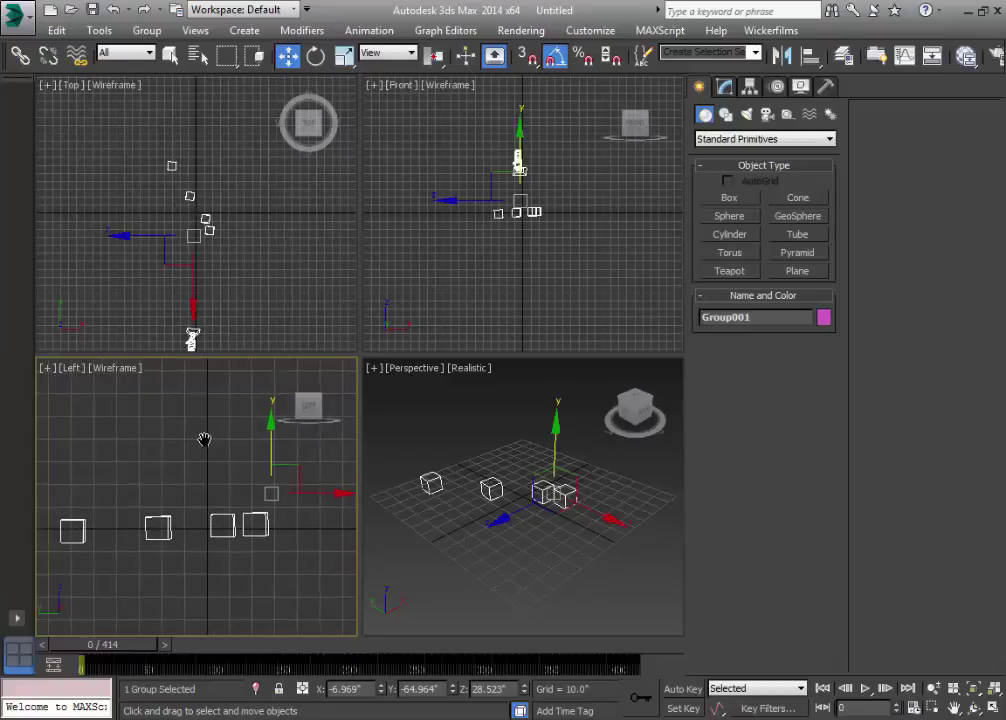
Turn off angle snap and fine-tune the group's height and X rotation to about 67.15° in the enlarged Left view to level the nulls
{"action": "left_click", "coordinate": [551, 59]}
{"action": "left_click", "coordinate": [315, 56]}
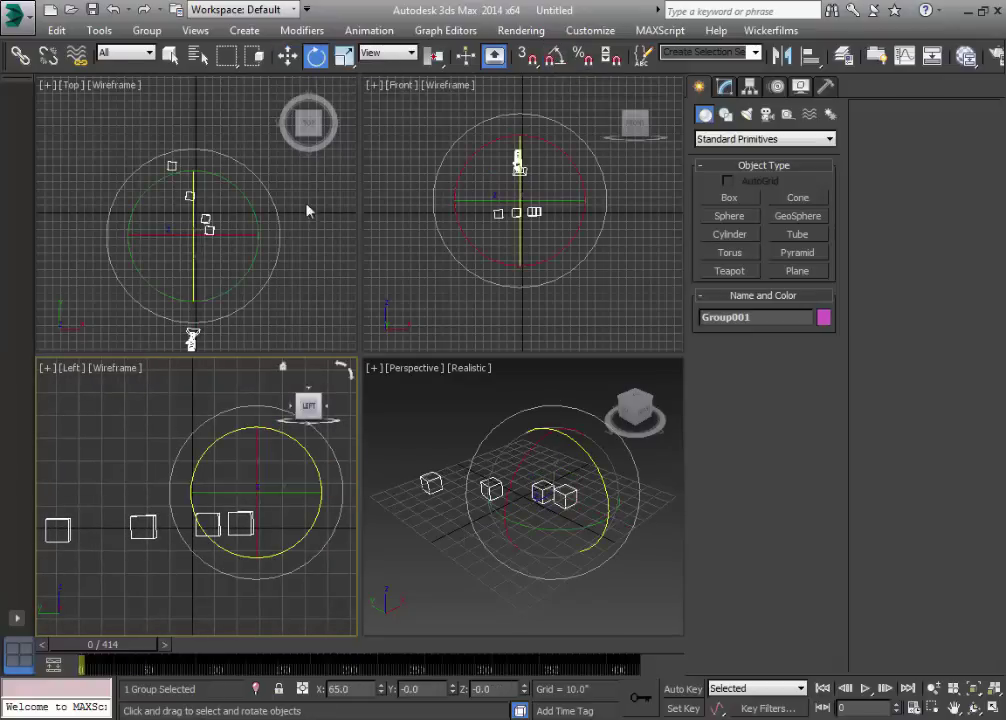
{"action": "left_click_drag", "start_coordinate": [85, 482], "coordinate": [103, 481]}
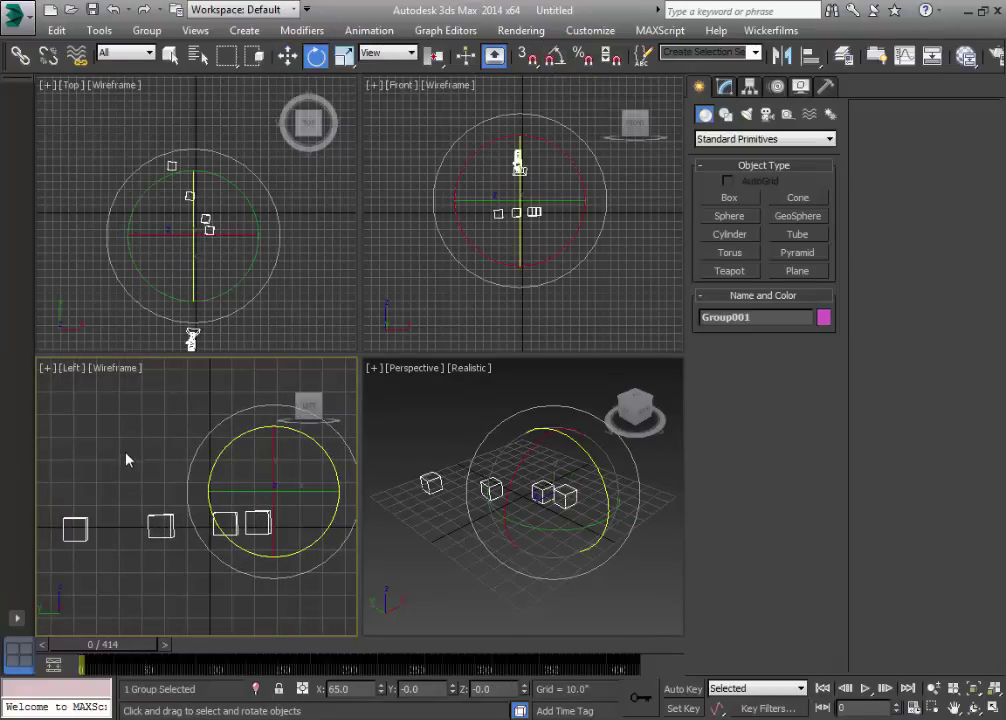
{"action": "key", "text": "alt+w"}
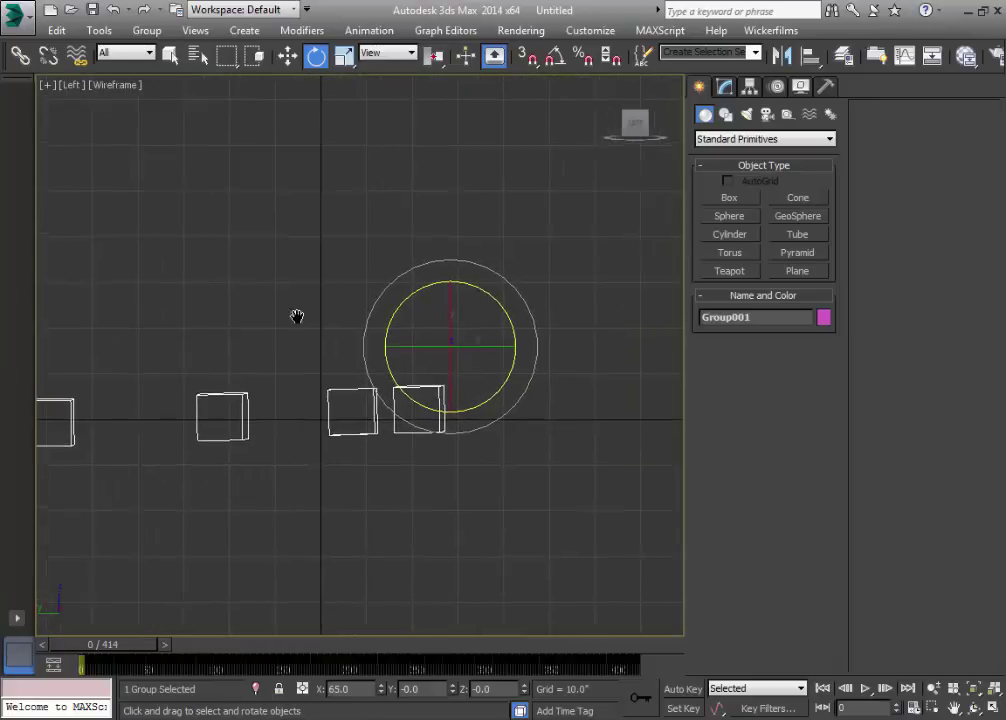
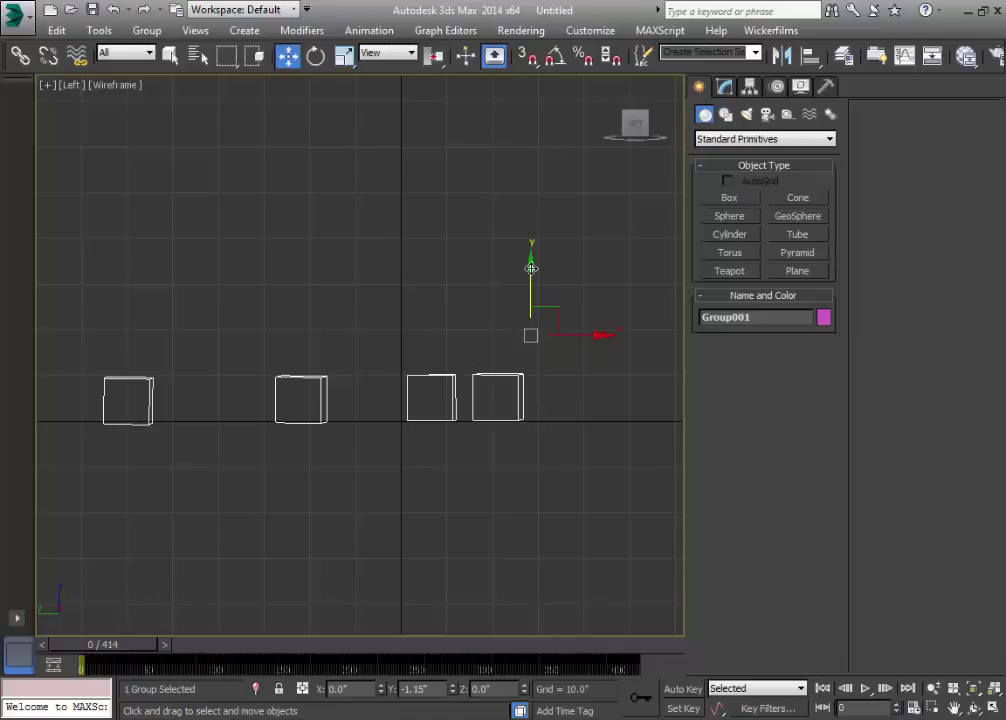
{"action": "left_click_drag", "start_coordinate": [531, 268], "coordinate": [531, 265]}
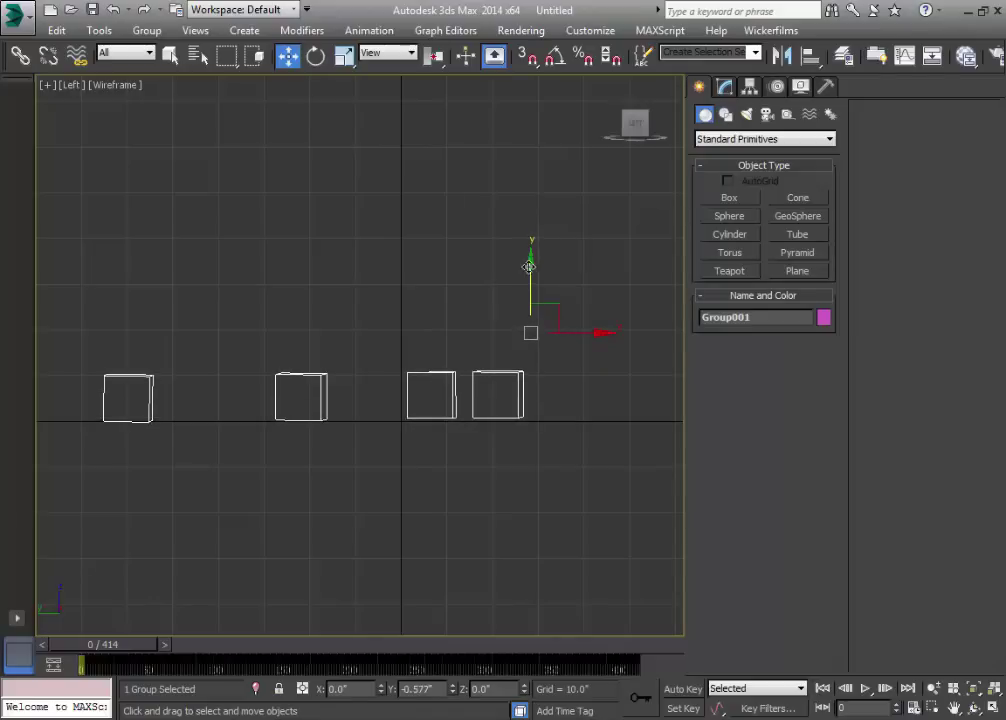
{"action": "left_click", "coordinate": [315, 56]}
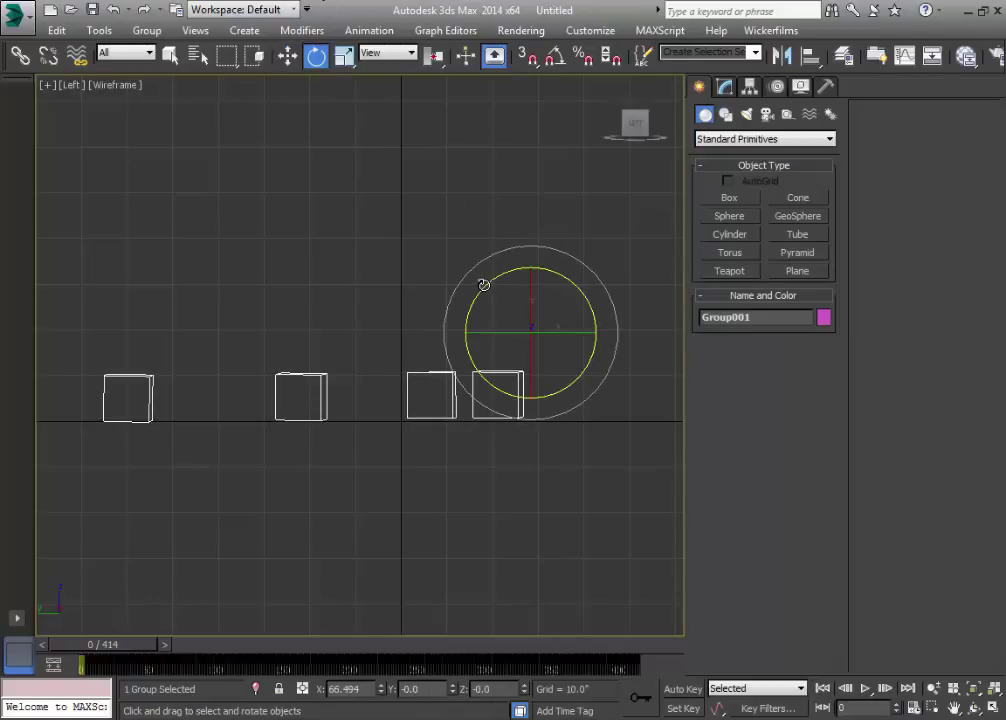
{"action": "left_click_drag", "start_coordinate": [483, 285], "coordinate": [498, 295]}
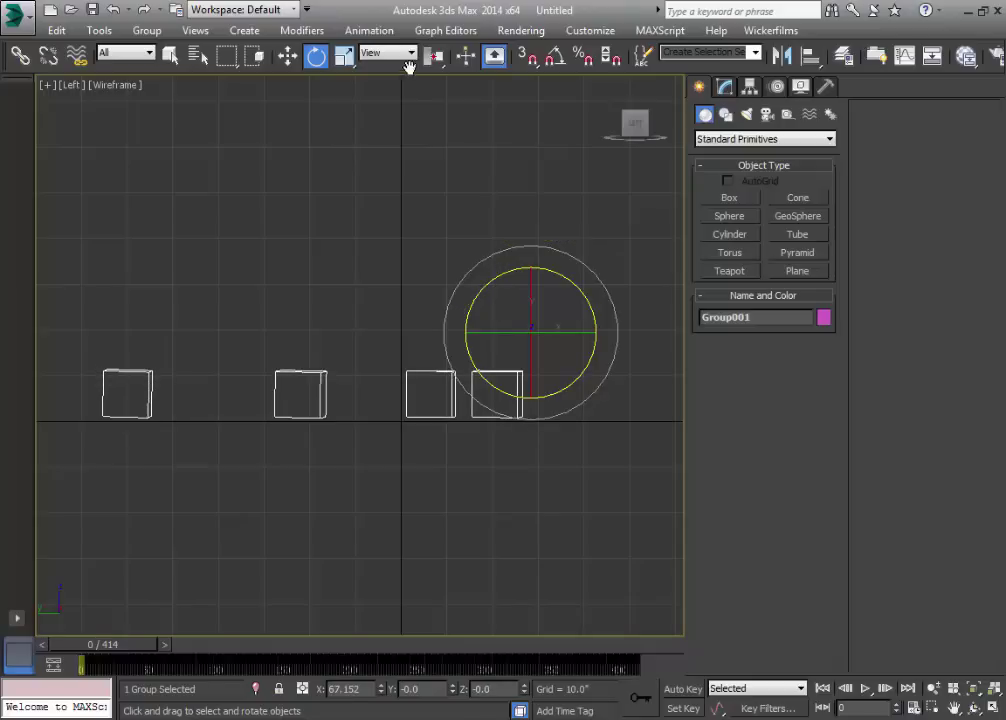
Lower the group to about Z 29.8 inches so the bottoms of the nulls meet the grid line, then deselect it
{"action": "left_click", "coordinate": [287, 56]}
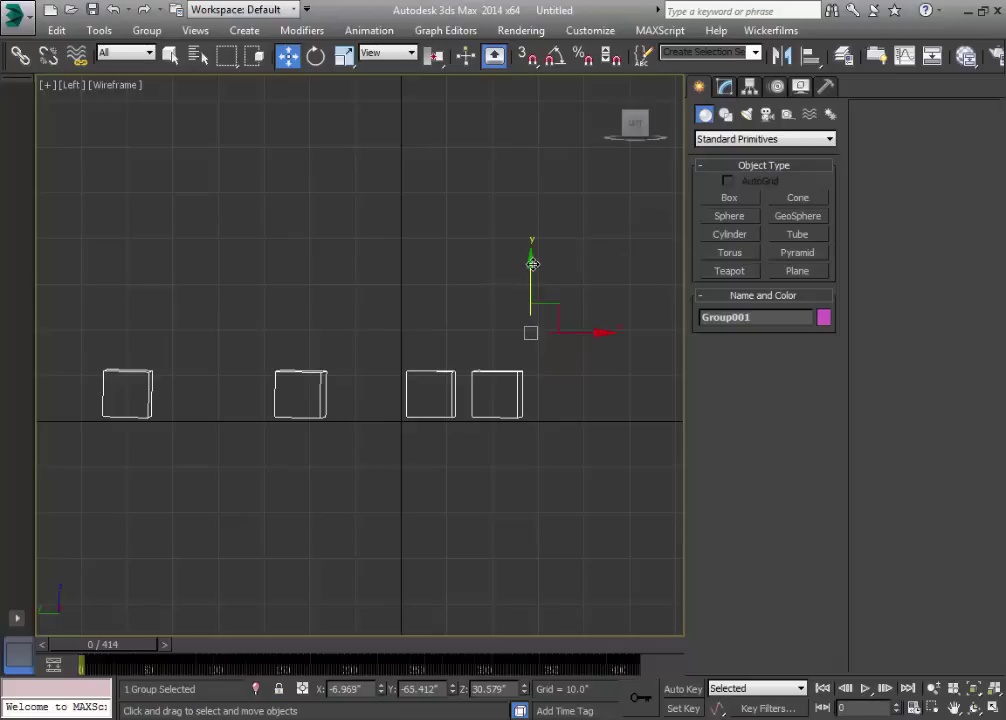
{"action": "left_click_drag", "start_coordinate": [532, 263], "coordinate": [532, 268]}
{"action": "left_click", "coordinate": [450, 244]}
{"action": "key", "text": "alt+w"}
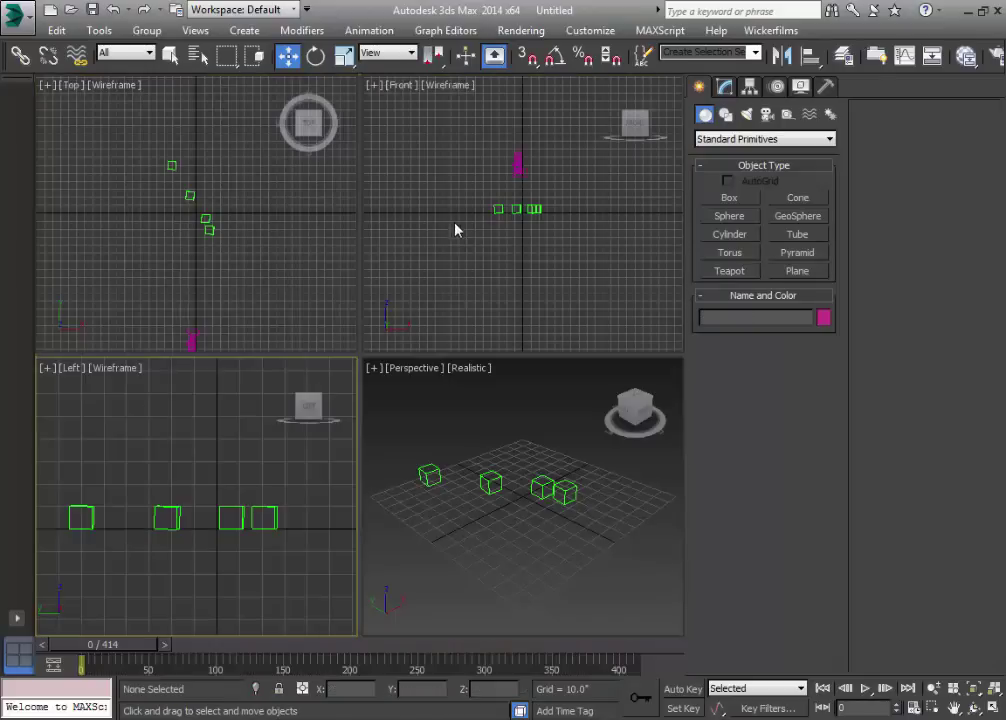
Examine the nulls' alignment with the grid line closely in the Front view
{"action": "left_click", "coordinate": [391, 276]}
{"action": "scroll", "coordinate": [516, 256], "scroll_direction": "up", "scroll_amount": 5}
{"action": "scroll", "coordinate": [503, 182], "scroll_direction": "up", "scroll_amount": 5}
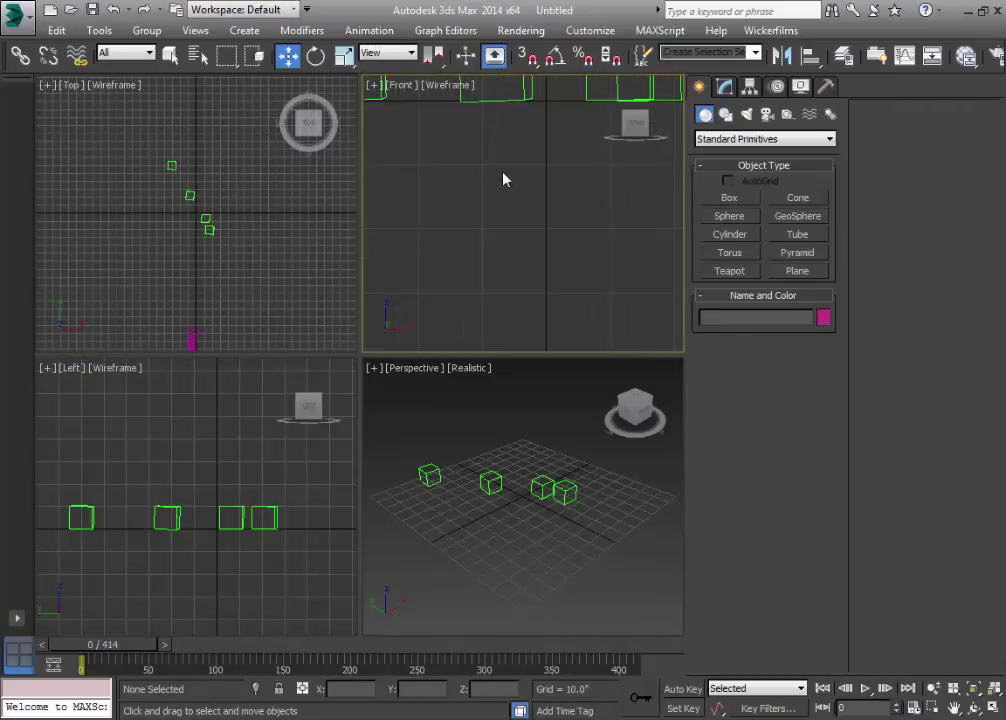
{"action": "left_click_drag", "start_coordinate": [498, 184], "coordinate": [479, 264]}
{"action": "key", "text": "alt+w"}
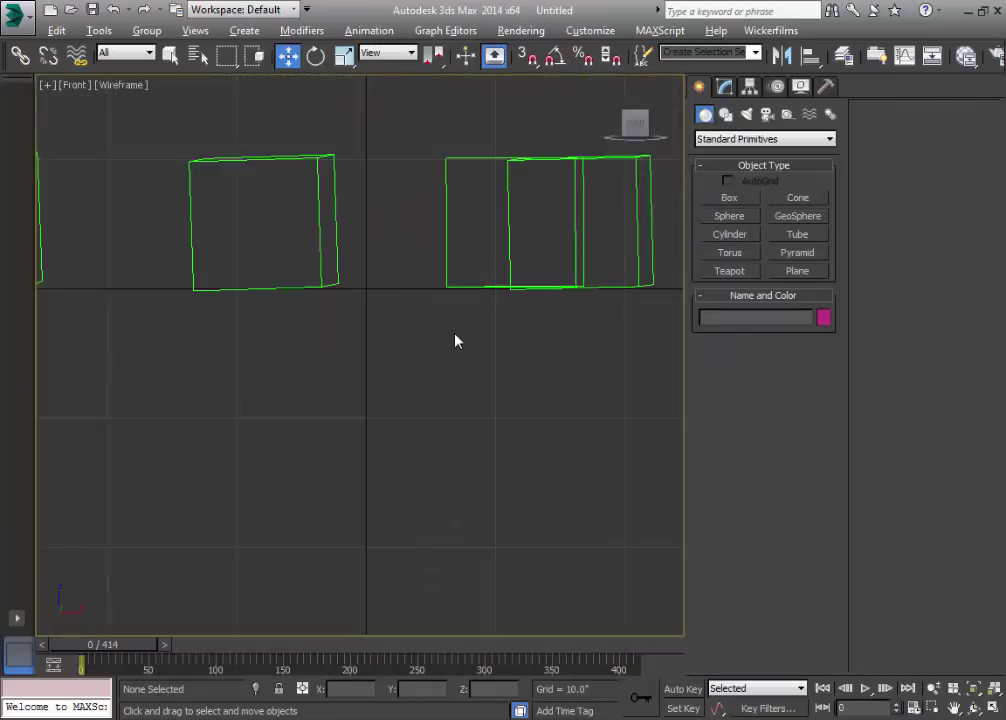
{"action": "scroll", "coordinate": [424, 350], "scroll_direction": "down", "scroll_amount": 5}
{"action": "scroll", "coordinate": [426, 352], "scroll_direction": "up", "scroll_amount": 5}
{"action": "scroll", "coordinate": [427, 352], "scroll_direction": "down", "scroll_amount": 2}
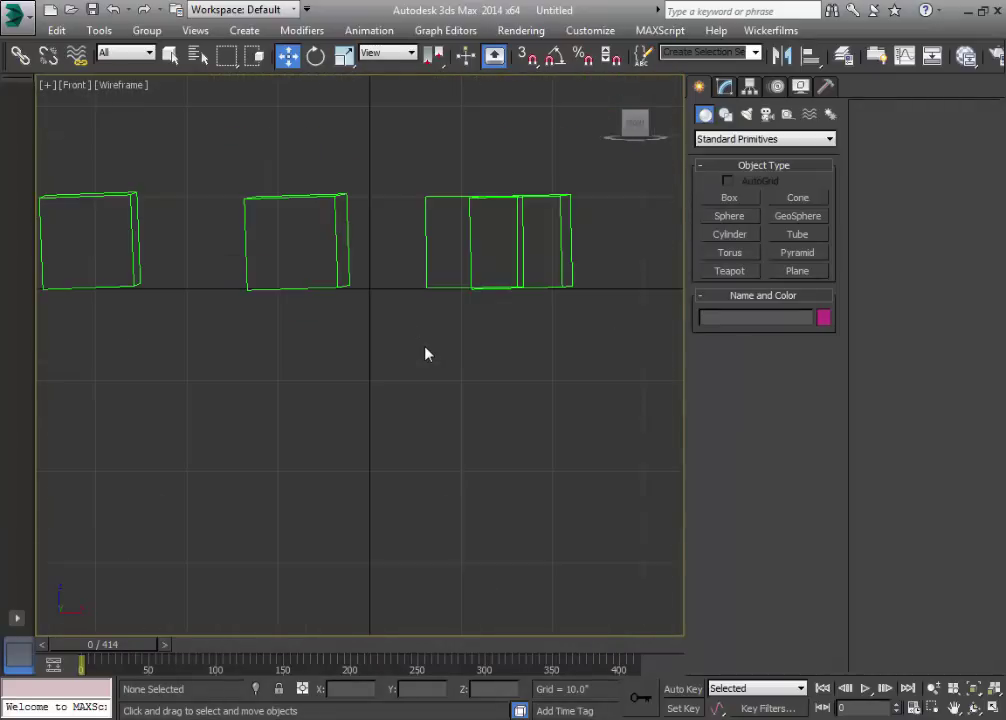
{"action": "left_click_drag", "start_coordinate": [427, 352], "coordinate": [471, 350]}
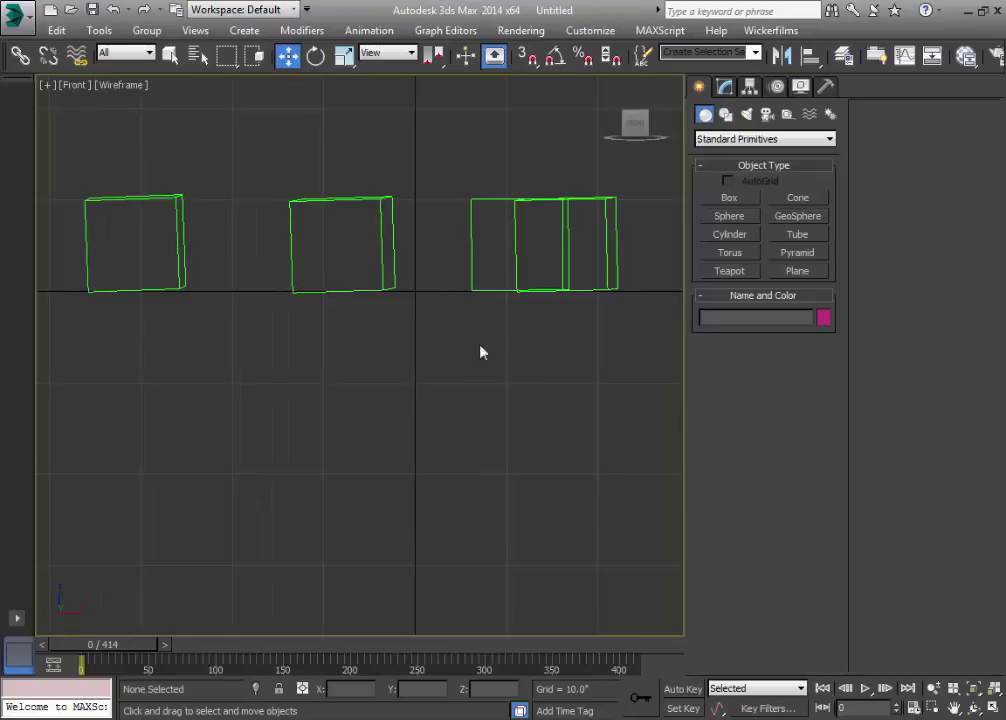
{"action": "scroll", "coordinate": [570, 328], "scroll_direction": "up", "scroll_amount": 6}
{"action": "left_click_drag", "start_coordinate": [570, 328], "coordinate": [534, 375]}
{"action": "scroll", "coordinate": [518, 348], "scroll_direction": "down", "scroll_amount": 4}
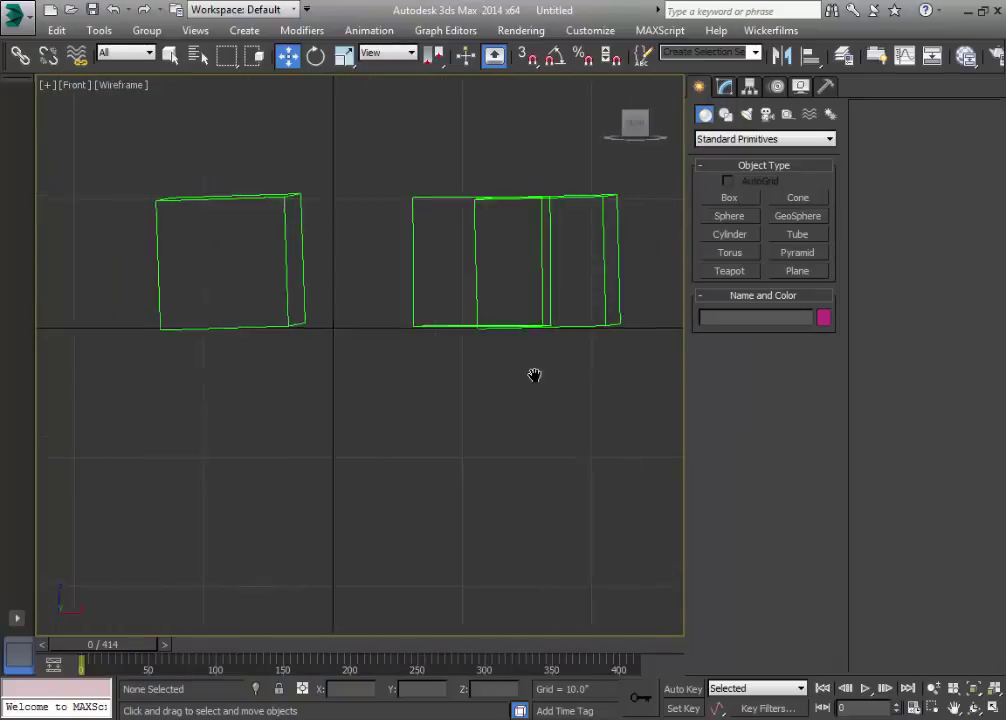
{"action": "key", "text": "alt+w"}
{"action": "left_click_drag", "start_coordinate": [490, 269], "coordinate": [519, 296]}
{"action": "scroll", "coordinate": [515, 285], "scroll_direction": "down", "scroll_amount": 3}
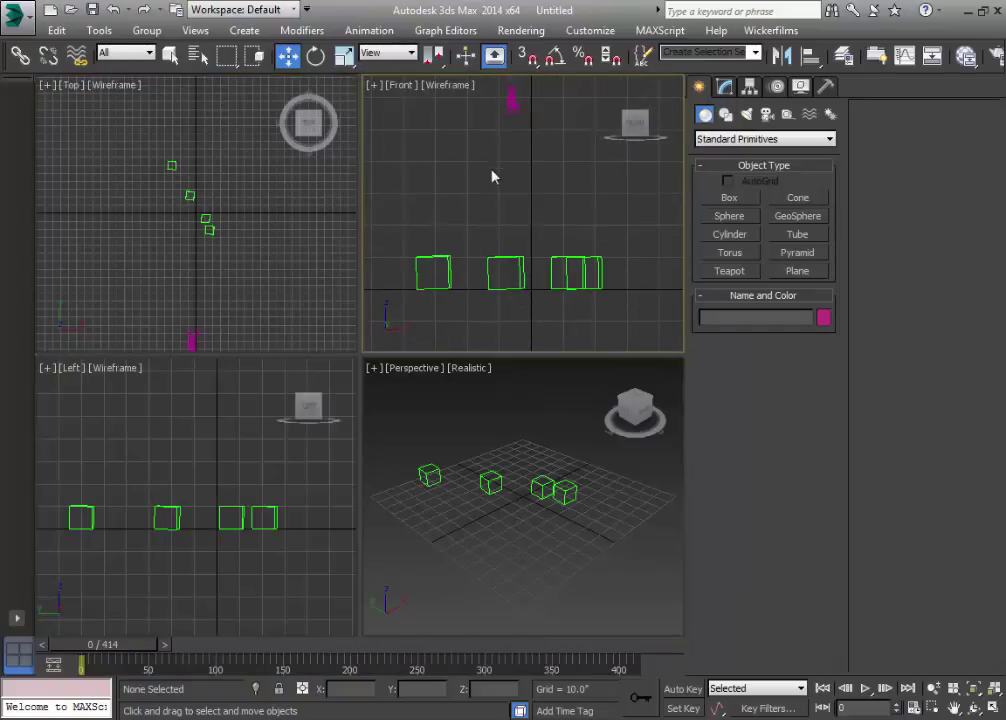
{"action": "left_click_drag", "start_coordinate": [522, 242], "coordinate": [543, 211]}
{"action": "scroll", "coordinate": [227, 438], "scroll_direction": "down", "scroll_amount": 4}
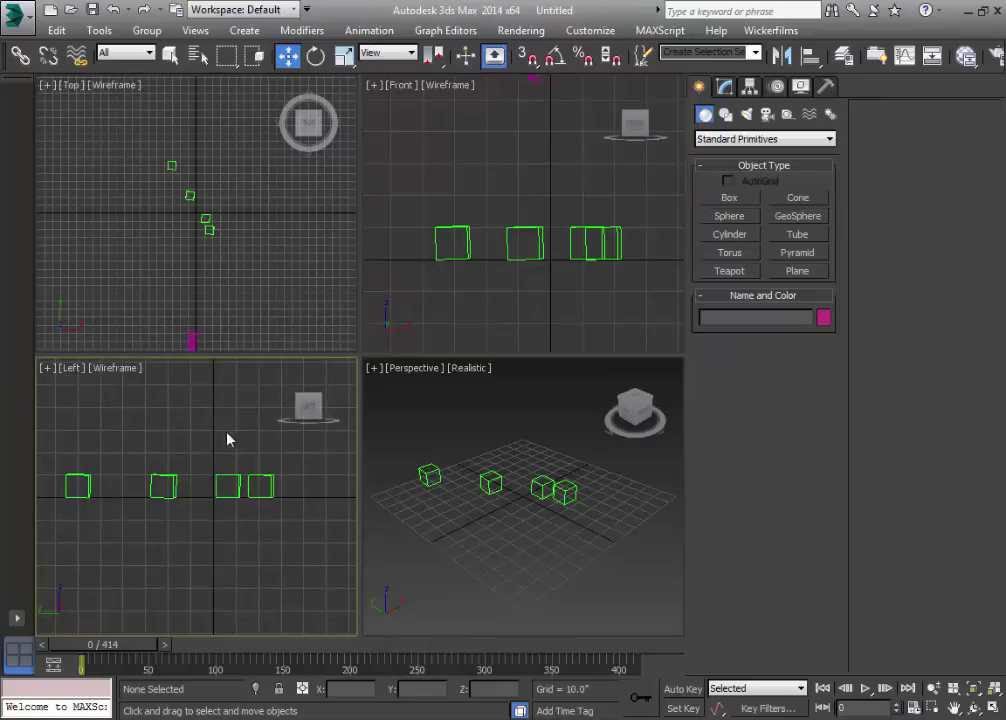
Lower the group in the Left view to about Z 25.2 inches to center the nulls on the grid line, and check the enlarged view
{"action": "left_click_drag", "start_coordinate": [222, 427], "coordinate": [166, 440]}
{"action": "scroll", "coordinate": [213, 462], "scroll_direction": "up", "scroll_amount": 4}
{"action": "left_click", "coordinate": [244, 541]}
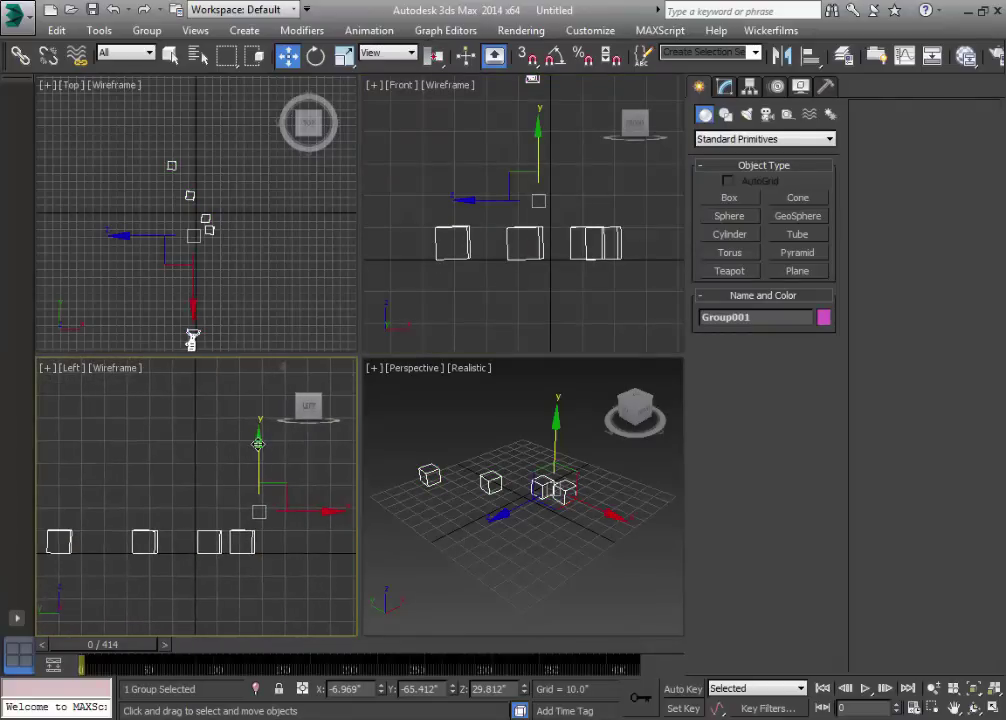
{"action": "left_click_drag", "start_coordinate": [258, 444], "coordinate": [258, 455]}
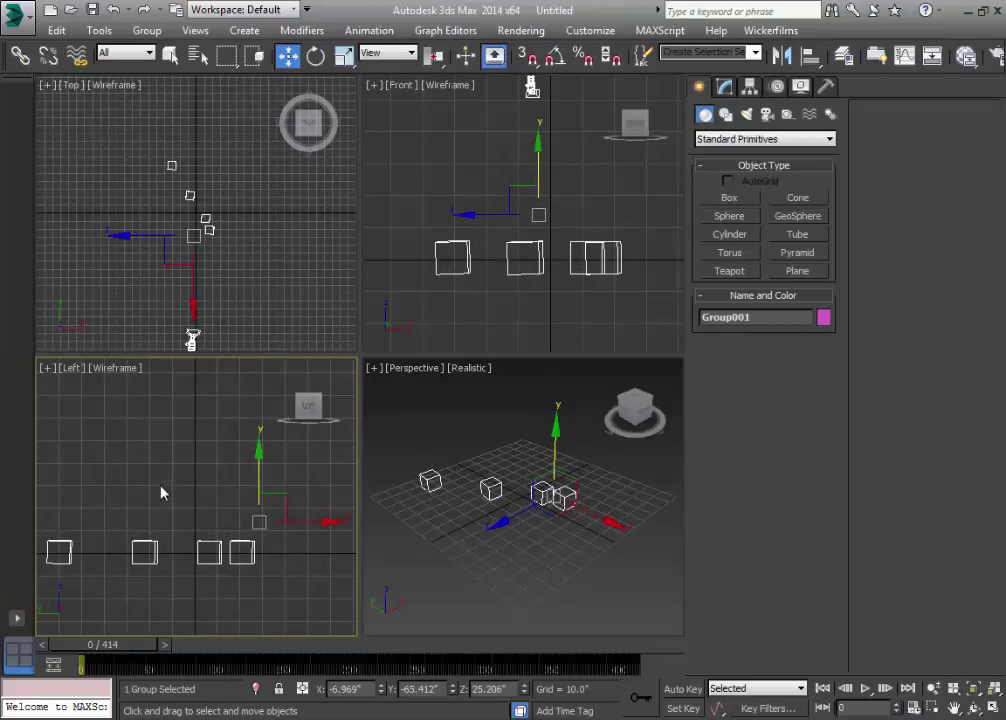
{"action": "left_click", "coordinate": [163, 492]}
{"action": "key", "text": "alt+w"}
{"action": "left_click_drag", "start_coordinate": [375, 377], "coordinate": [411, 361]}
{"action": "scroll", "coordinate": [465, 361], "scroll_direction": "down", "scroll_amount": 3}
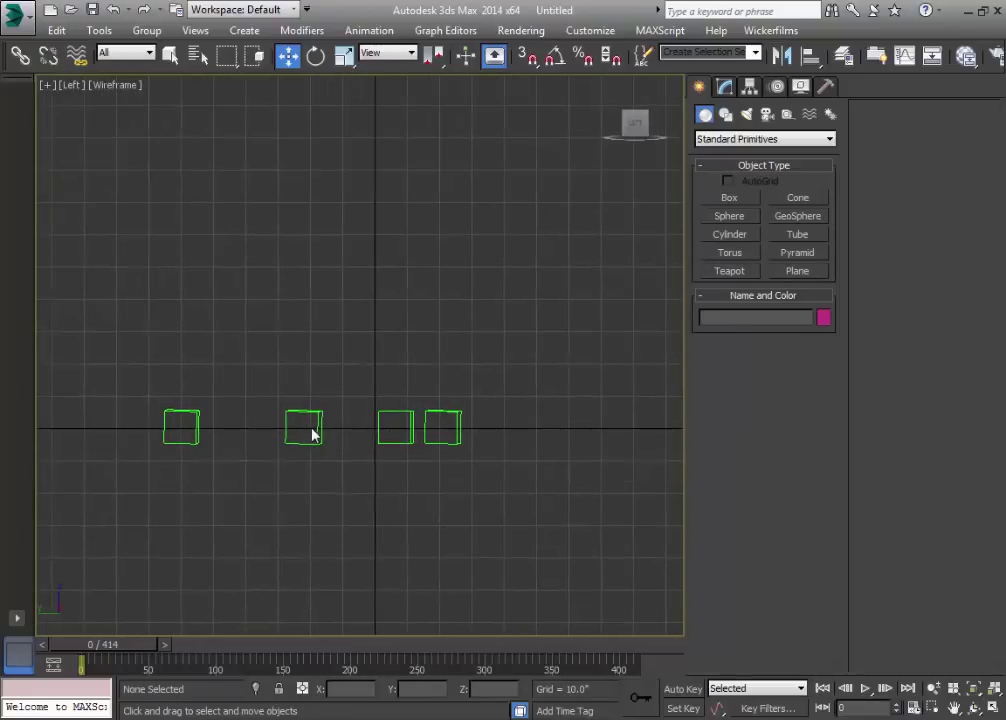
Restore the four-view layout and set the Perspective viewport's background to use files with Animate Background enabled
{"action": "left_click_drag", "start_coordinate": [433, 320], "coordinate": [433, 379]}
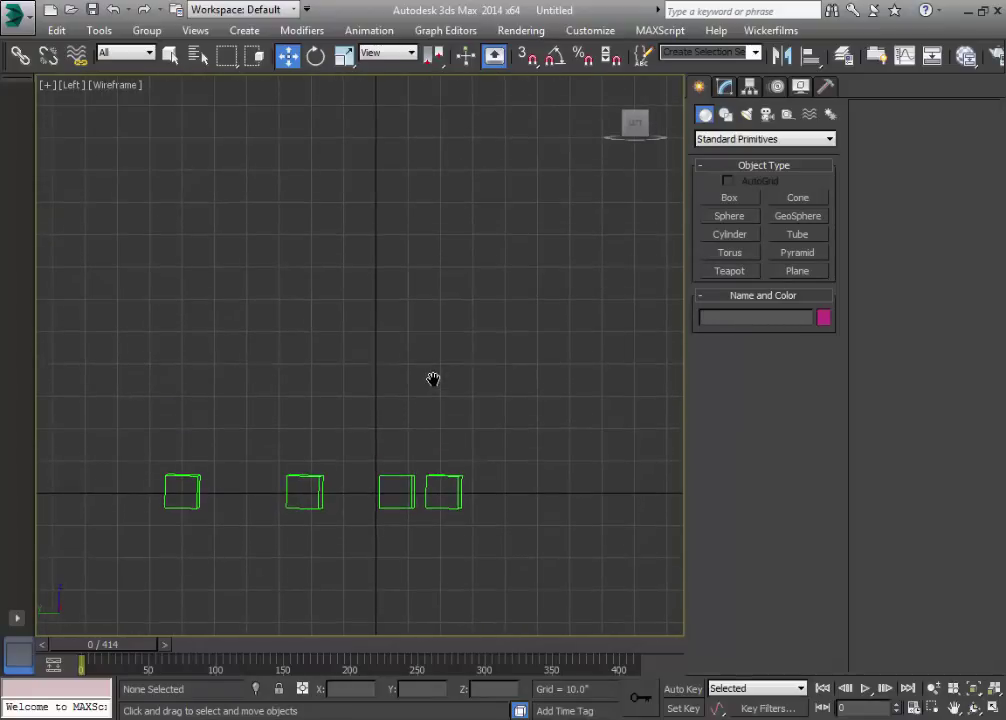
{"action": "key", "text": "alt+w"}
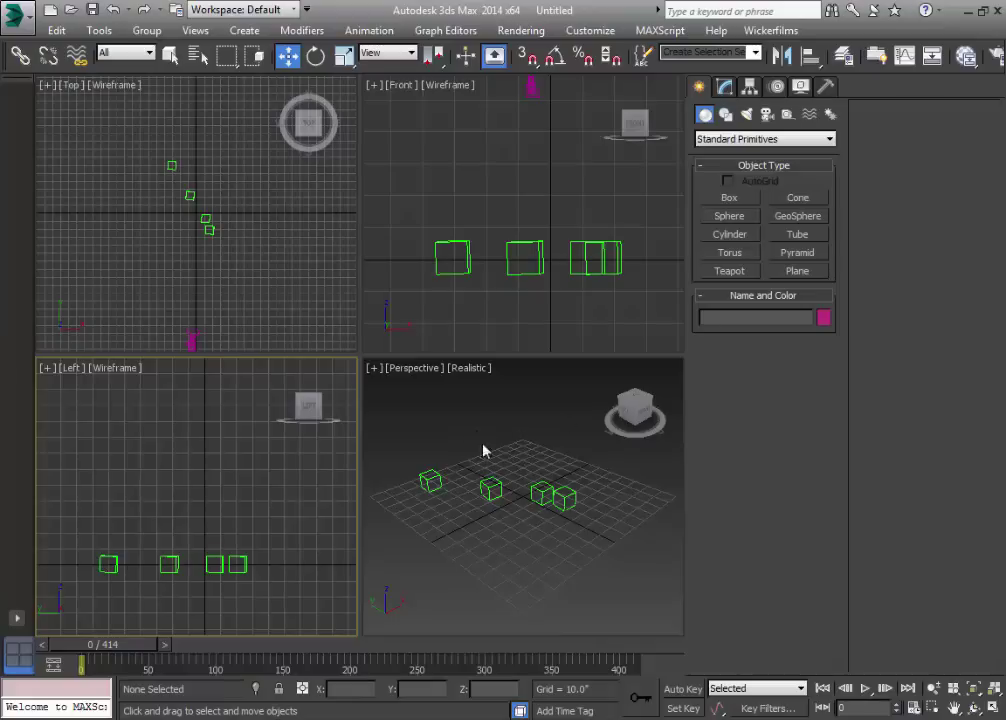
{"action": "left_click", "coordinate": [441, 408]}
{"action": "left_click", "coordinate": [373, 369]}
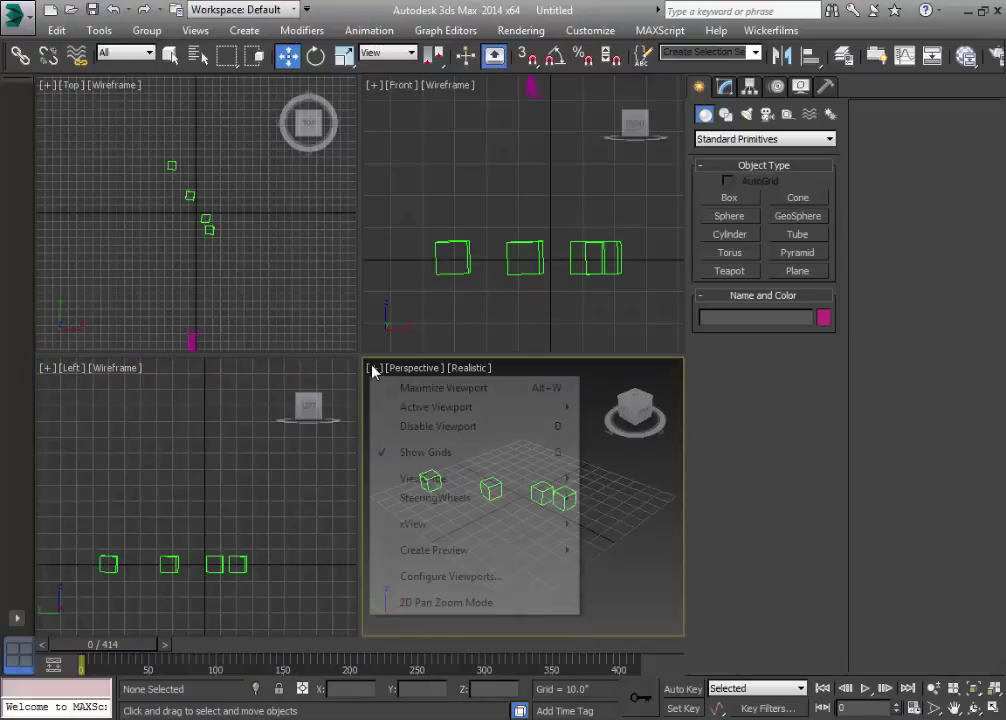
{"action": "left_click", "coordinate": [482, 580]}
{"action": "left_click", "coordinate": [511, 179]}
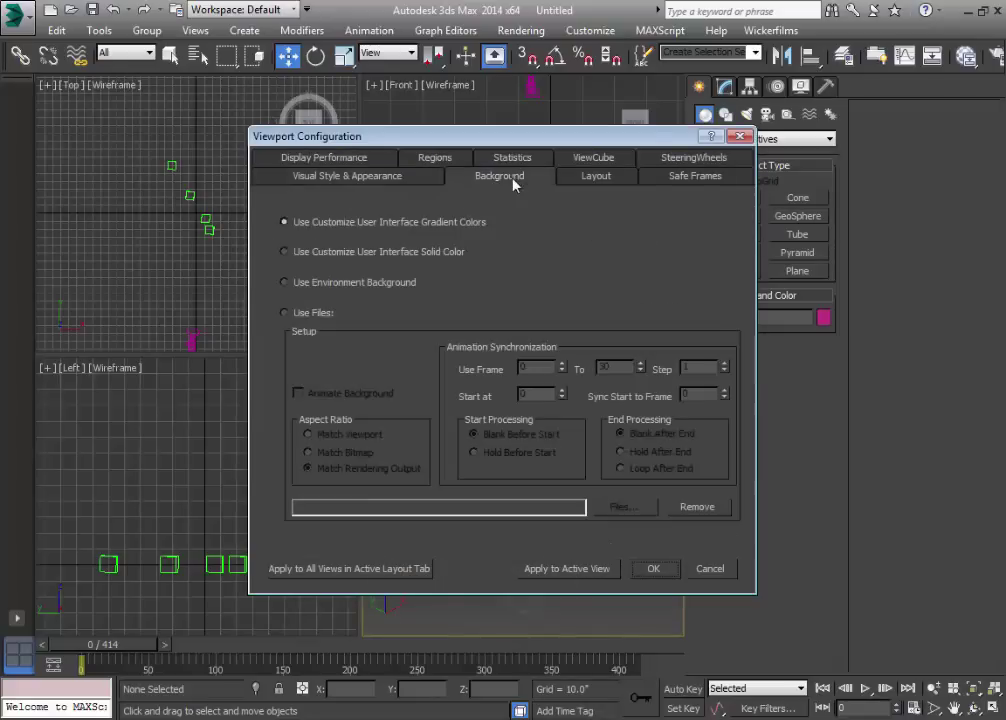
{"action": "left_click", "coordinate": [303, 314]}
{"action": "left_click", "coordinate": [297, 393]}
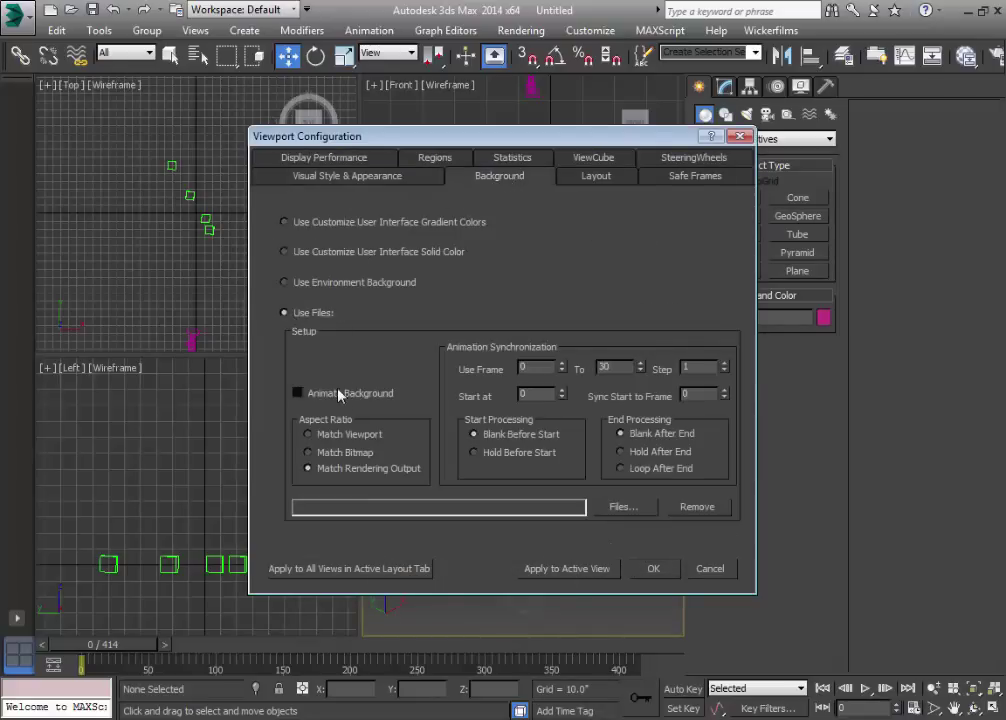
Choose stool_00000.jpg from the Desktop's 02. ae3d_export\sequence folder as the viewport background image
{"action": "left_click", "coordinate": [627, 510]}
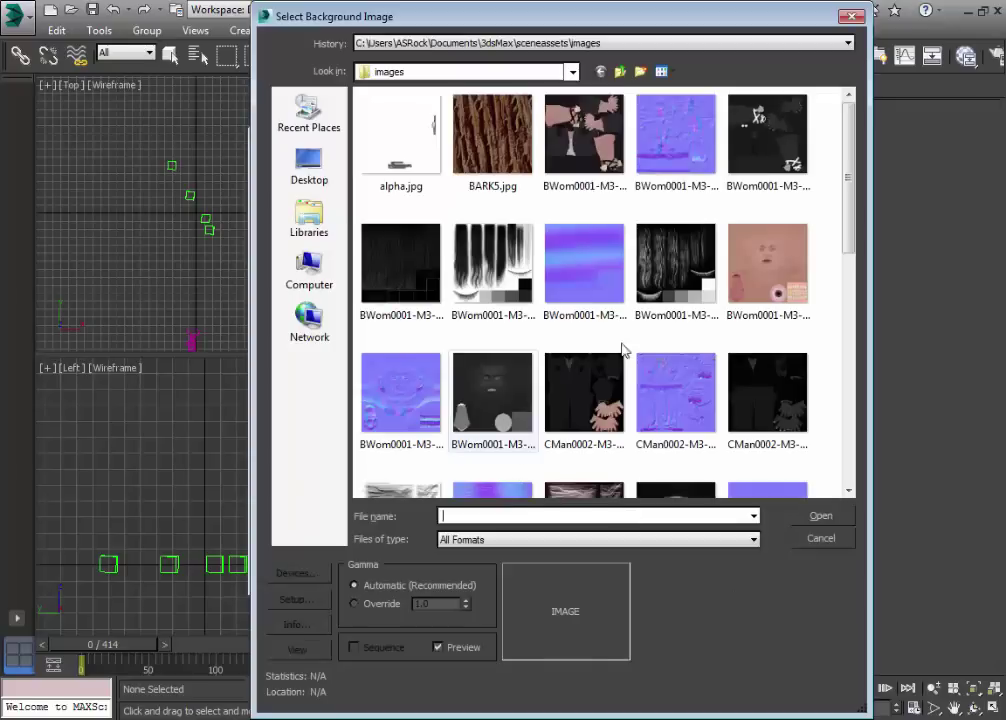
{"action": "left_click", "coordinate": [313, 172]}
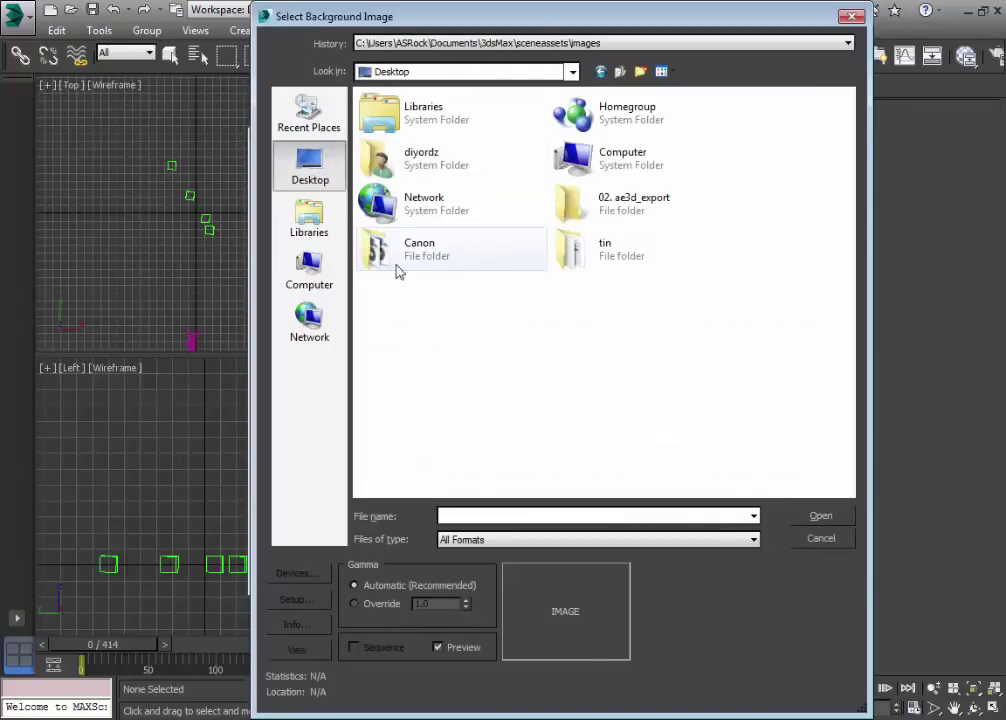
{"action": "left_click", "coordinate": [627, 208]}
{"action": "double_click", "coordinate": [627, 205]}
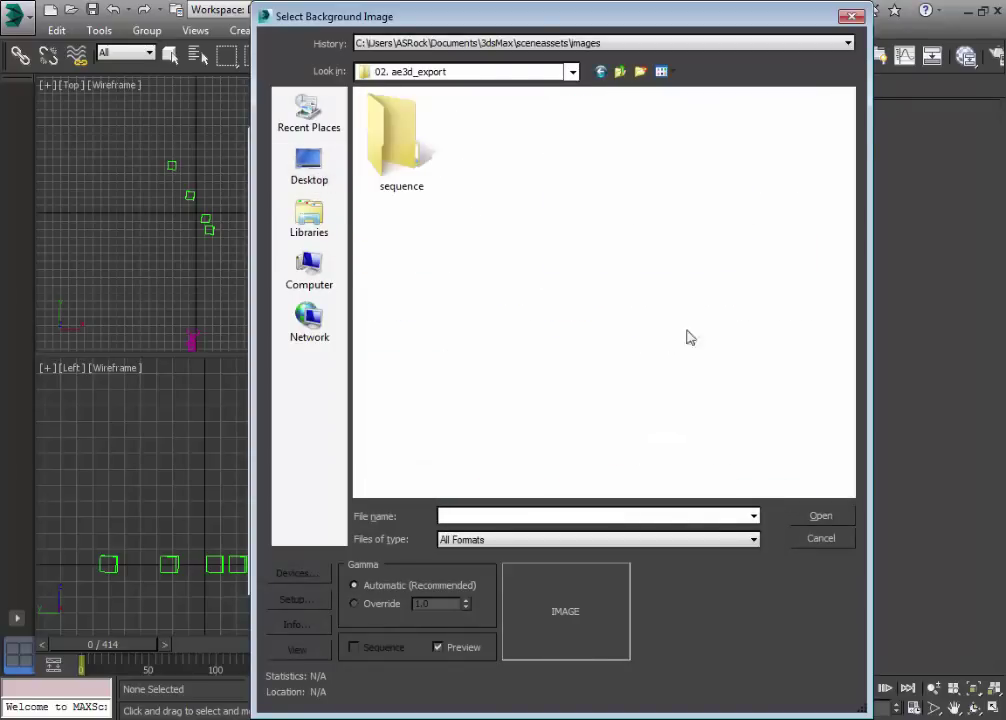
{"action": "left_click", "coordinate": [435, 155]}
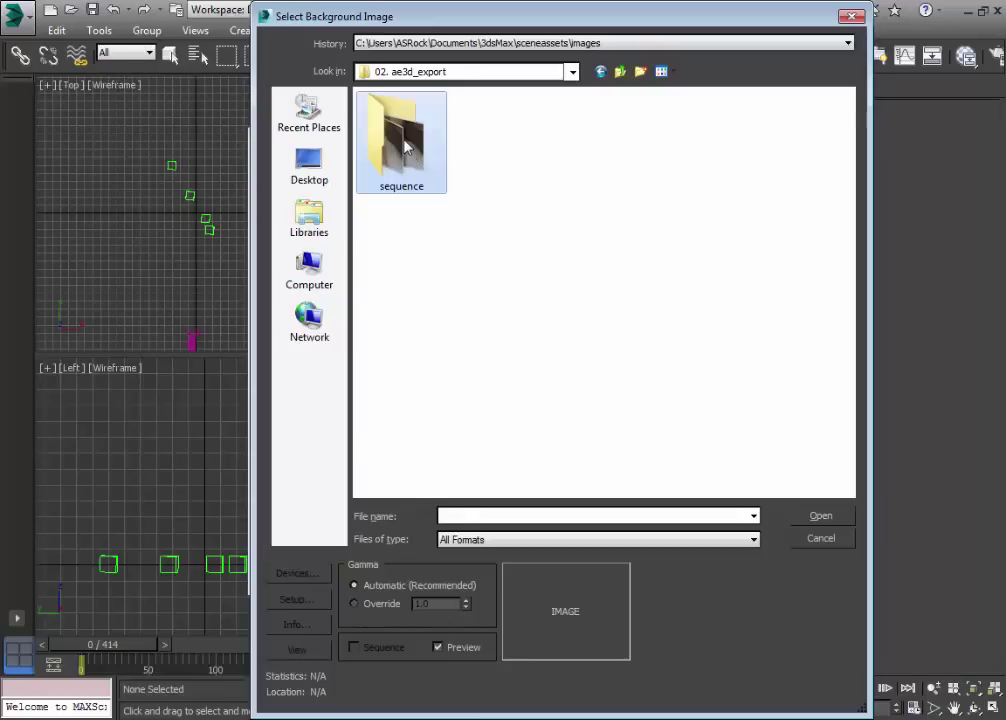
{"action": "double_click", "coordinate": [427, 186]}
{"action": "left_click", "coordinate": [396, 172]}
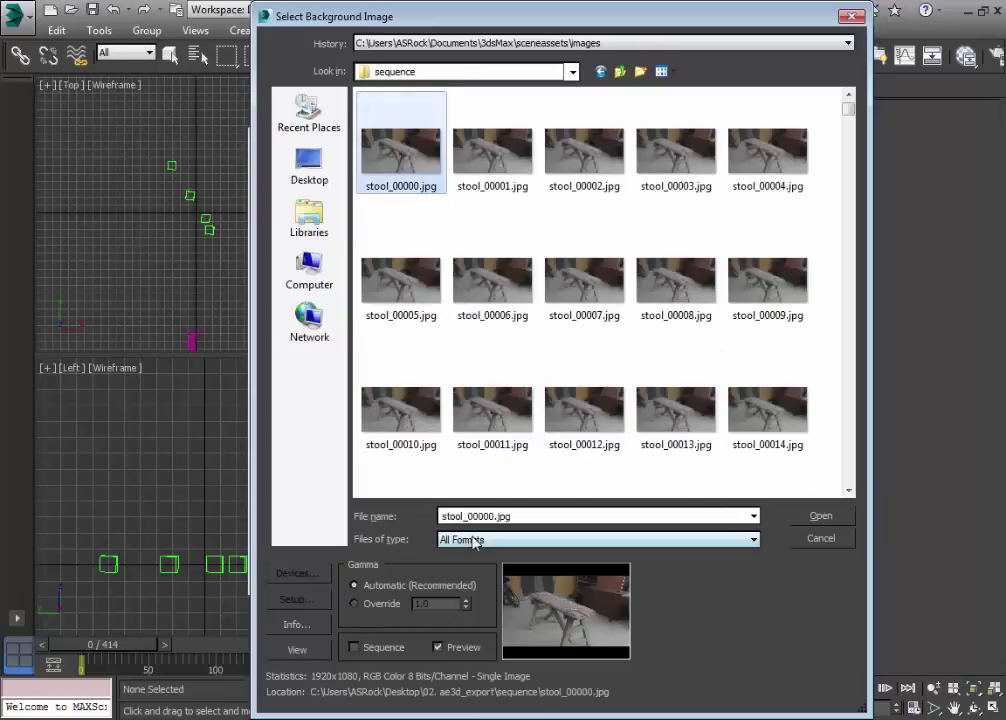
Load the stool images as a sequence with the default frame list options and apply the animated background to the viewport
{"action": "left_click", "coordinate": [812, 518]}
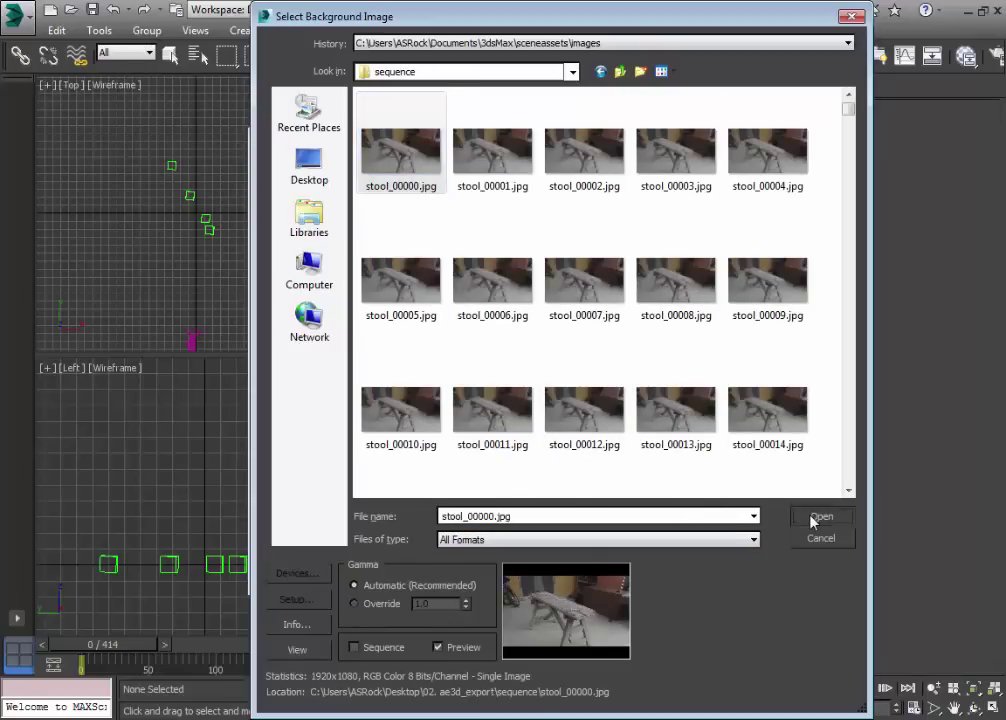
{"action": "left_click", "coordinate": [377, 650]}
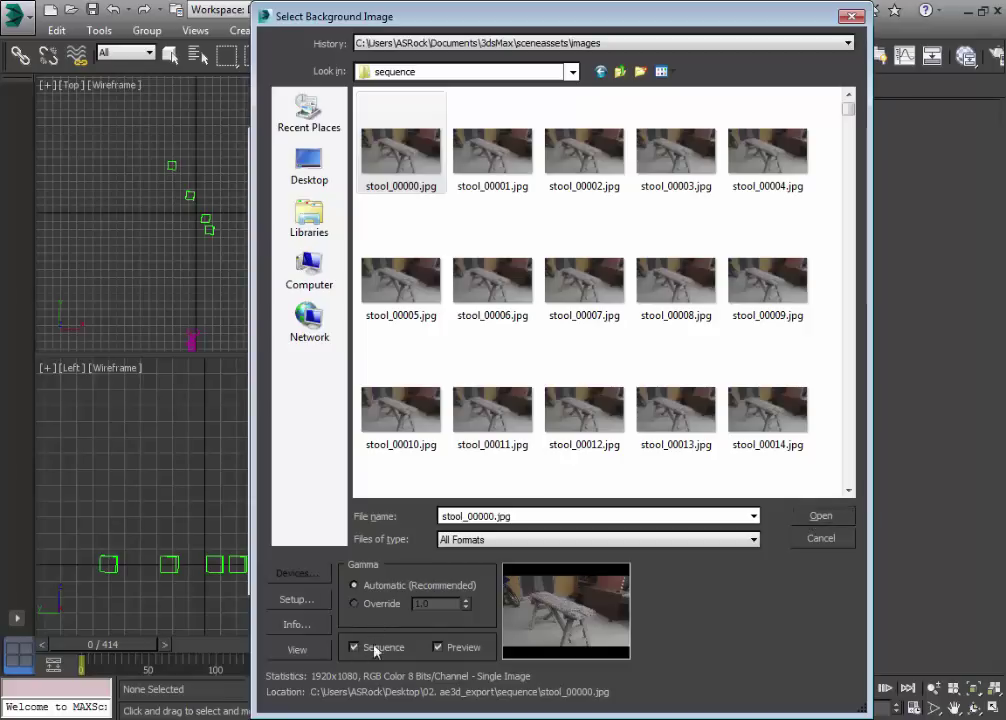
{"action": "left_click", "coordinate": [815, 515]}
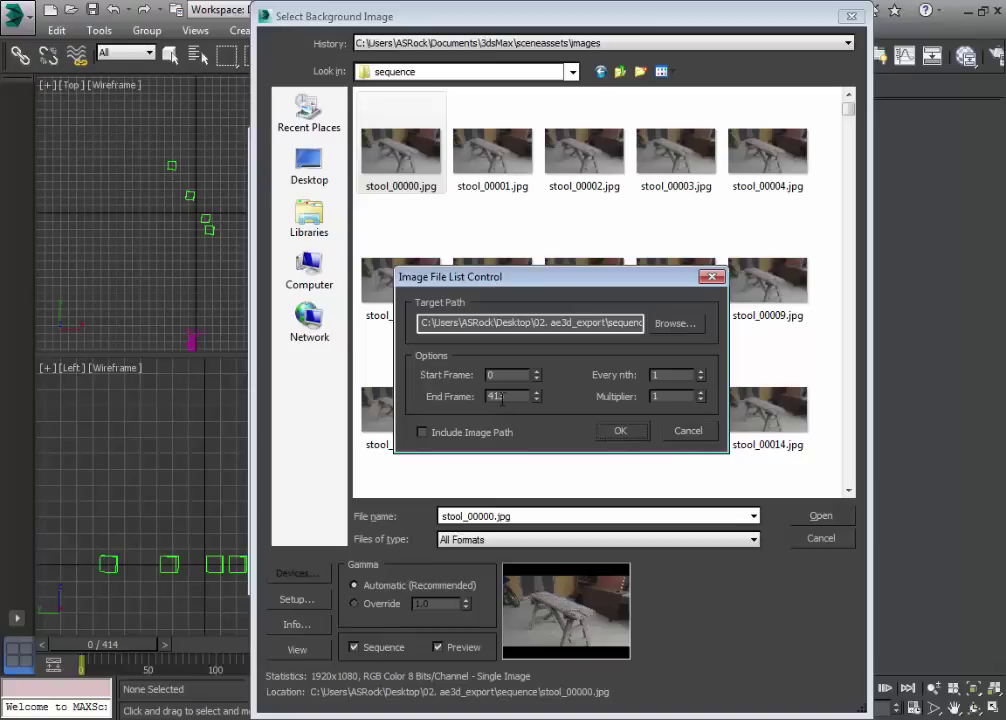
{"action": "left_click", "coordinate": [626, 432]}
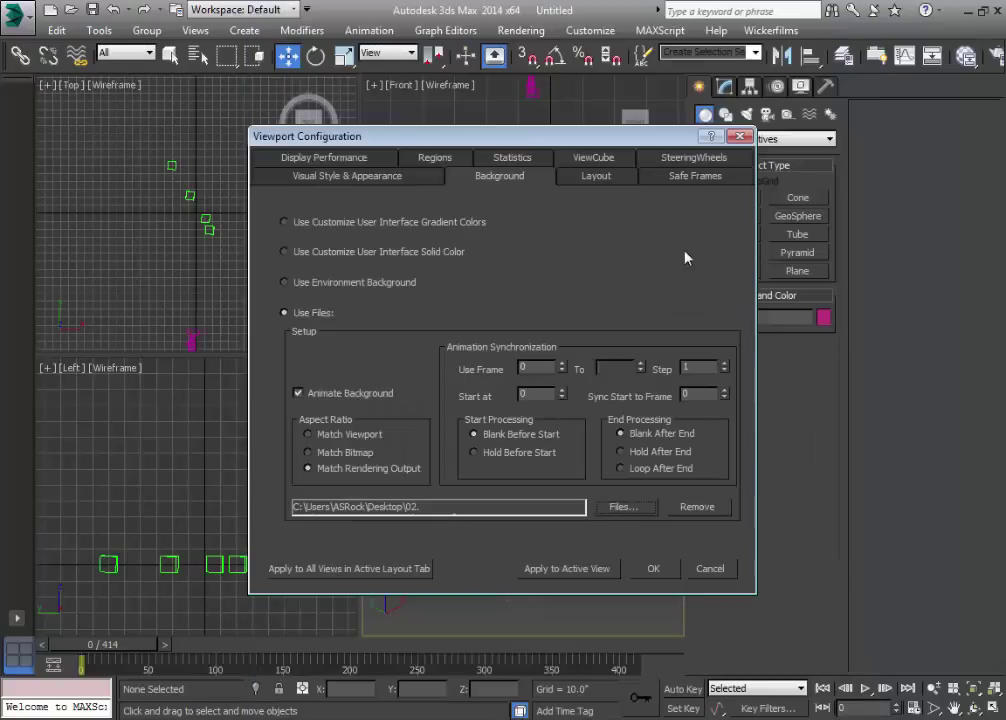
{"action": "left_click", "coordinate": [652, 569]}
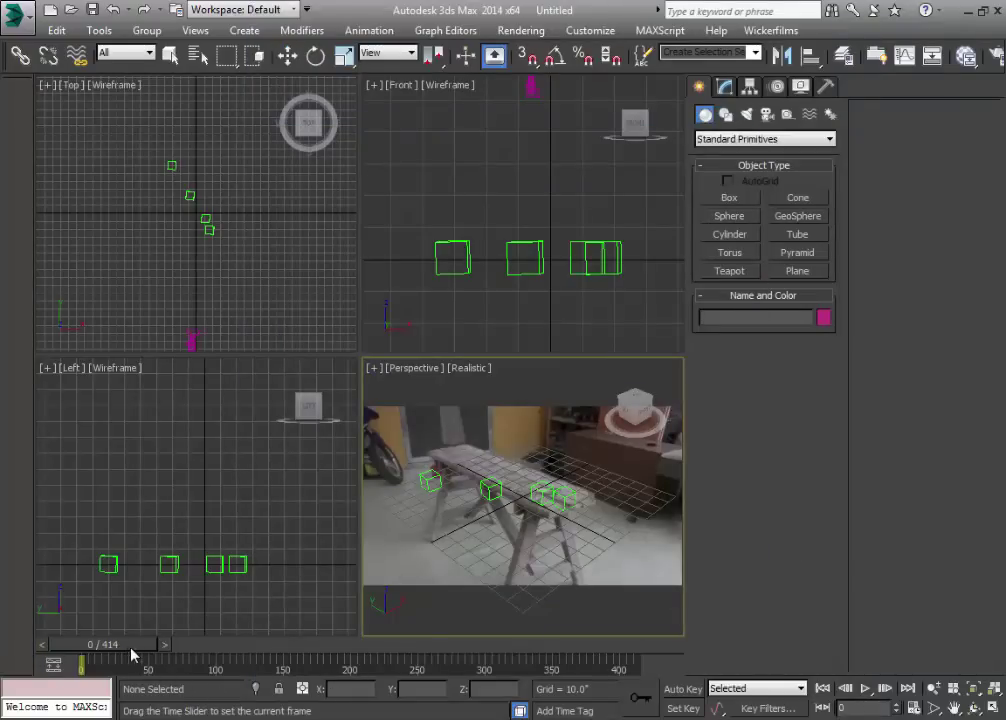
Show the Perspective viewport through the tracked camera, scrub the timeline to check the nulls against the footage, and return to frame 0
{"action": "left_click_drag", "start_coordinate": [130, 651], "coordinate": [287, 651]}
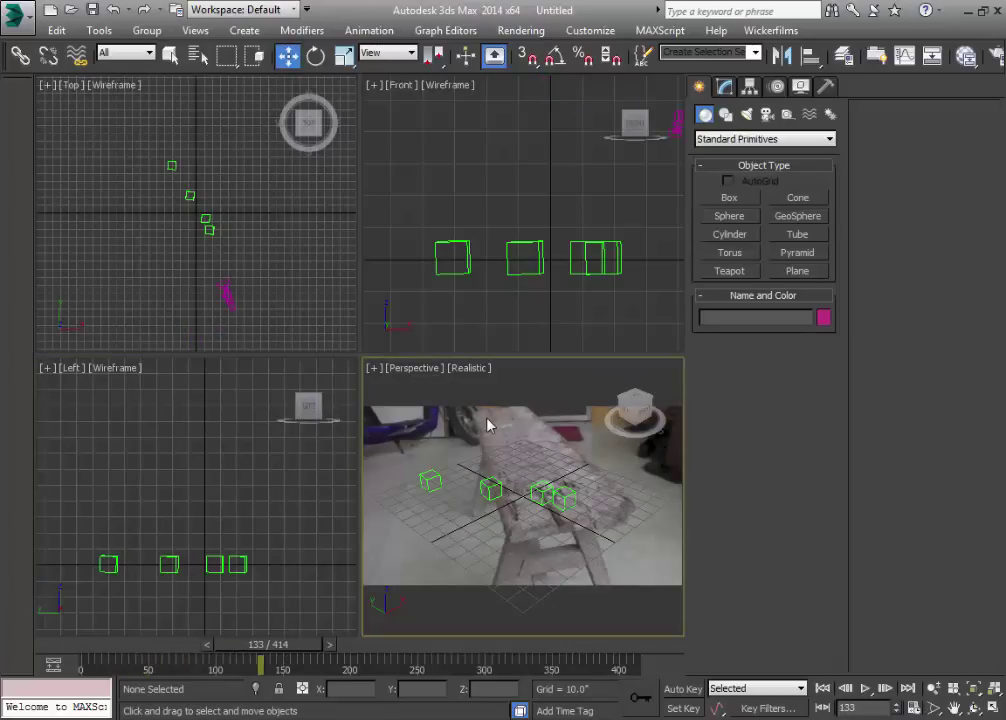
{"action": "key", "text": "c"}
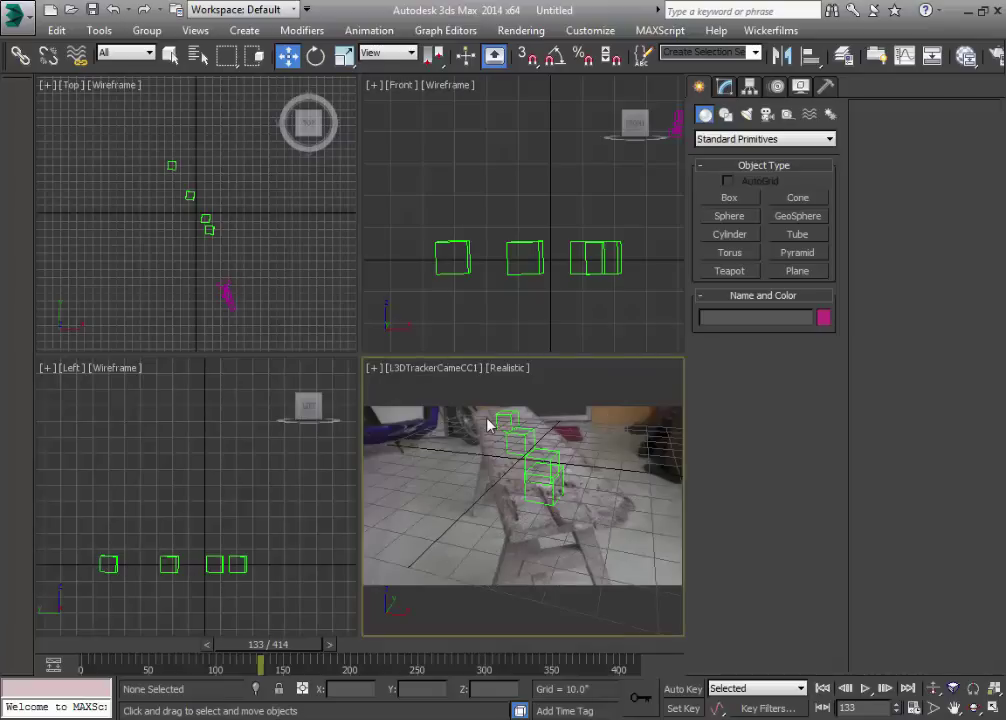
{"action": "left_click_drag", "start_coordinate": [257, 655], "coordinate": [193, 650]}
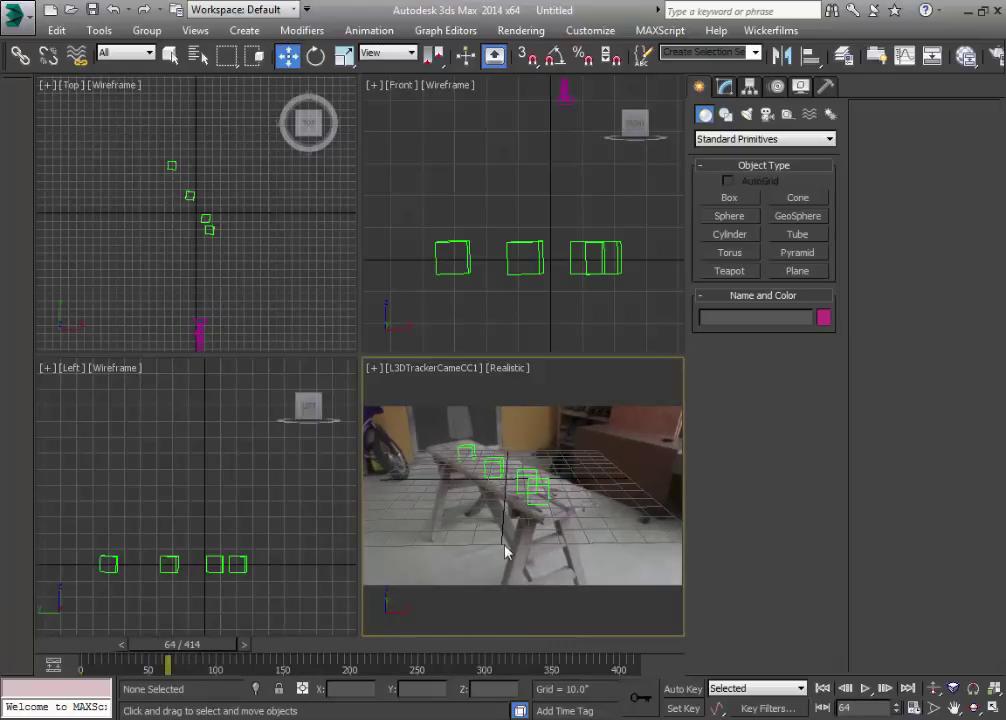
{"action": "left_click_drag", "start_coordinate": [190, 644], "coordinate": [43, 640]}
{"action": "key", "text": "w"}
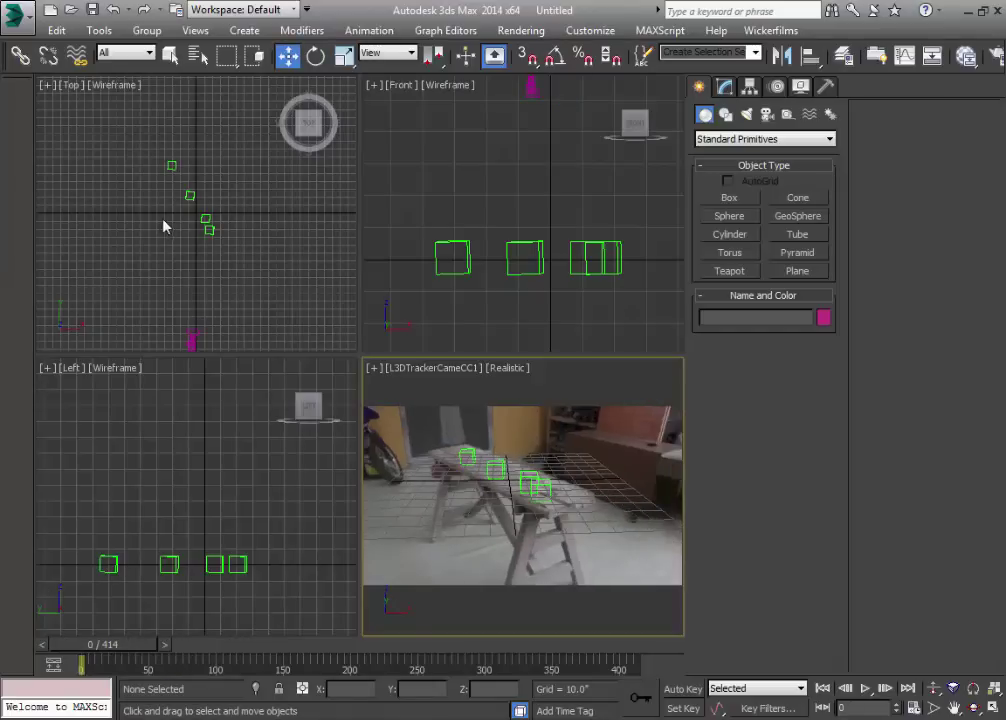
Rotate the camera and nulls group in the Top view to about -31.8° on Z so the grid follows the stool's direction
{"action": "left_click", "coordinate": [190, 205]}
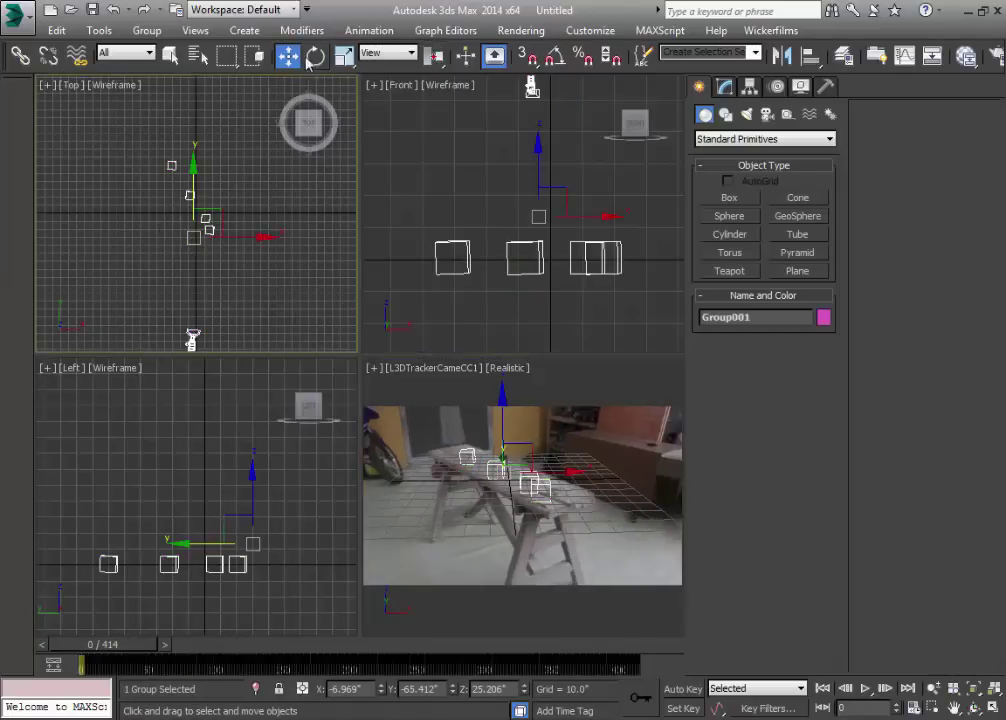
{"action": "key", "text": "e"}
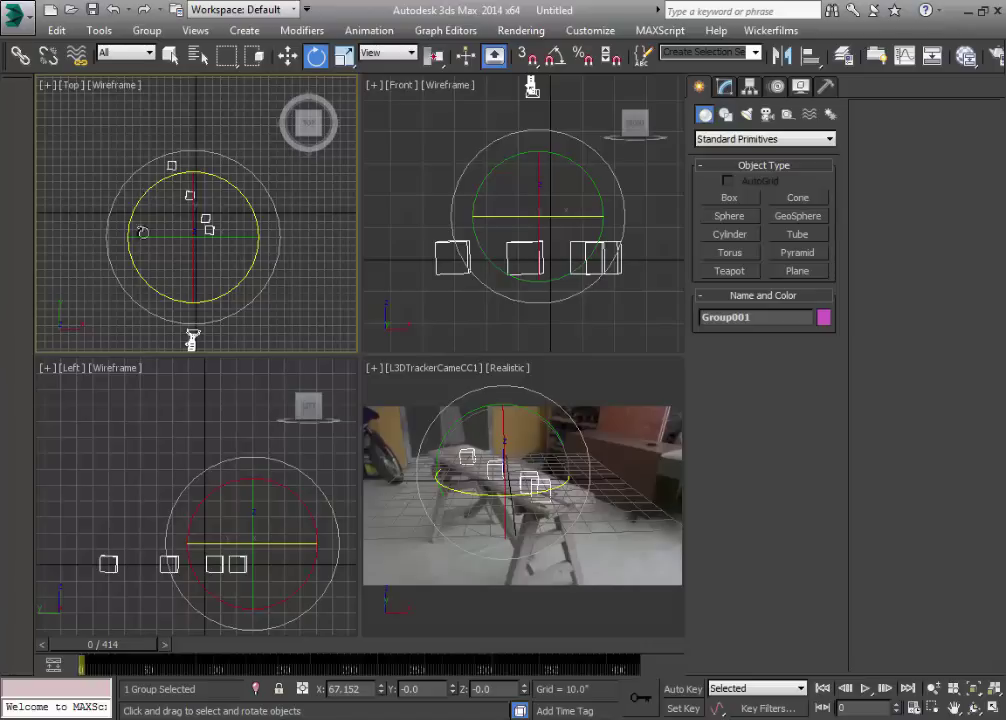
{"action": "left_click_drag", "start_coordinate": [95, 645], "coordinate": [45, 652]}
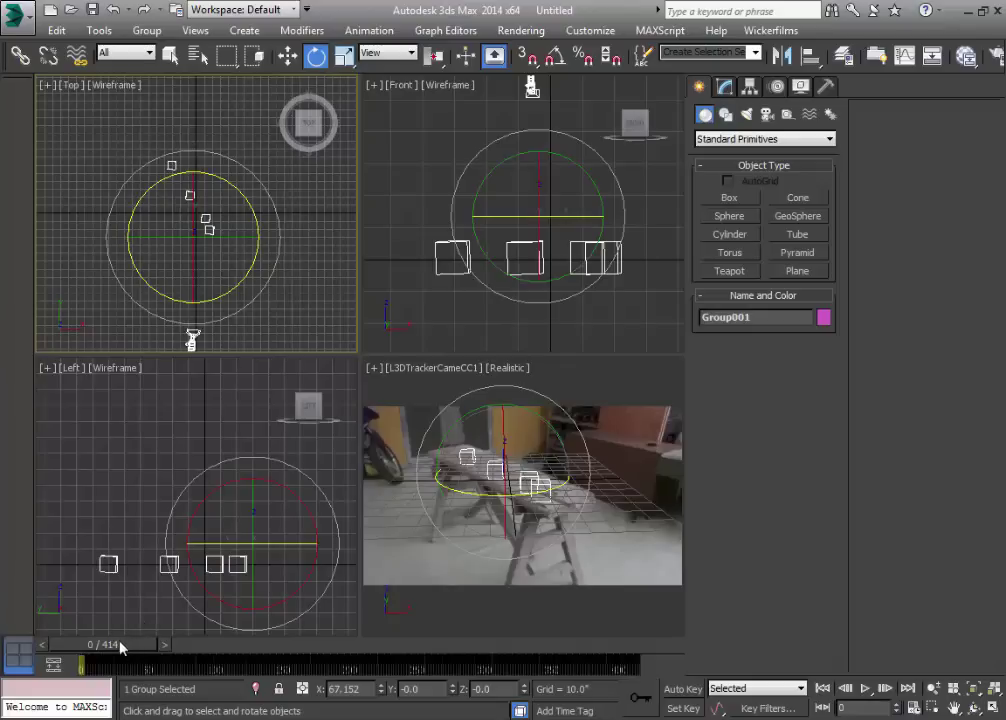
{"action": "left_click_drag", "start_coordinate": [120, 648], "coordinate": [283, 645]}
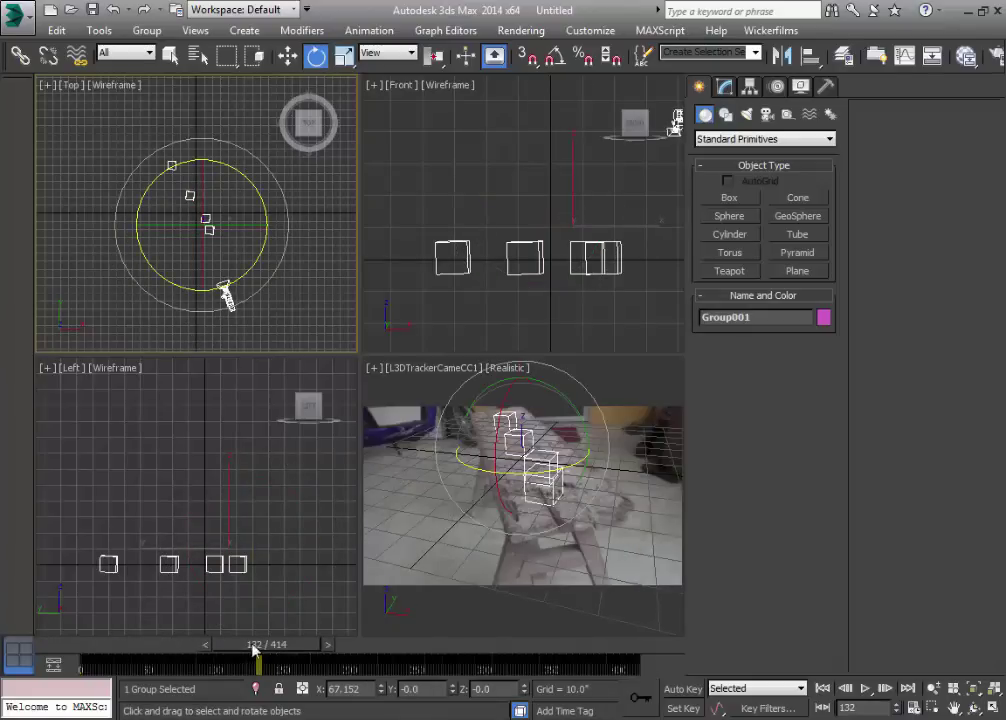
{"action": "left_click", "coordinate": [140, 190]}
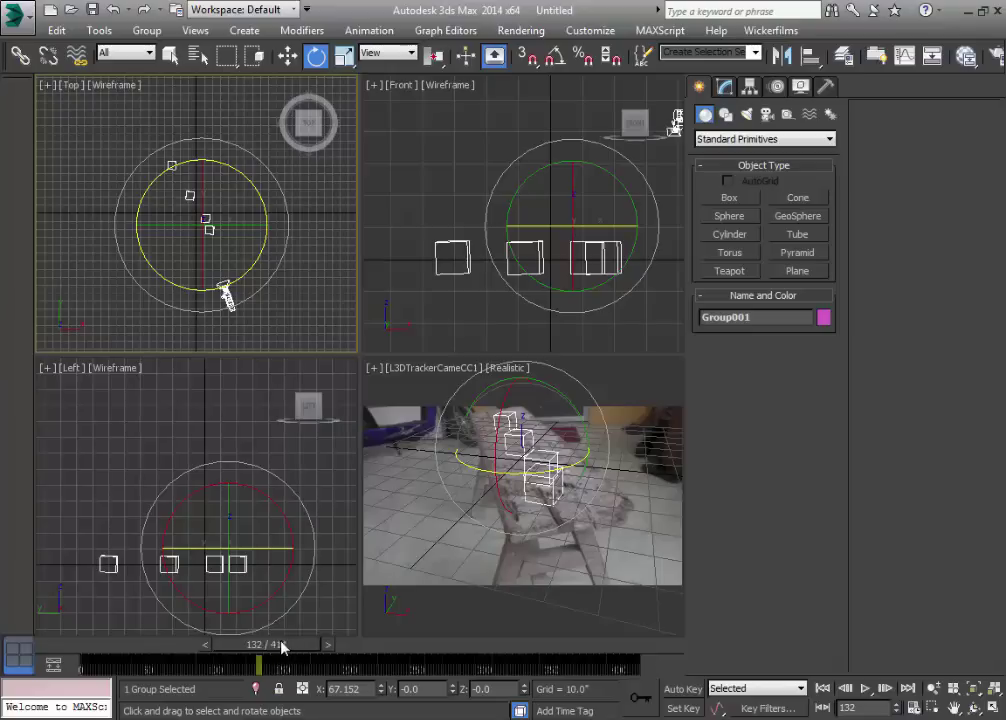
{"action": "left_click_drag", "start_coordinate": [283, 645], "coordinate": [18, 640]}
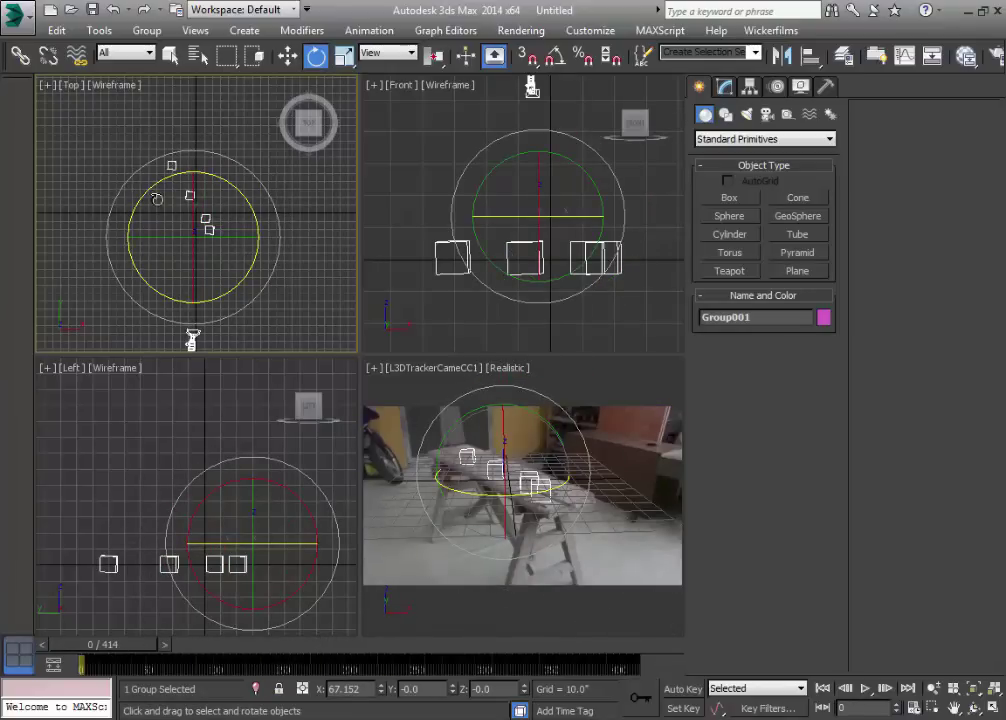
{"action": "left_click_drag", "start_coordinate": [148, 192], "coordinate": [209, 179]}
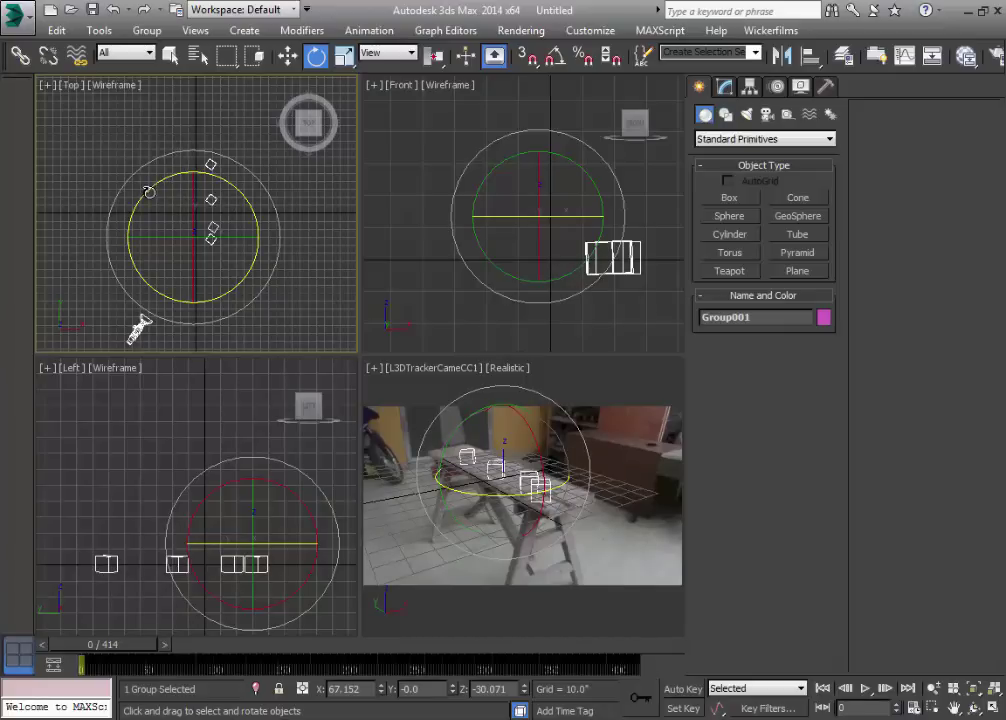
{"action": "left_click_drag", "start_coordinate": [148, 191], "coordinate": [153, 191]}
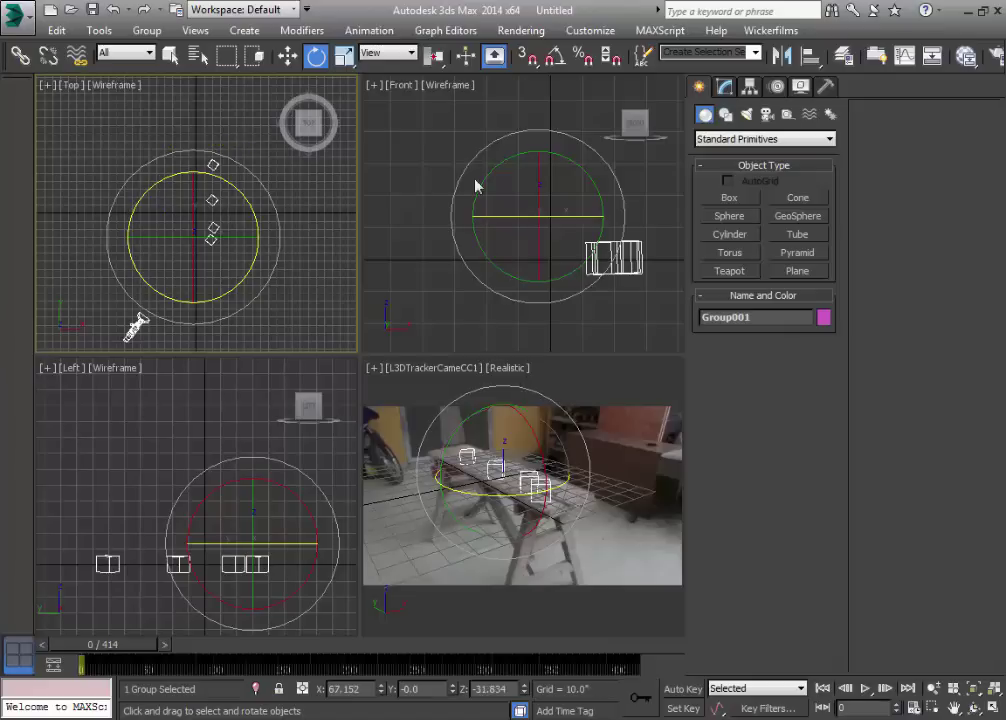
Move the group along X to about -45.9 inches to center the nulls on the grid axis, and scrub the timeline to check
{"action": "left_click", "coordinate": [287, 56]}
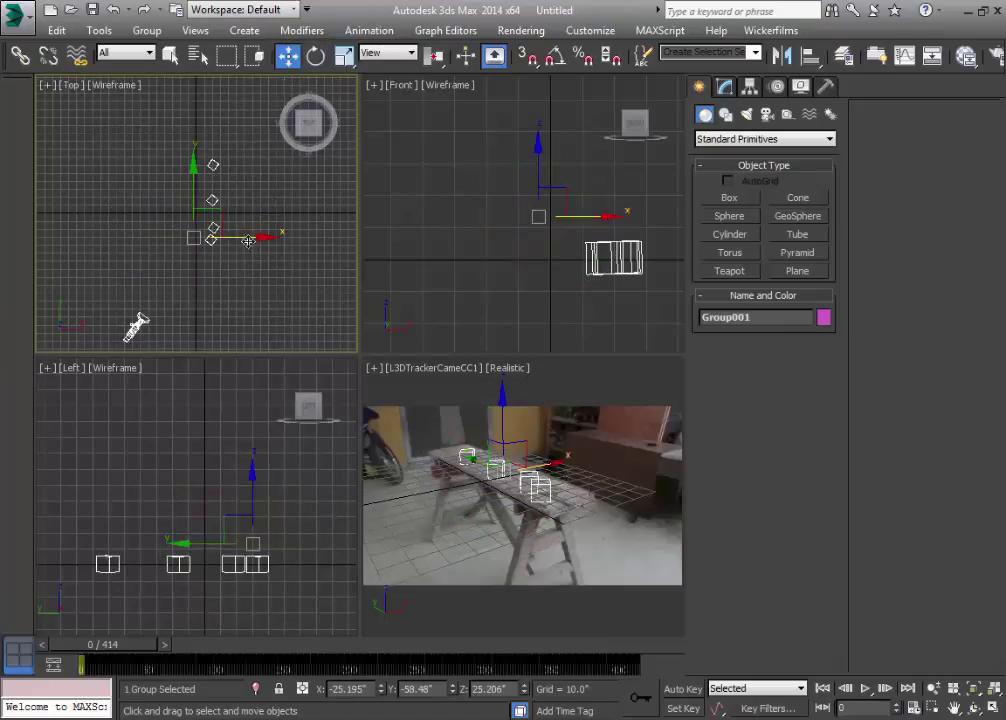
{"action": "left_click_drag", "start_coordinate": [270, 238], "coordinate": [250, 239]}
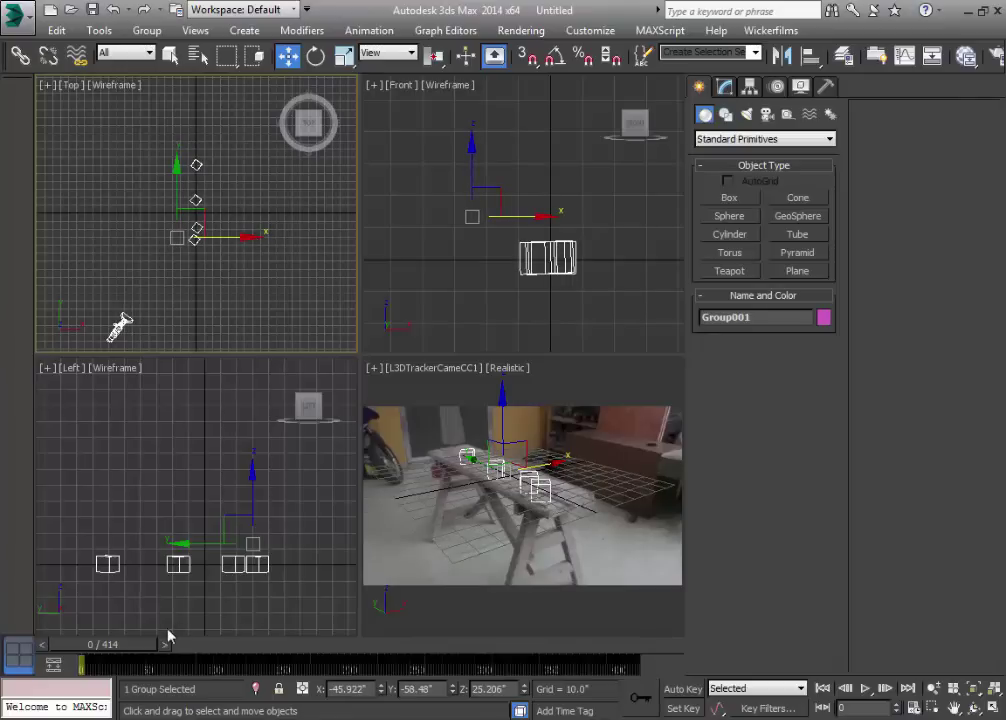
{"action": "left_click_drag", "start_coordinate": [168, 635], "coordinate": [330, 648]}
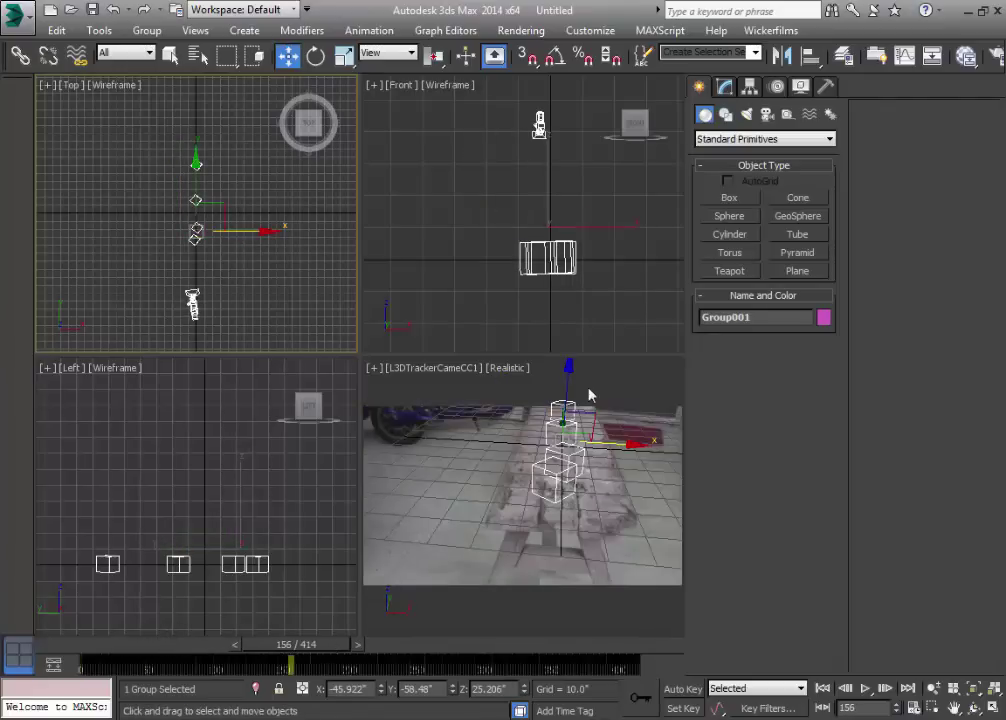
{"action": "left_click_drag", "start_coordinate": [322, 654], "coordinate": [0, 624]}
{"action": "key", "text": "w"}
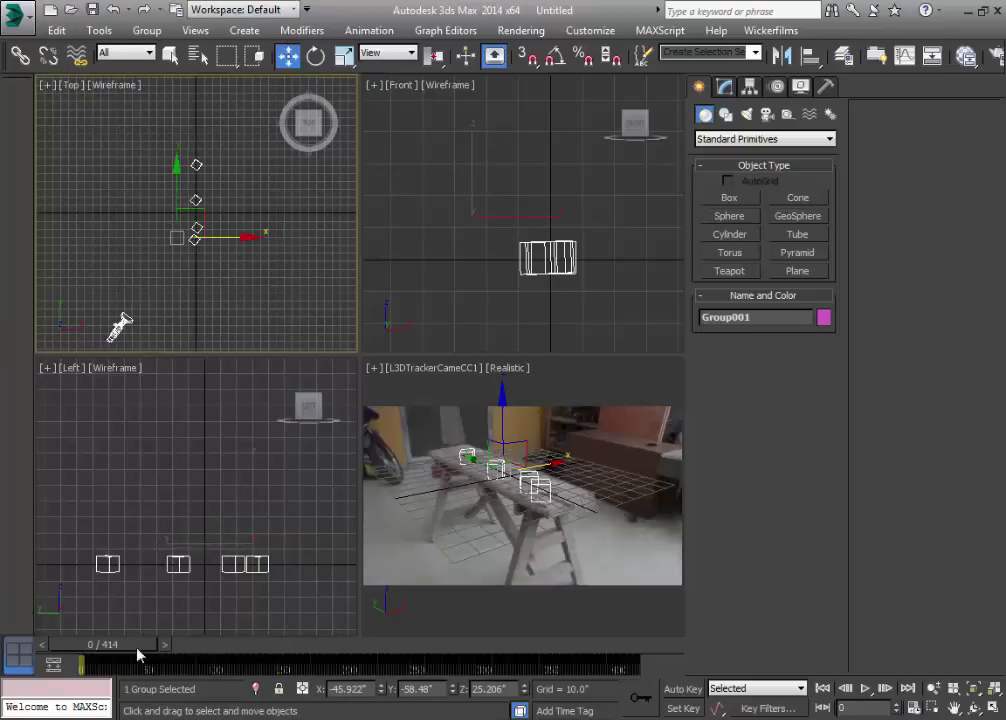
{"action": "left_click_drag", "start_coordinate": [139, 653], "coordinate": [11, 610]}
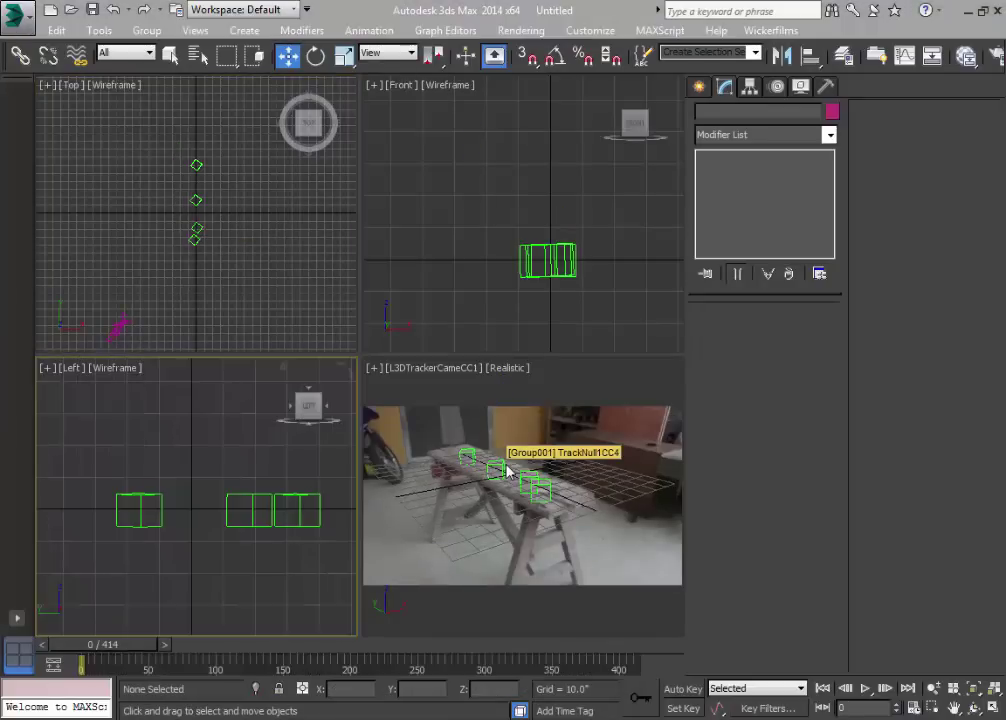
Create a plane about 214.2 inches long and 163.9 inches wide around the nulls in the Top view
{"action": "left_click", "coordinate": [699, 86]}
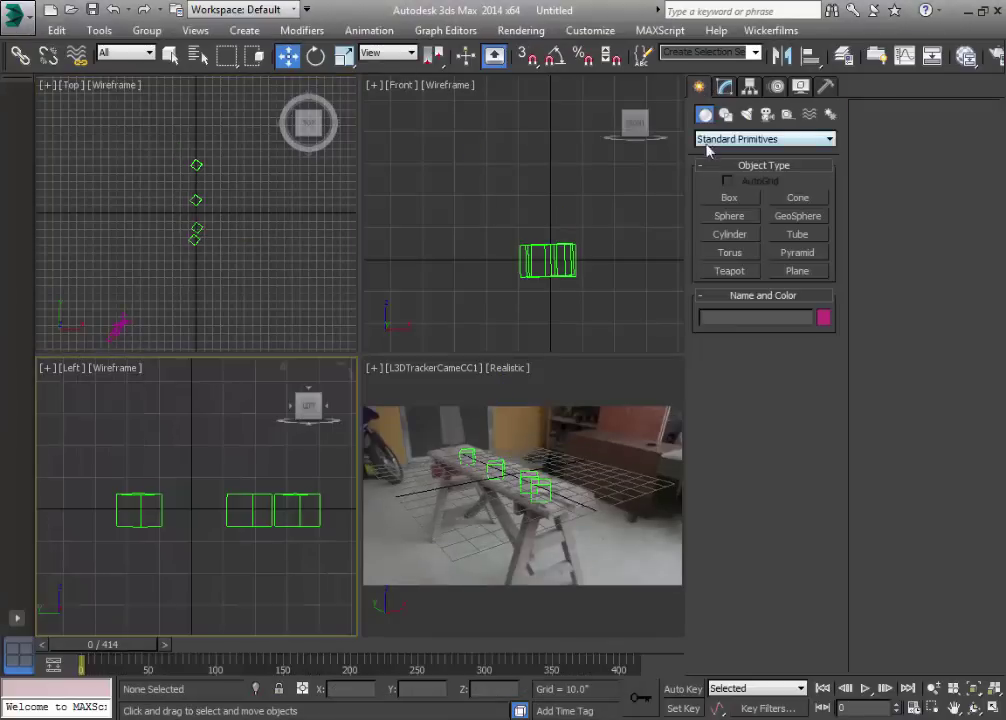
{"action": "left_click", "coordinate": [797, 272]}
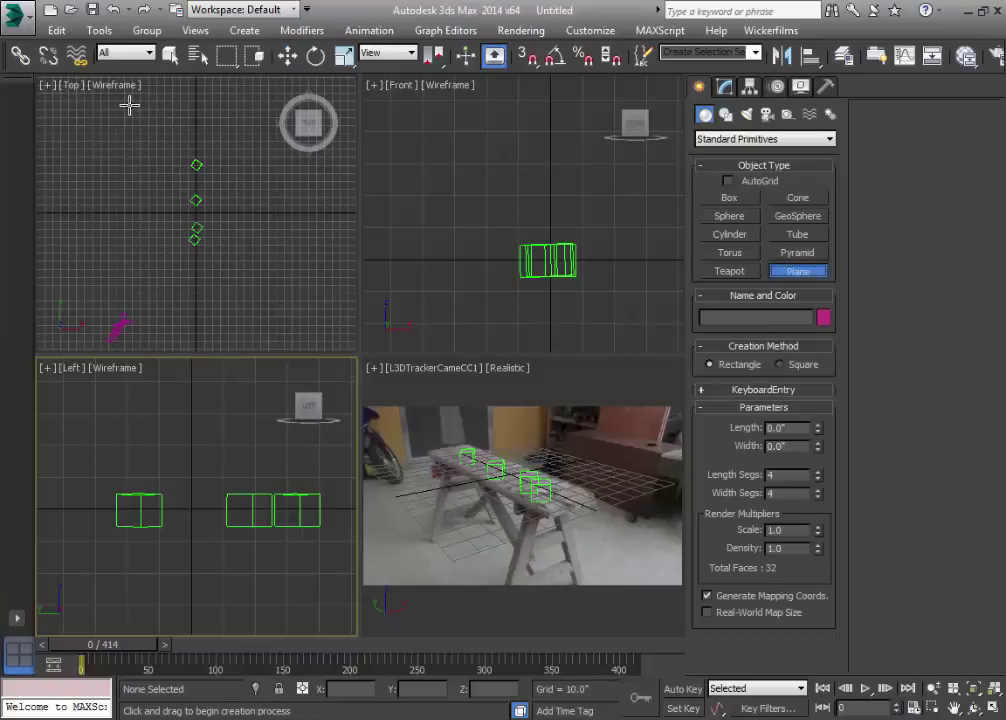
{"action": "left_click_drag", "start_coordinate": [129, 105], "coordinate": [257, 279]}
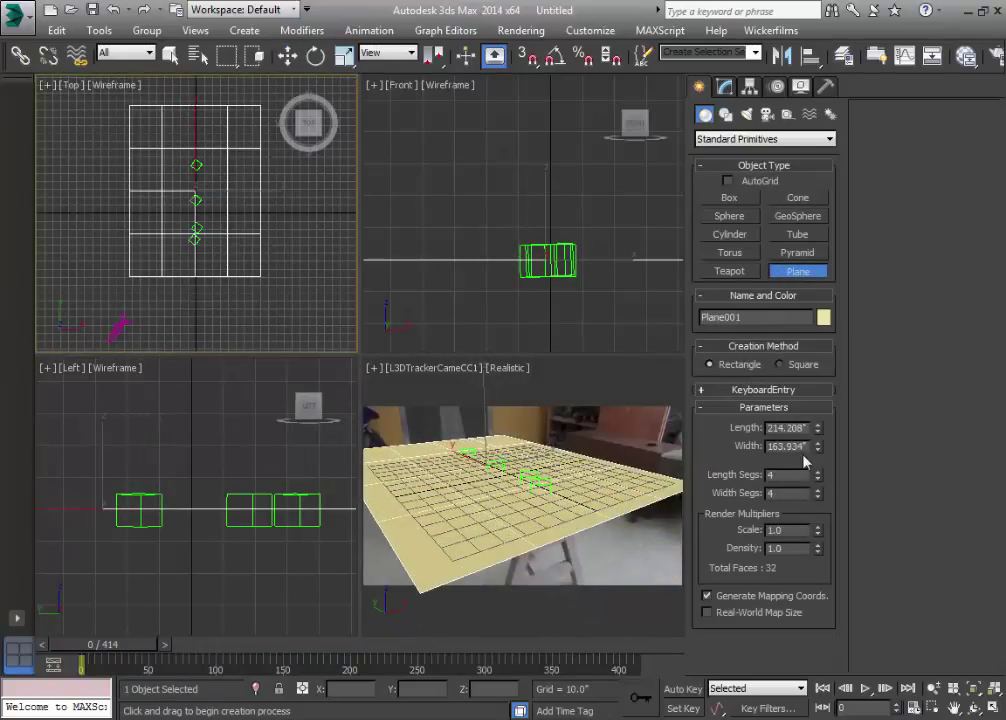
Reduce the plane's width to about 124.6 inches
{"action": "left_click", "coordinate": [725, 86]}
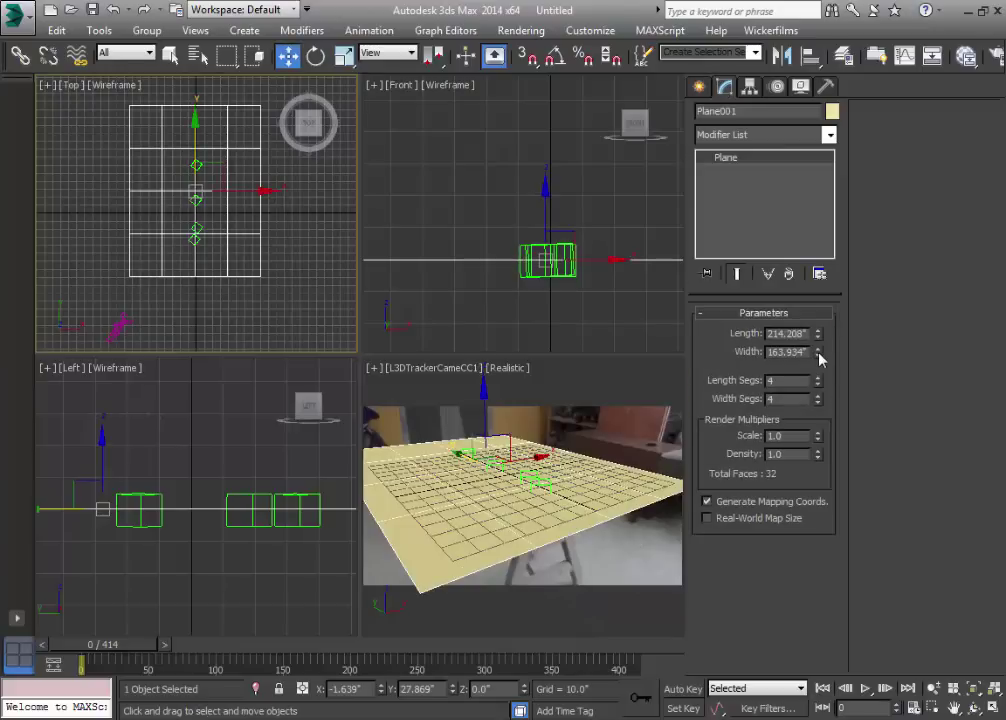
{"action": "mouse_move", "coordinate": [820, 358]}
{"action": "left_mouse_down"}
{"action": "mouse_move", "coordinate": [821, 392]}
{"action": "mouse_move", "coordinate": [821, 378]}
{"action": "left_mouse_up"}
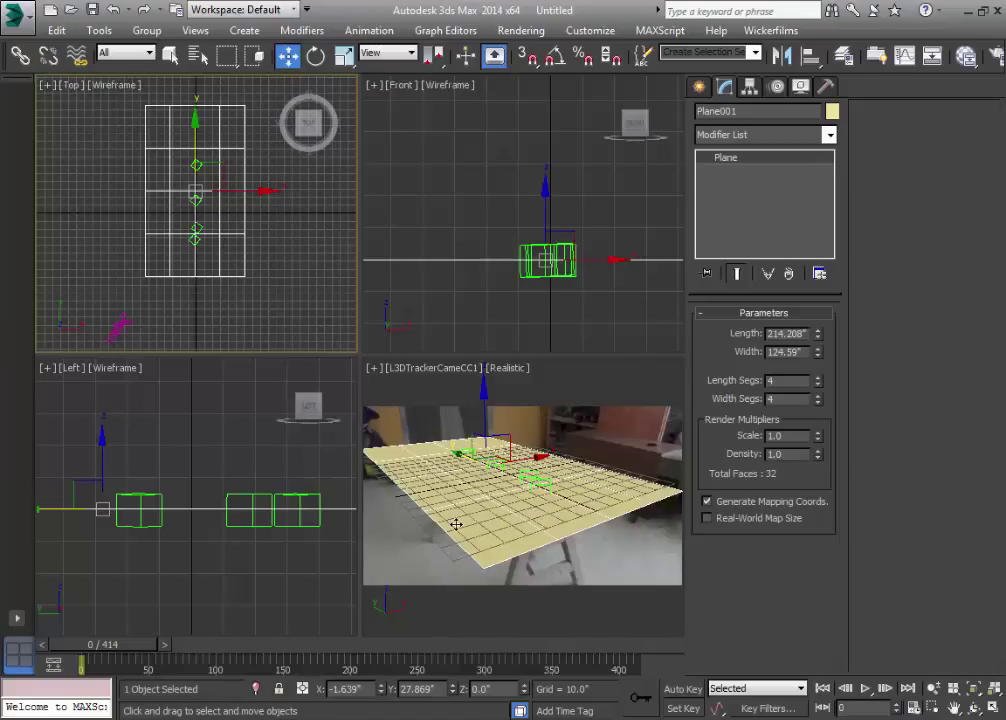
{"action": "left_click", "coordinate": [699, 88]}
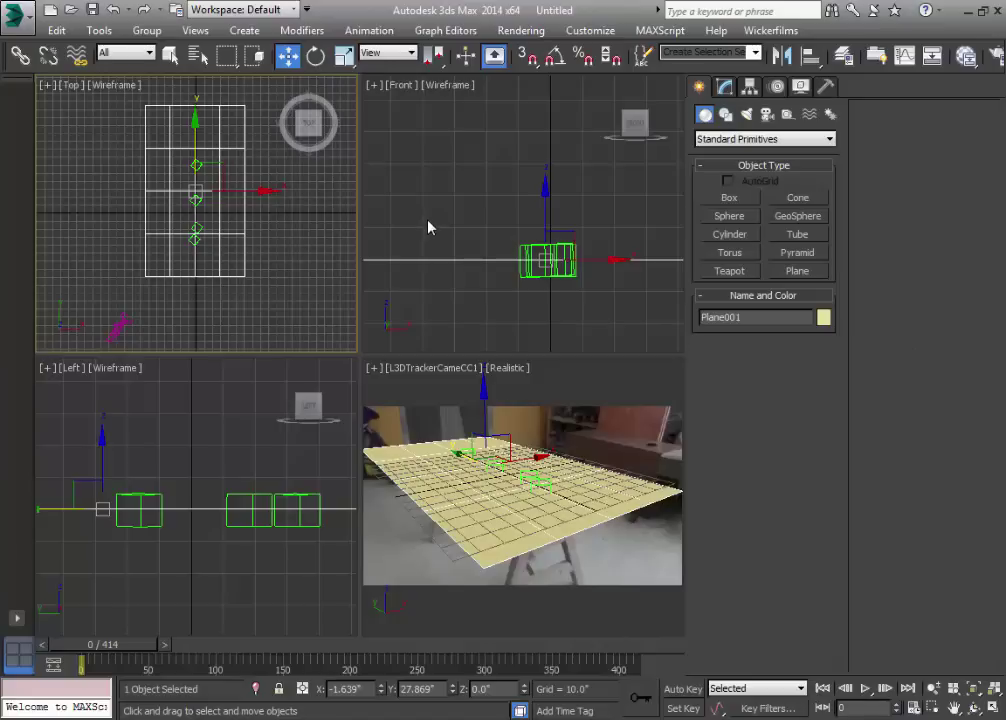
Examine in the Left view how the plane and the camera and nulls group sit relative to each other in height
{"action": "left_click", "coordinate": [191, 405]}
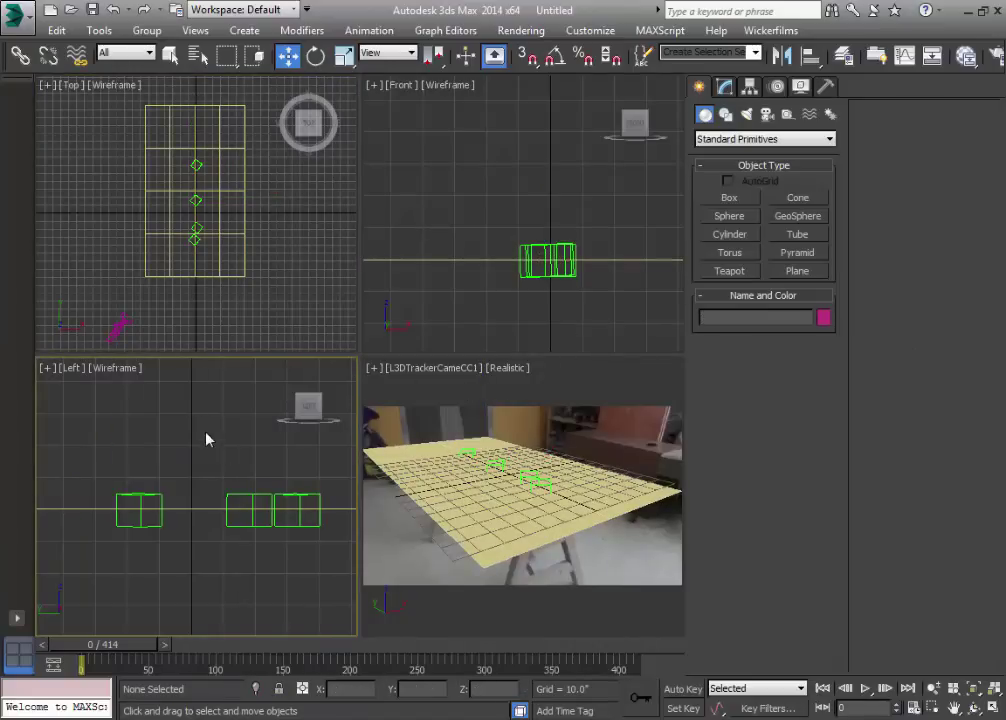
{"action": "left_click", "coordinate": [206, 510]}
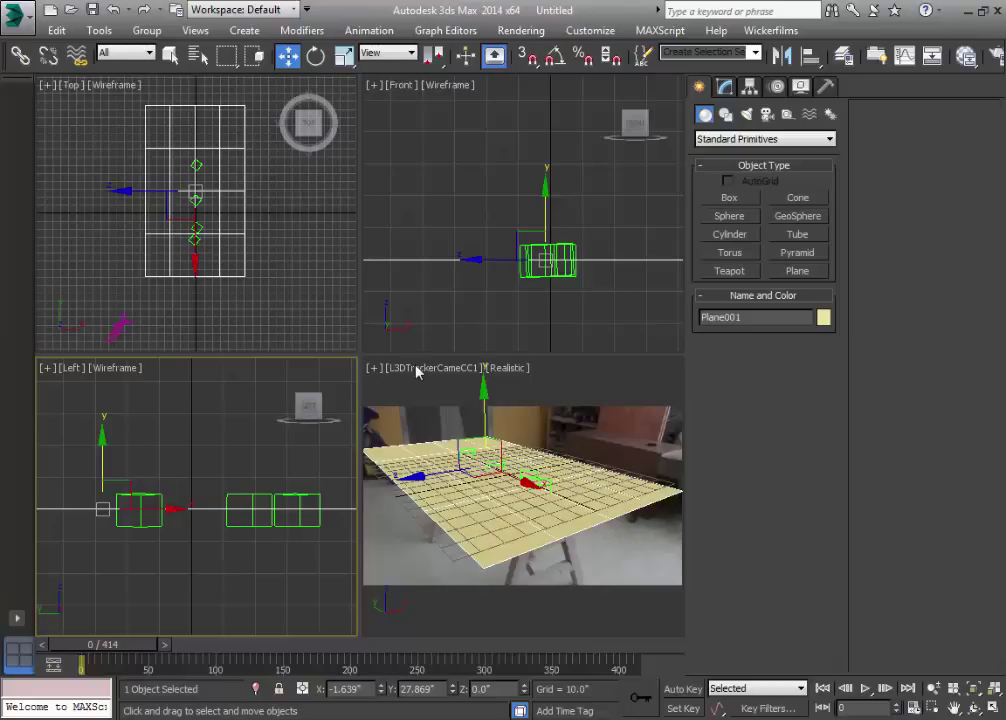
{"action": "left_click", "coordinate": [207, 552]}
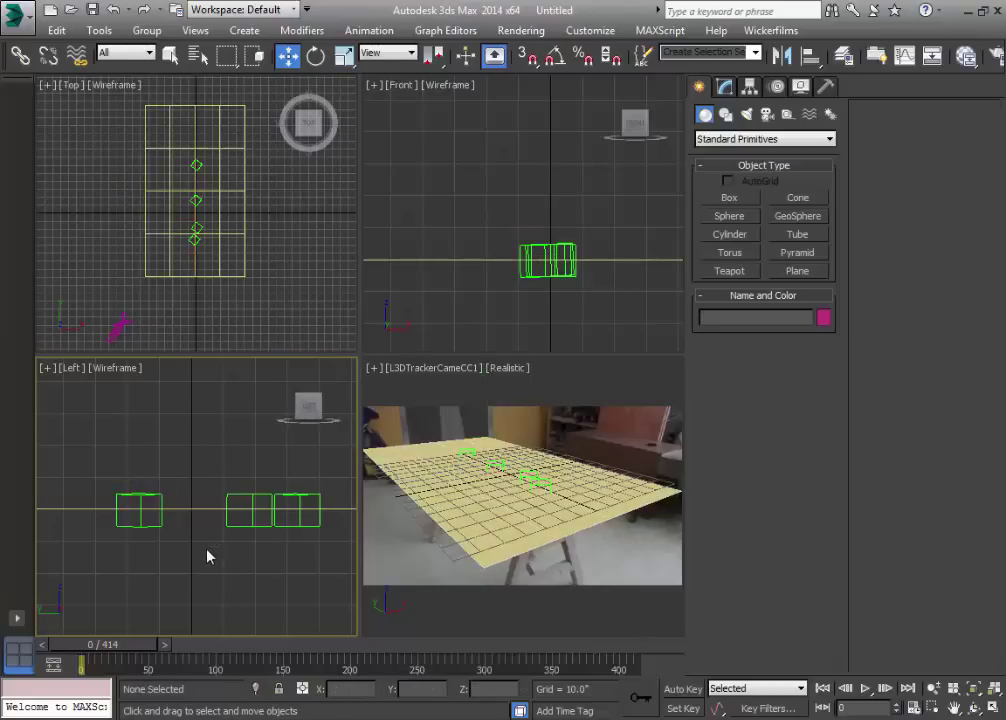
{"action": "left_click", "coordinate": [198, 476]}
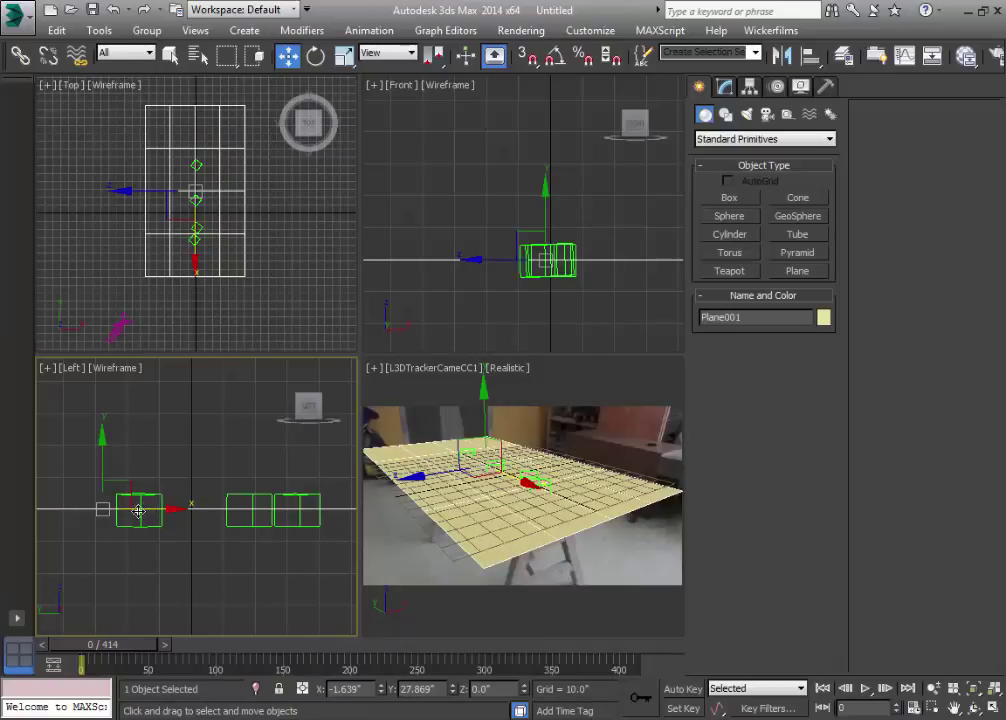
{"action": "left_click", "coordinate": [165, 590]}
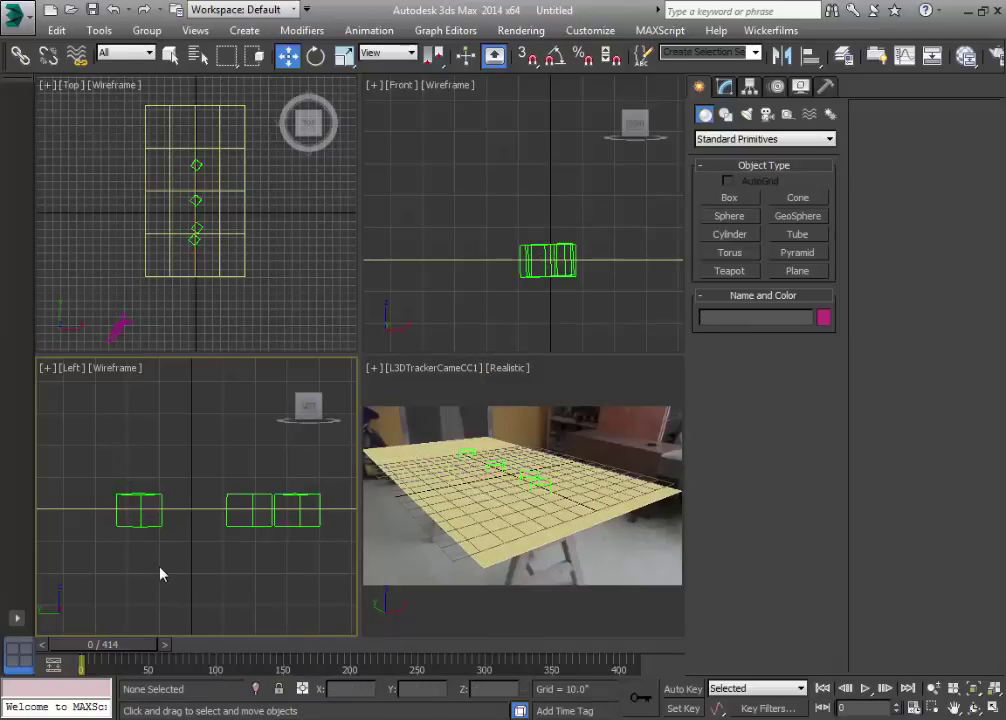
{"action": "left_click", "coordinate": [139, 496]}
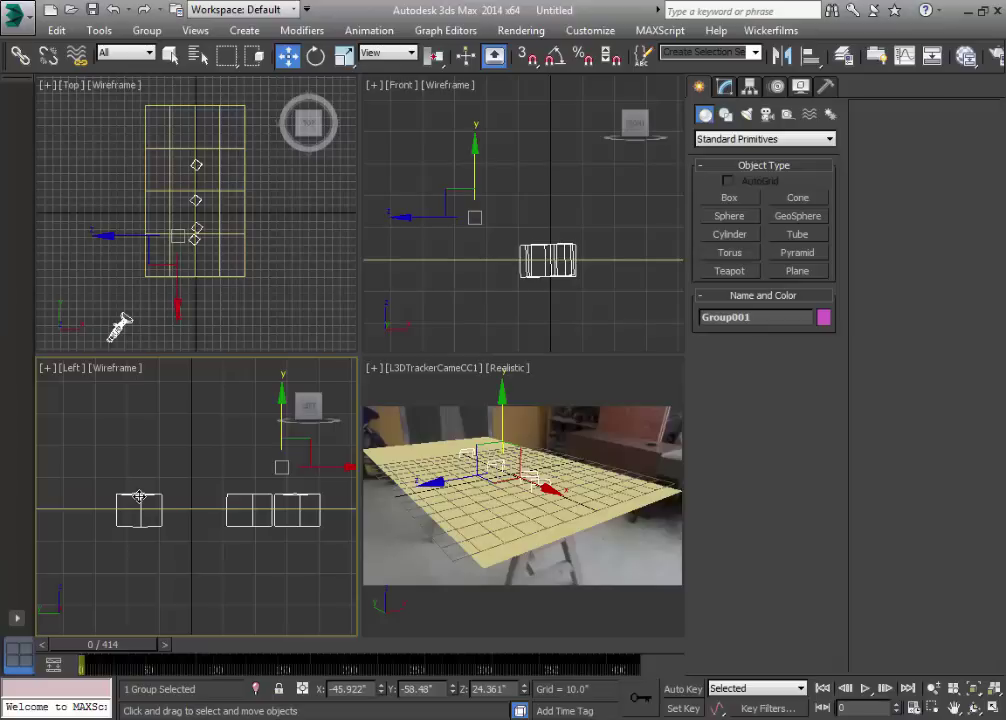
{"action": "left_click", "coordinate": [749, 86]}
{"action": "scroll", "coordinate": [141, 510], "scroll_direction": "up", "scroll_amount": 2}
{"action": "scroll", "coordinate": [141, 511], "scroll_direction": "up", "scroll_amount": 3}
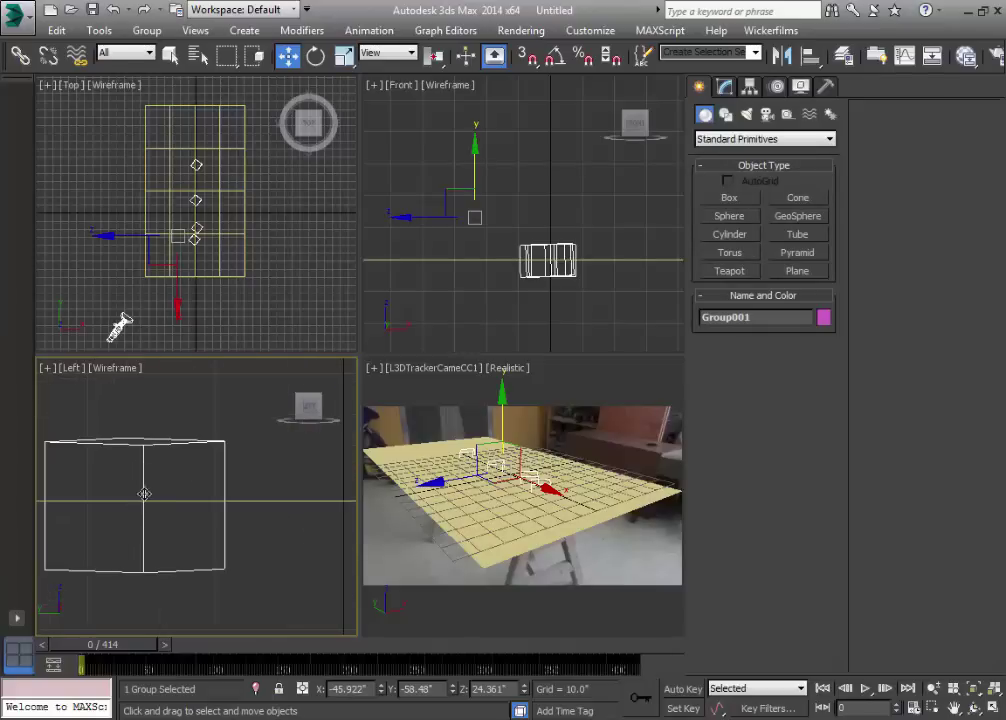
{"action": "scroll", "coordinate": [232, 481], "scroll_direction": "down", "scroll_amount": 5}
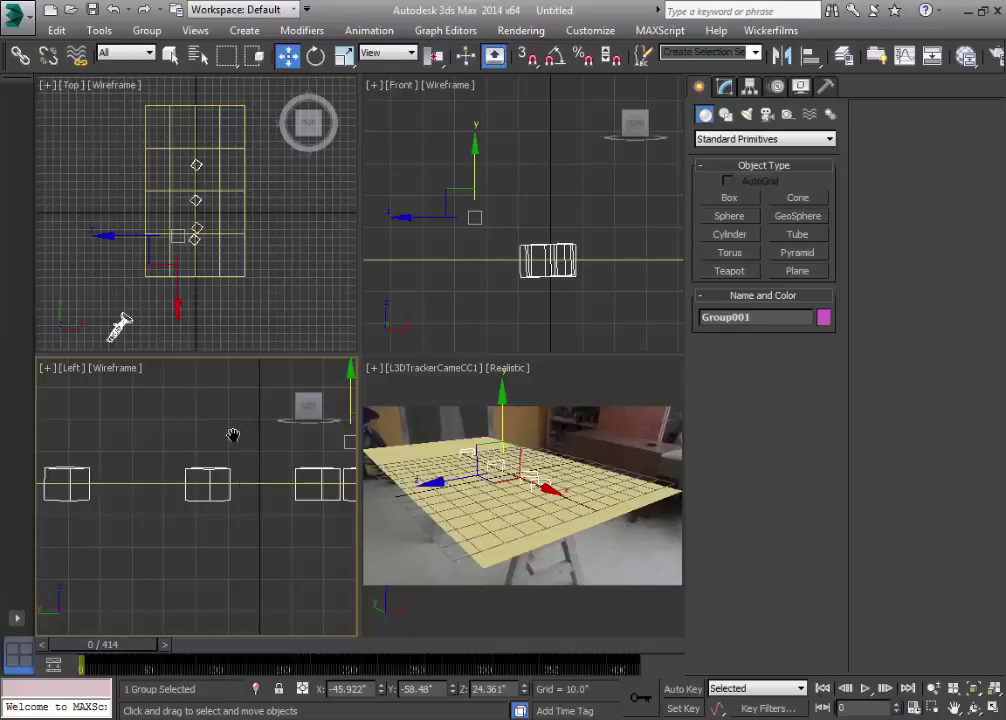
{"action": "scroll", "coordinate": [232, 435], "scroll_direction": "down", "scroll_amount": 2}
{"action": "scroll", "coordinate": [166, 447], "scroll_direction": "down", "scroll_amount": 3}
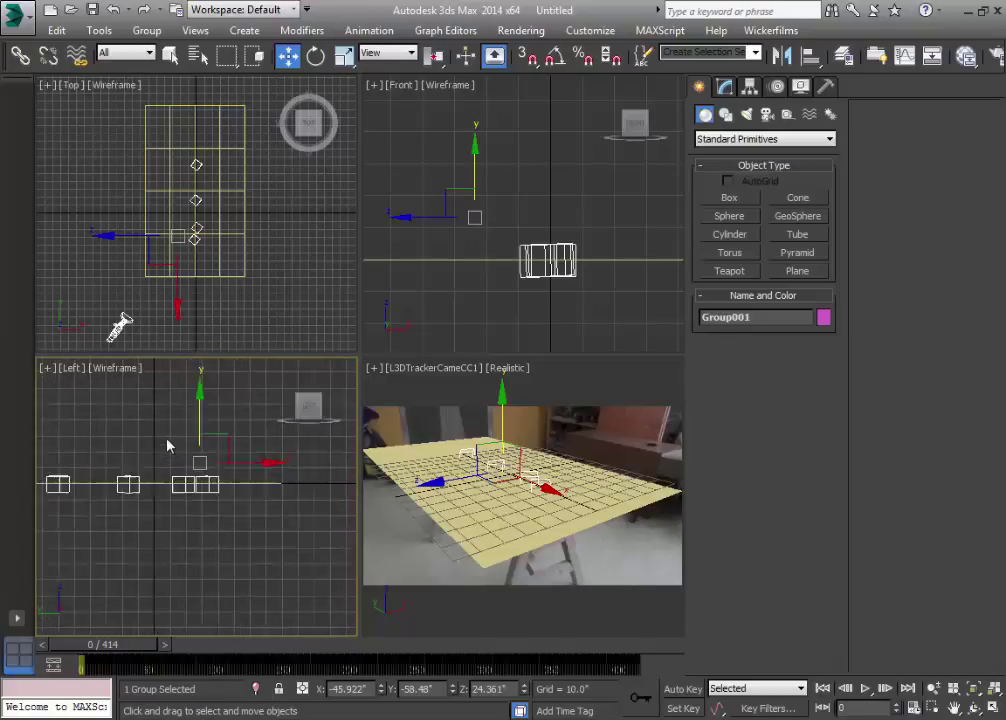
{"action": "scroll", "coordinate": [160, 449], "scroll_direction": "up", "scroll_amount": 3}
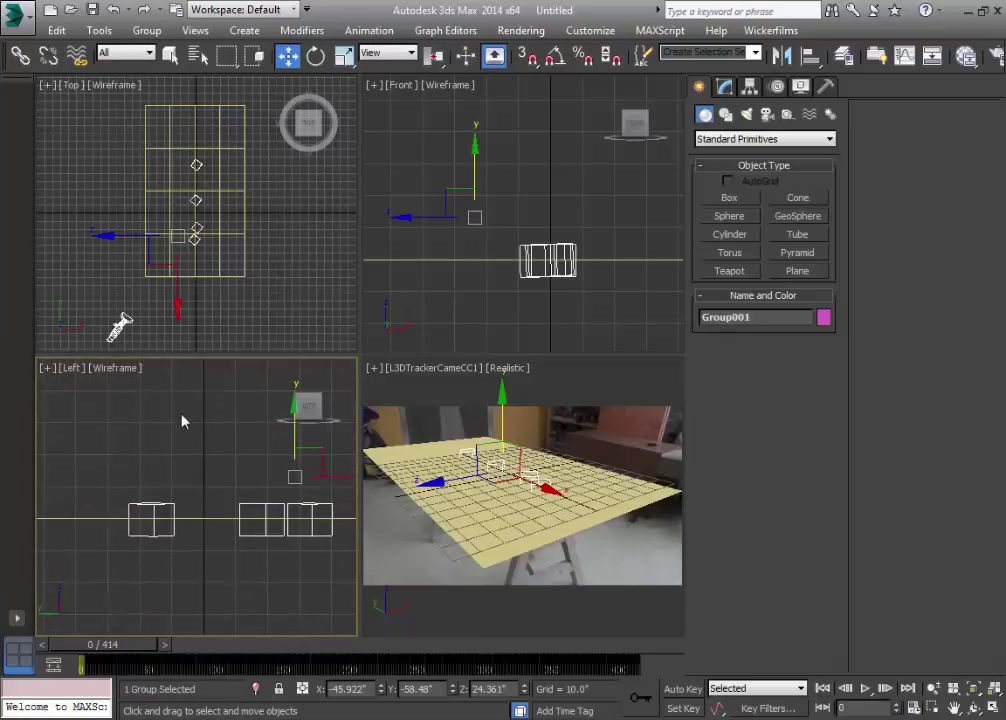
Open the camera and nulls group so its nulls can be picked individually
{"action": "left_click", "coordinate": [212, 459]}
{"action": "left_click", "coordinate": [262, 508]}
{"action": "left_click", "coordinate": [148, 31]}
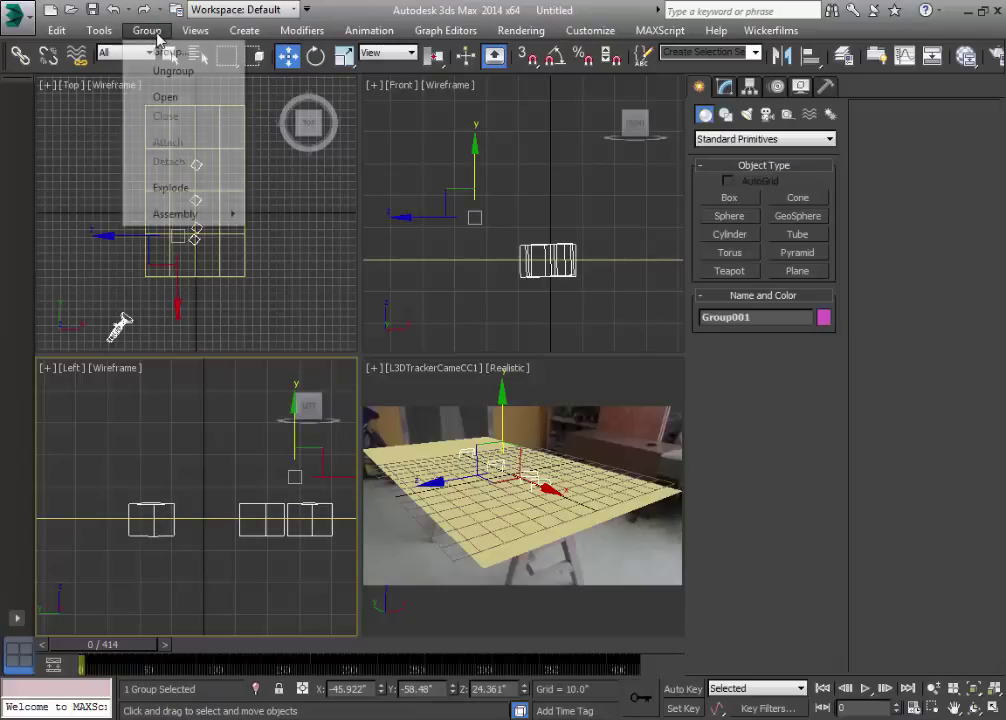
{"action": "left_click", "coordinate": [178, 99]}
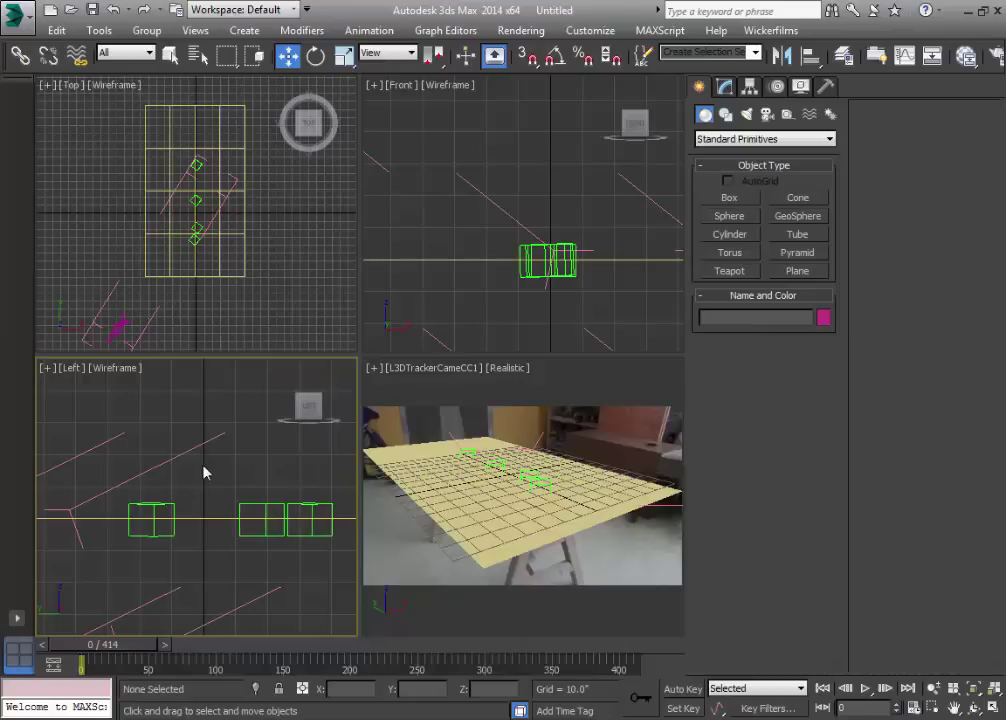
Pick TrackNull1CC3 and TrackNull1CC4 in the Left view and compare their centers with the plane's height
{"action": "left_click", "coordinate": [240, 514]}
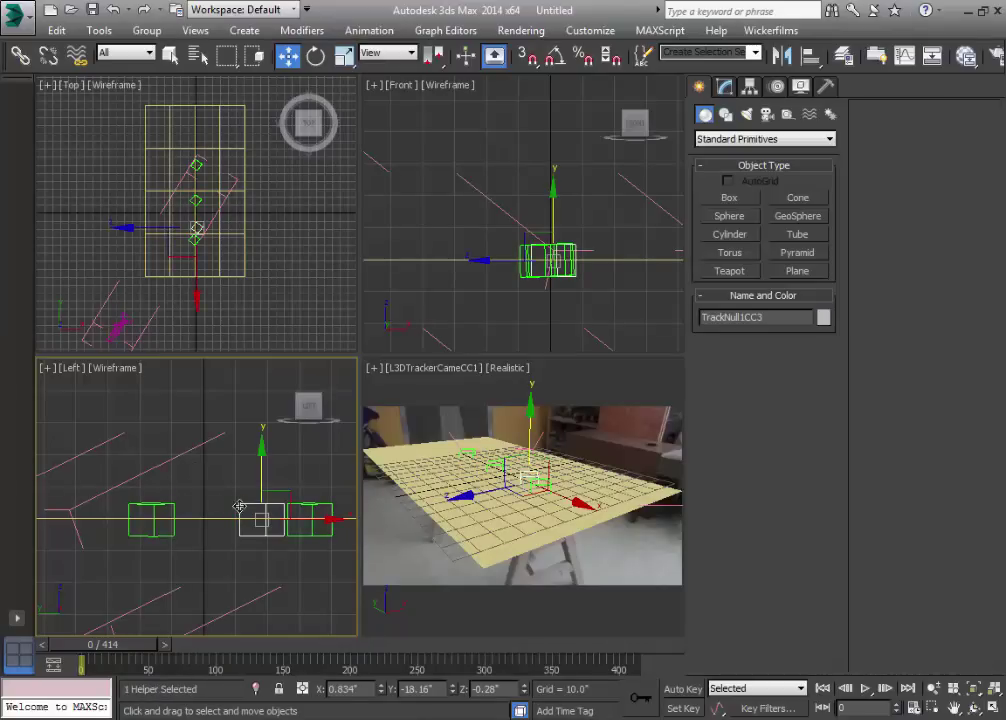
{"action": "left_click", "coordinate": [183, 512]}
{"action": "left_click", "coordinate": [166, 508]}
{"action": "scroll", "coordinate": [166, 494], "scroll_direction": "up", "scroll_amount": 3}
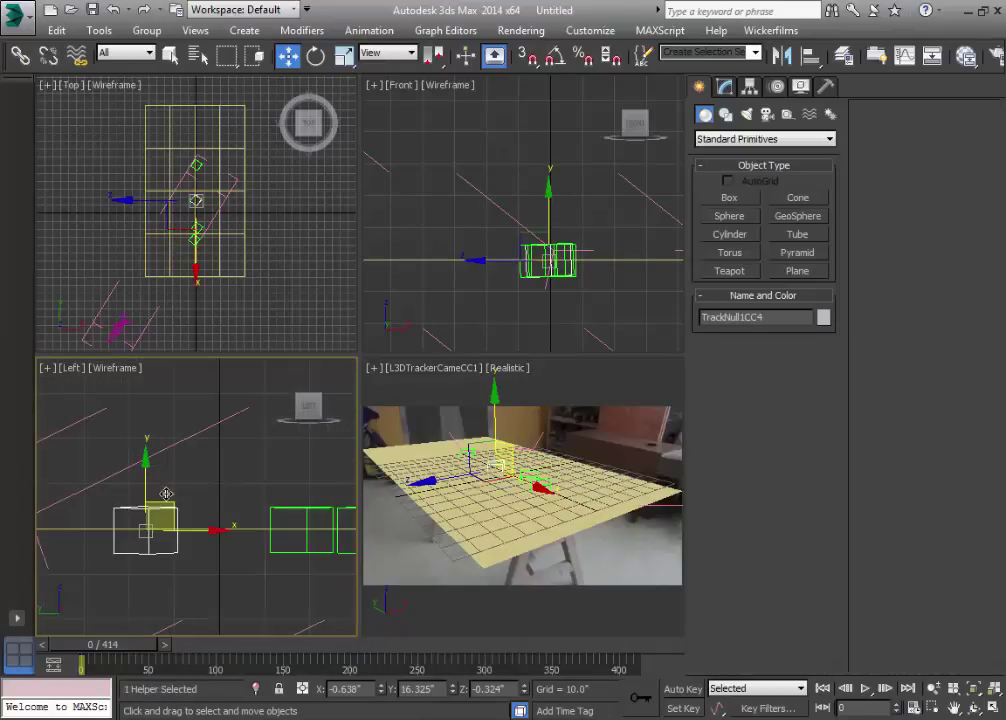
{"action": "scroll", "coordinate": [166, 494], "scroll_direction": "up", "scroll_amount": 3}
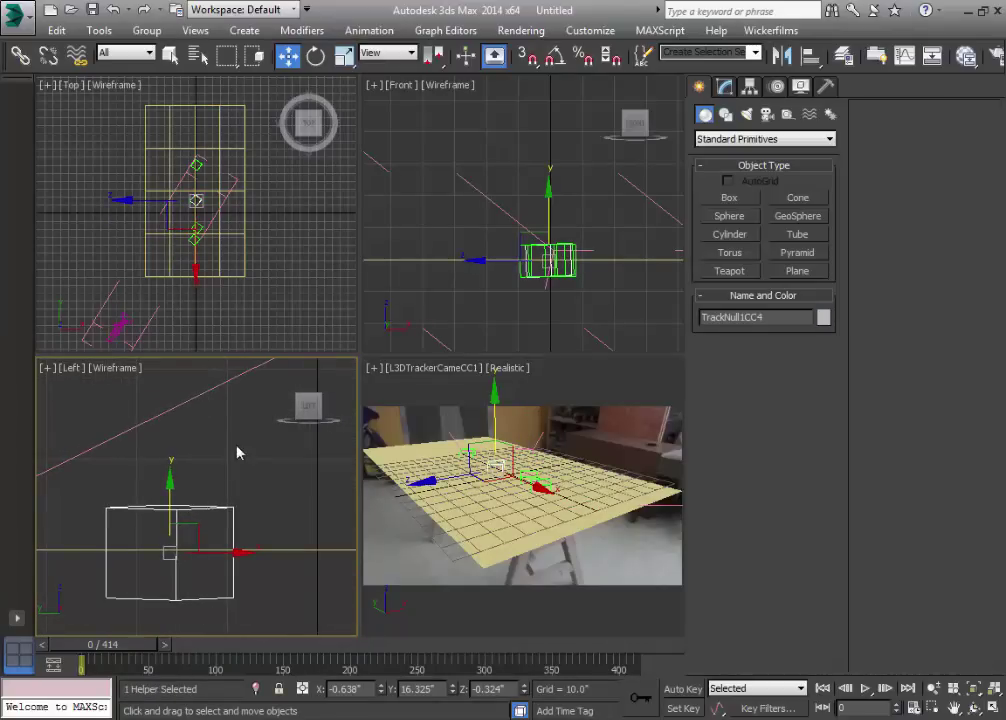
{"action": "scroll", "coordinate": [180, 445], "scroll_direction": "down", "scroll_amount": 4}
{"action": "scroll", "coordinate": [198, 436], "scroll_direction": "up", "scroll_amount": 2}
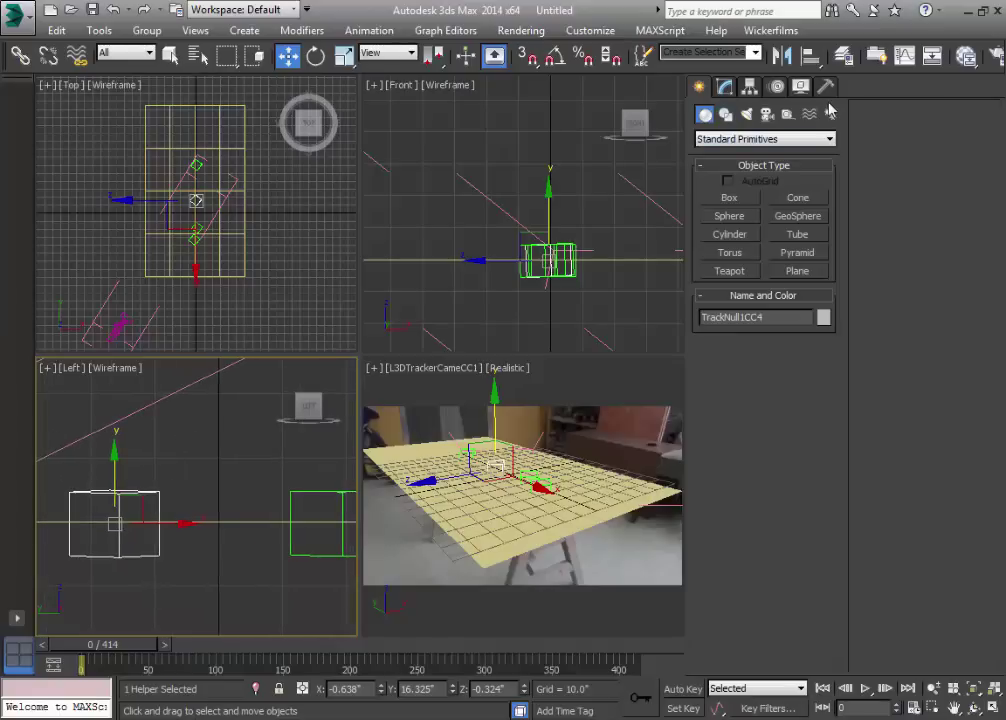
Align the plane to TrackNull1CC4 in the Left view on Y Position only, center to center
{"action": "left_click", "coordinate": [245, 521]}
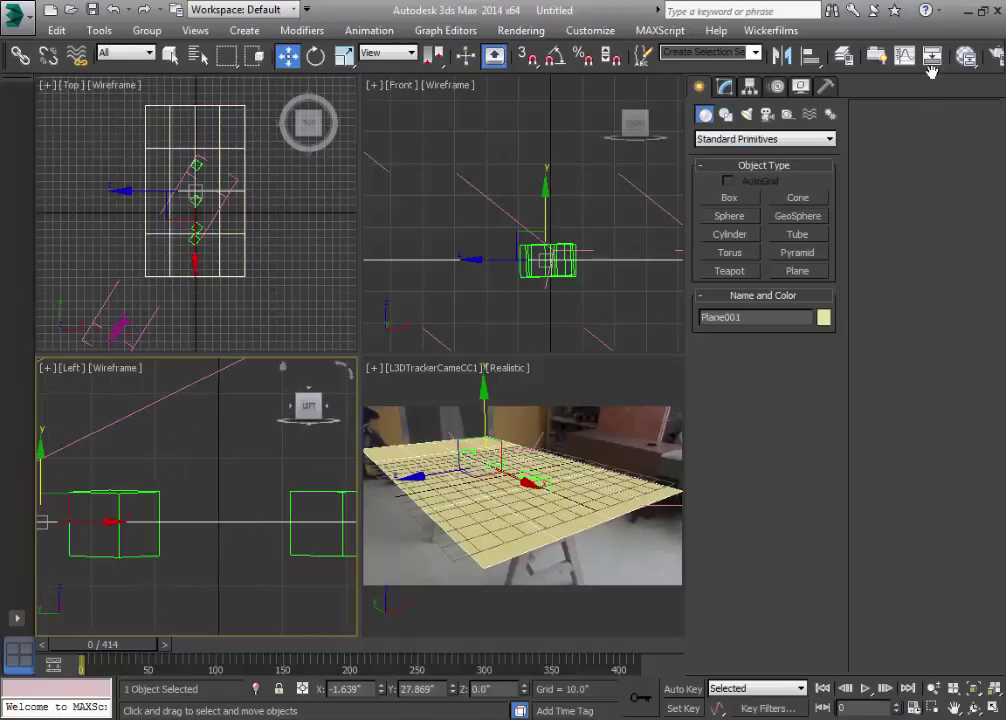
{"action": "left_click", "coordinate": [810, 55]}
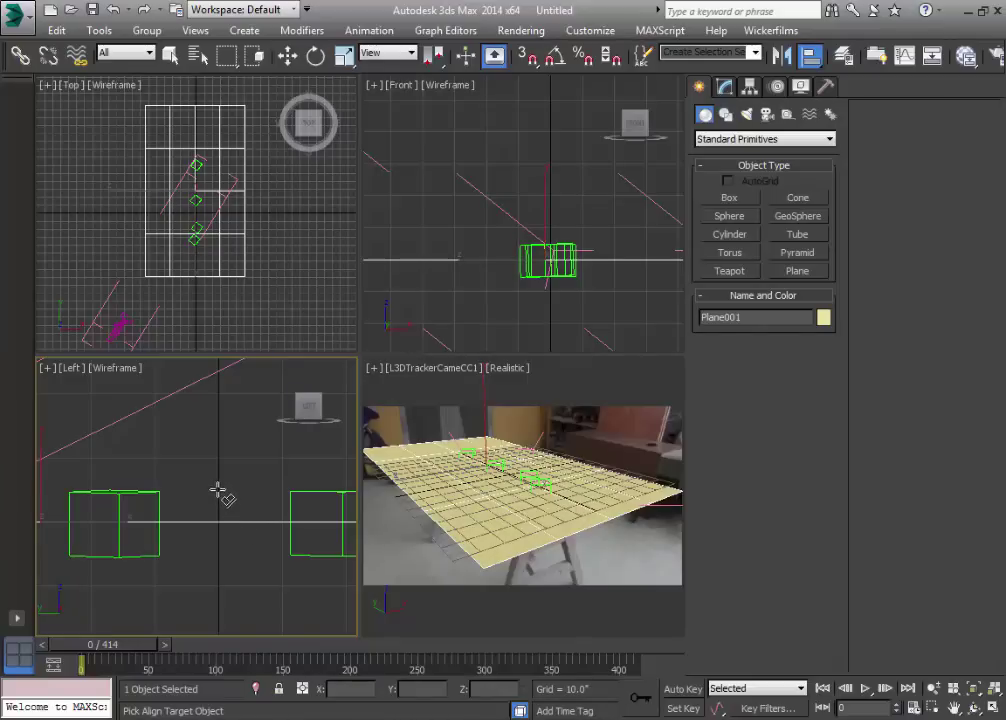
{"action": "left_click", "coordinate": [110, 494]}
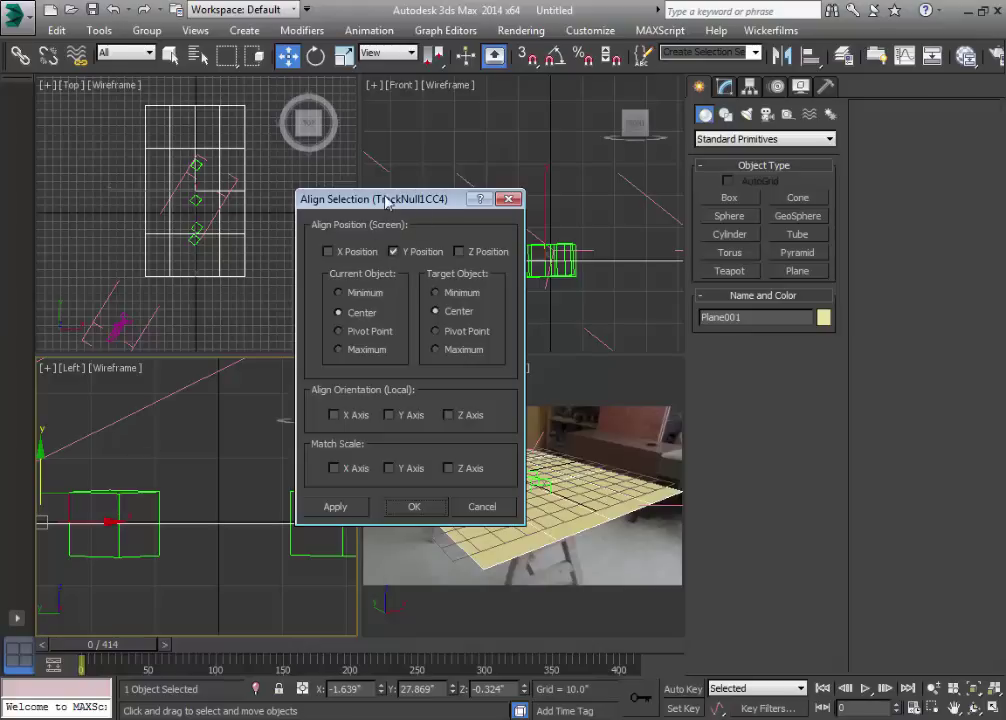
{"action": "left_click_drag", "start_coordinate": [375, 200], "coordinate": [419, 207]}
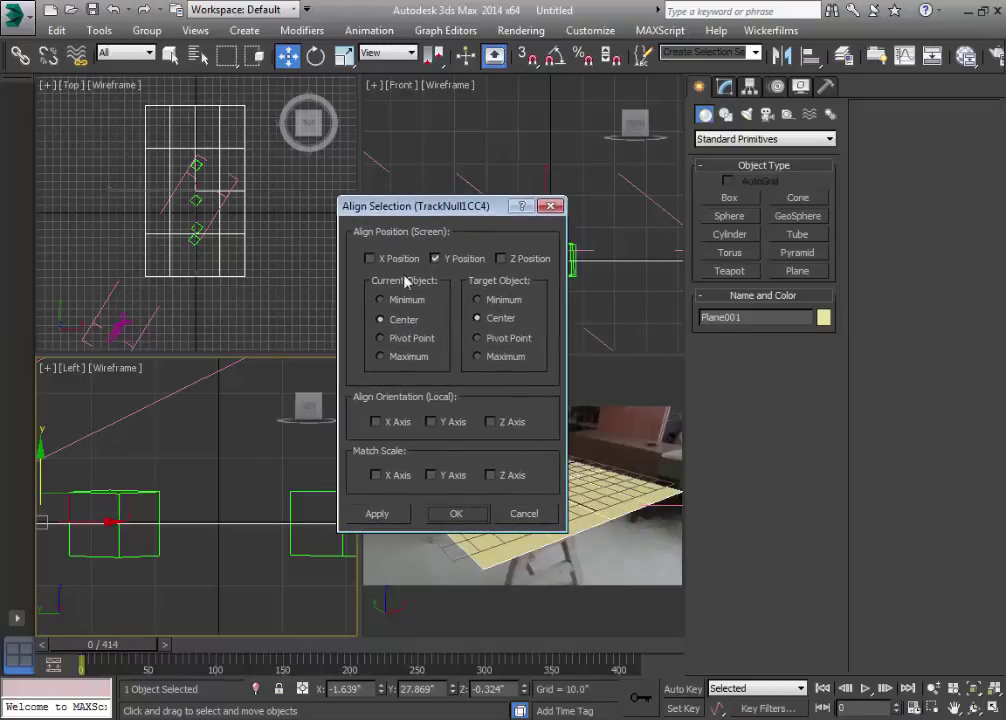
{"action": "left_click", "coordinate": [457, 514]}
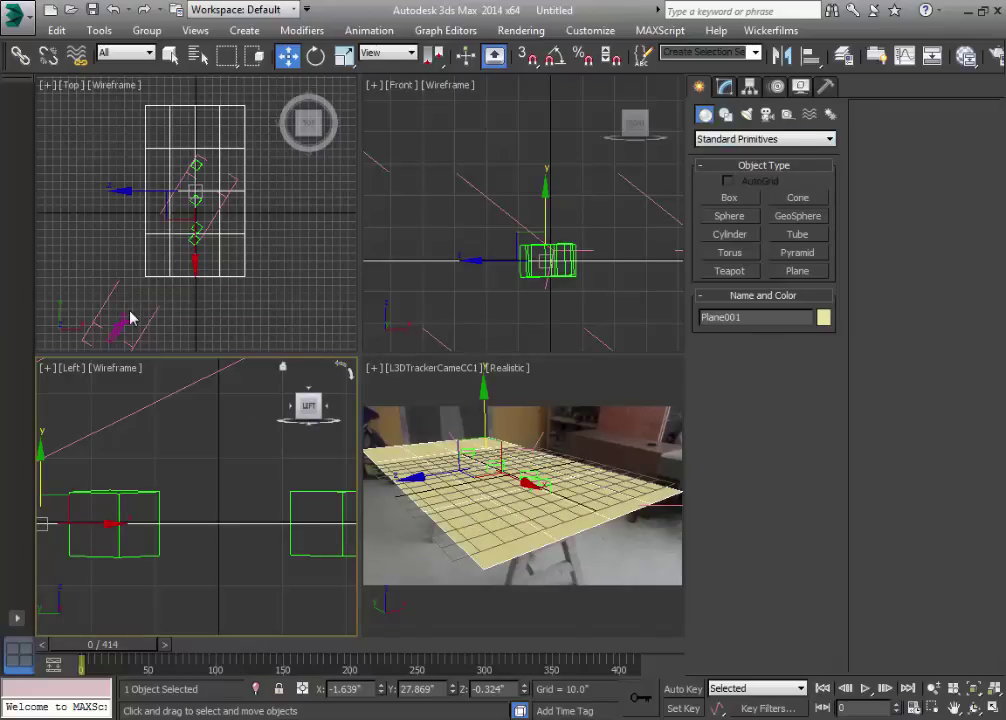
Check the aligned plane against the null up close in the Left view, and close the camera and nulls group
{"action": "left_click", "coordinate": [197, 451]}
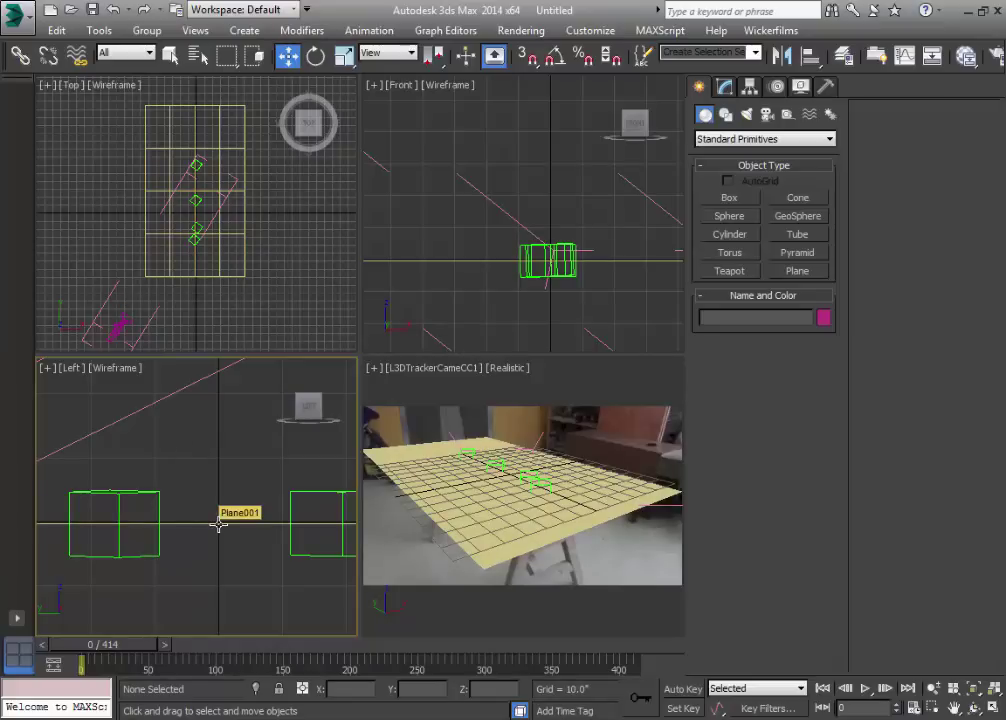
{"action": "scroll", "coordinate": [186, 476], "scroll_direction": "up", "scroll_amount": 3}
{"action": "scroll", "coordinate": [254, 406], "scroll_direction": "up", "scroll_amount": 2}
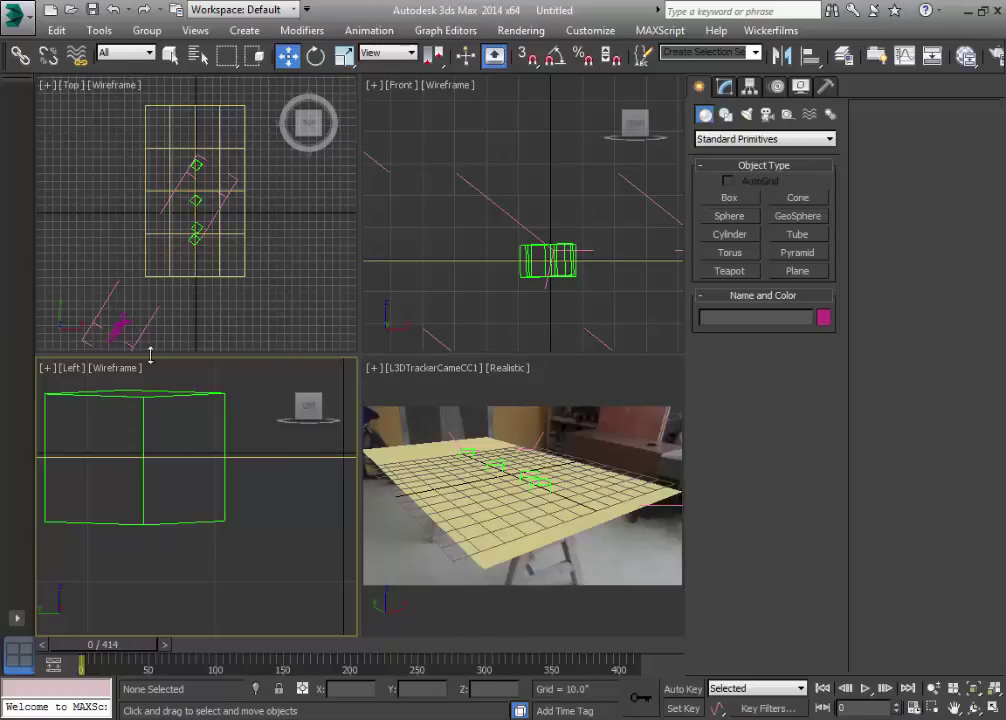
{"action": "left_click", "coordinate": [152, 391]}
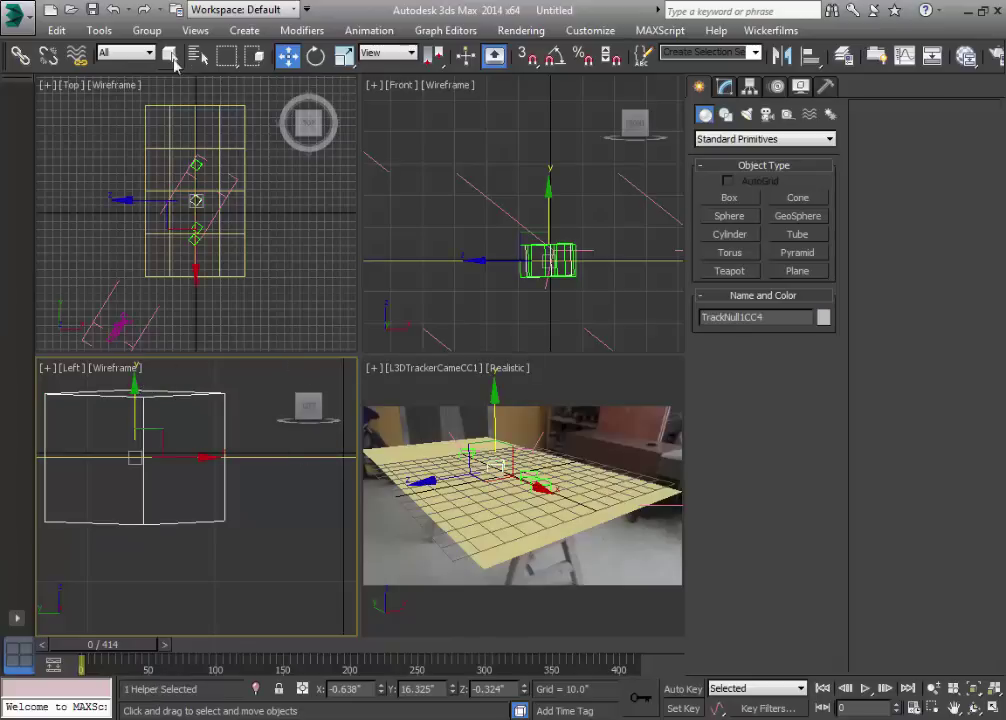
{"action": "left_click", "coordinate": [147, 30]}
{"action": "left_click", "coordinate": [195, 121]}
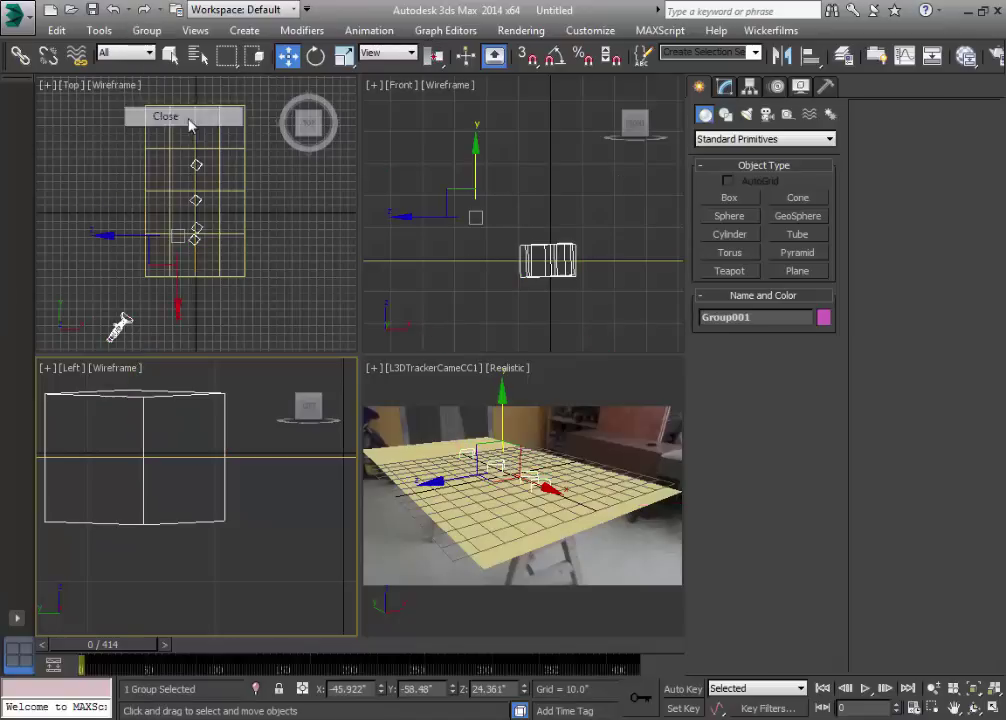
{"action": "left_click", "coordinate": [236, 388]}
{"action": "left_click", "coordinate": [184, 395]}
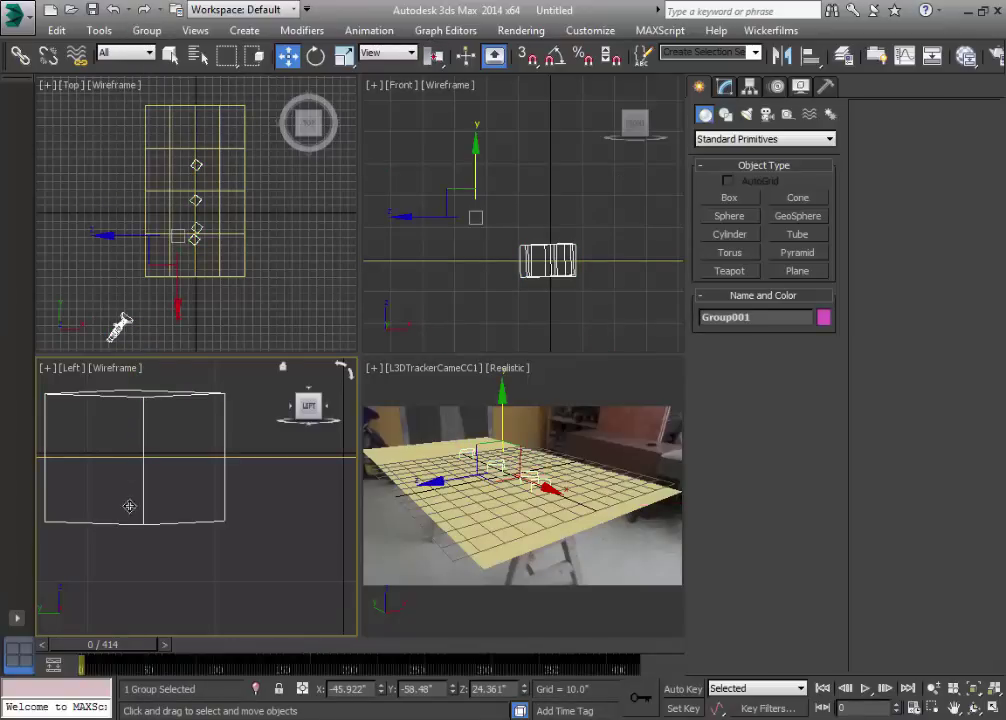
Select the plane together with the camera and nulls group and move both up about 0.37 inches in the Left view onto the grid line
{"action": "scroll", "coordinate": [224, 438], "scroll_direction": "down", "scroll_amount": 6}
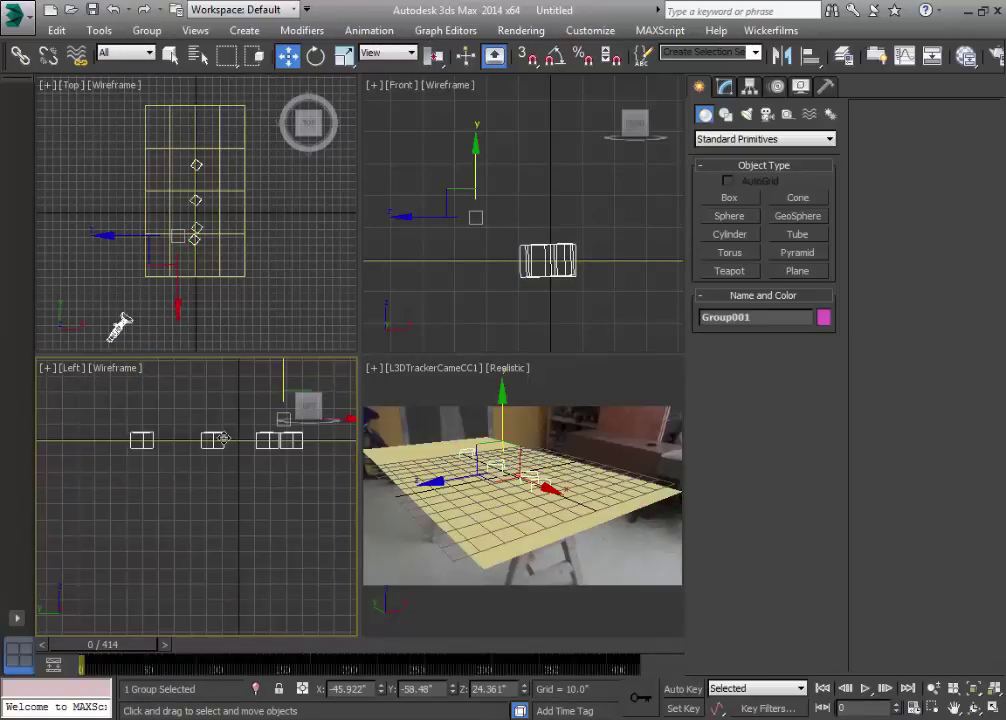
{"action": "scroll", "coordinate": [224, 438], "scroll_direction": "up", "scroll_amount": 10}
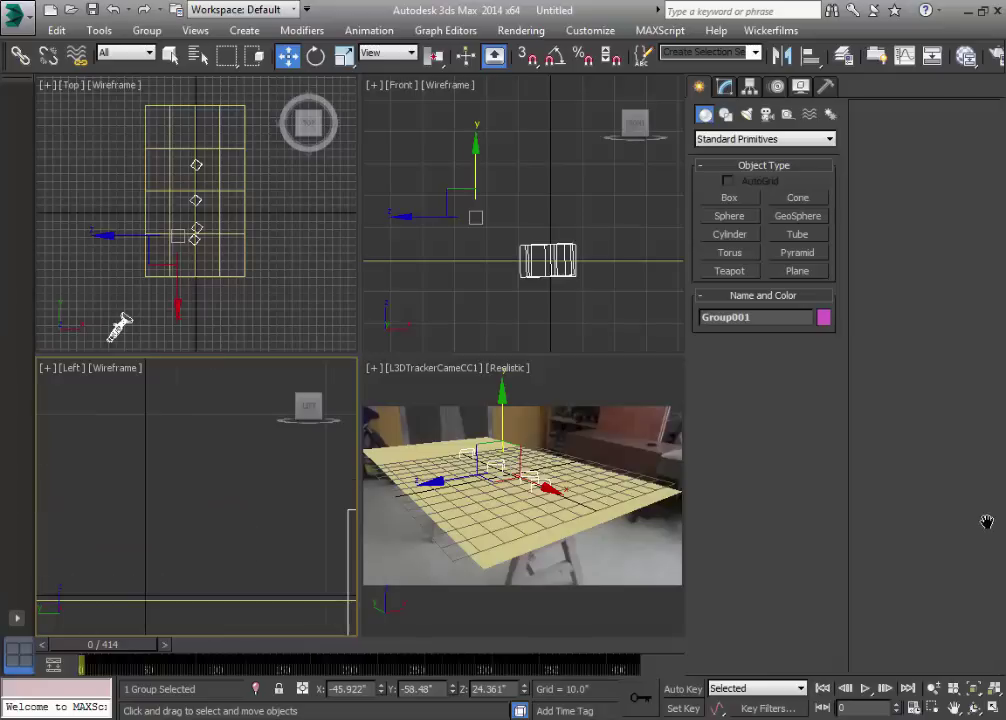
{"action": "scroll", "coordinate": [287, 474], "scroll_direction": "down", "scroll_amount": 5}
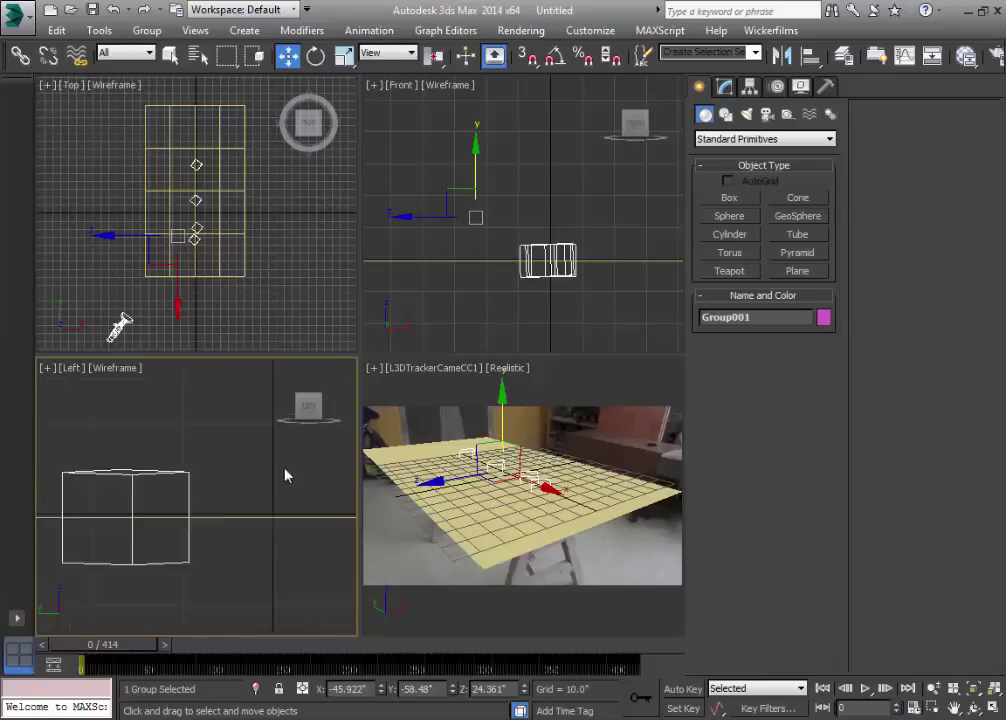
{"action": "left_click_drag", "start_coordinate": [153, 431], "coordinate": [180, 539]}
{"action": "left_click", "coordinate": [141, 510]}
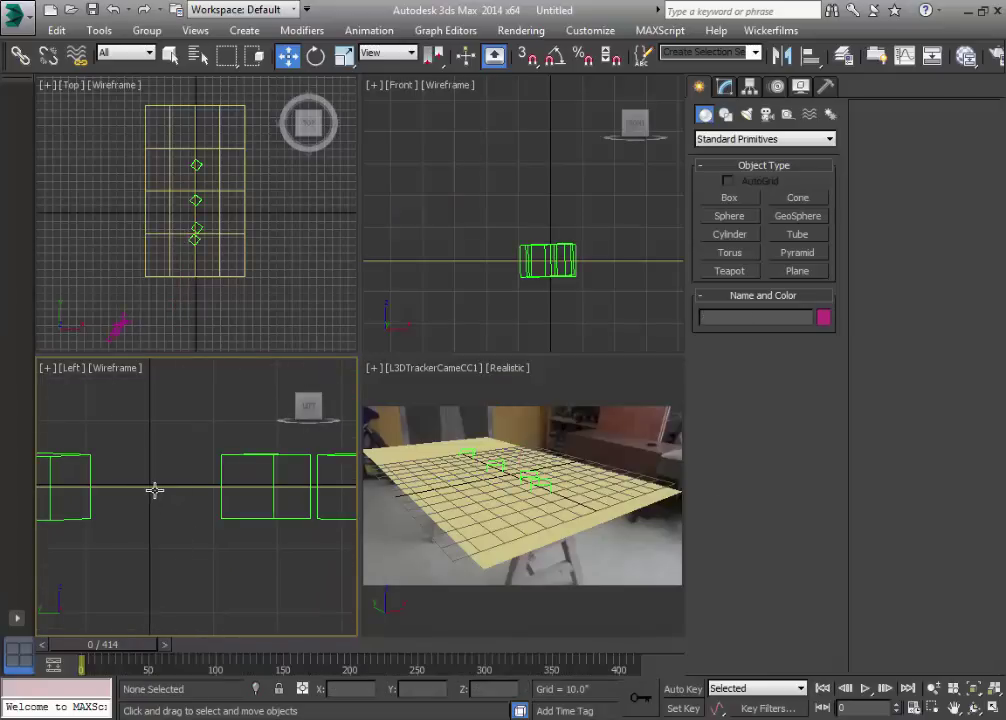
{"action": "left_click", "coordinate": [155, 489]}
{"action": "left_click", "coordinate": [62, 459]}
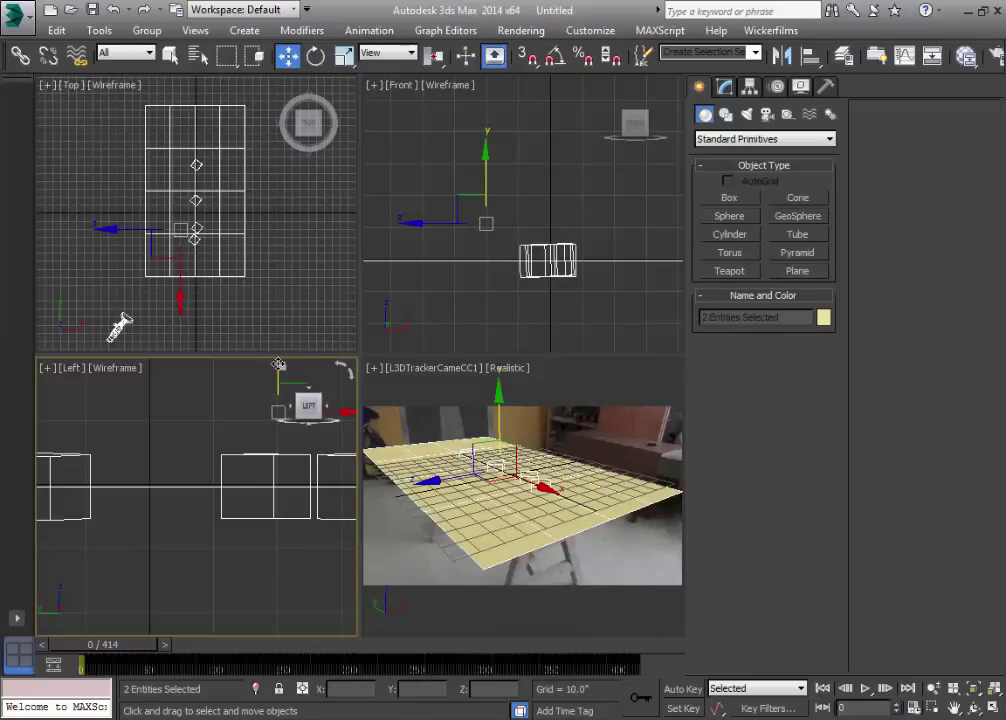
{"action": "left_click_drag", "start_coordinate": [277, 363], "coordinate": [277, 362]}
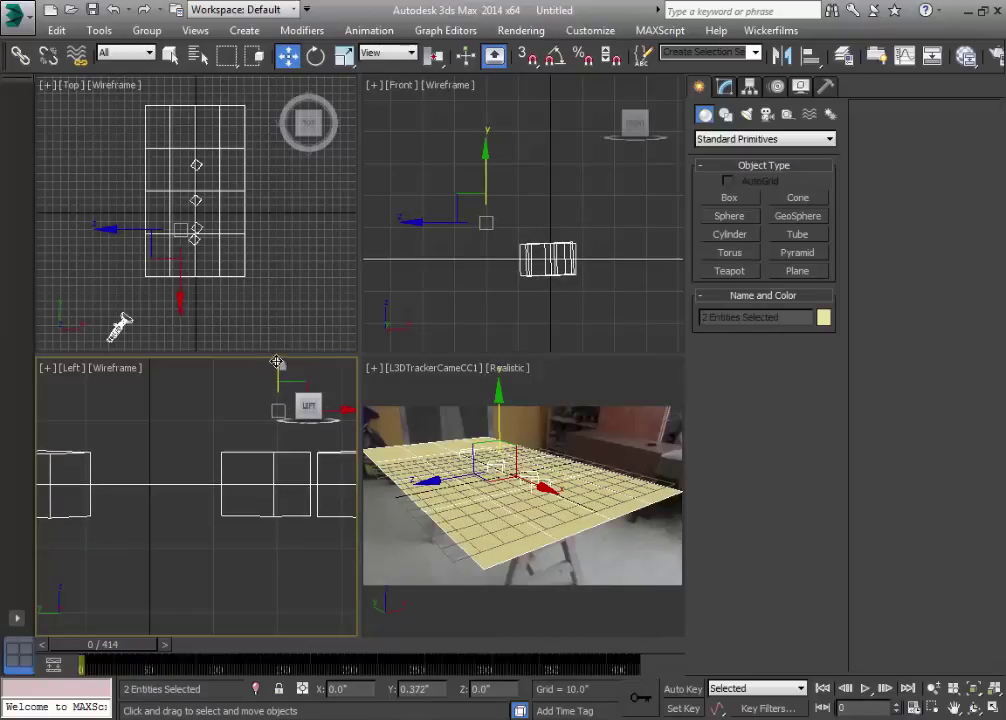
Deselect the plane and group, then select only the plane over the stool in the camera view and delete it
{"action": "scroll", "coordinate": [198, 495], "scroll_direction": "down", "scroll_amount": 6}
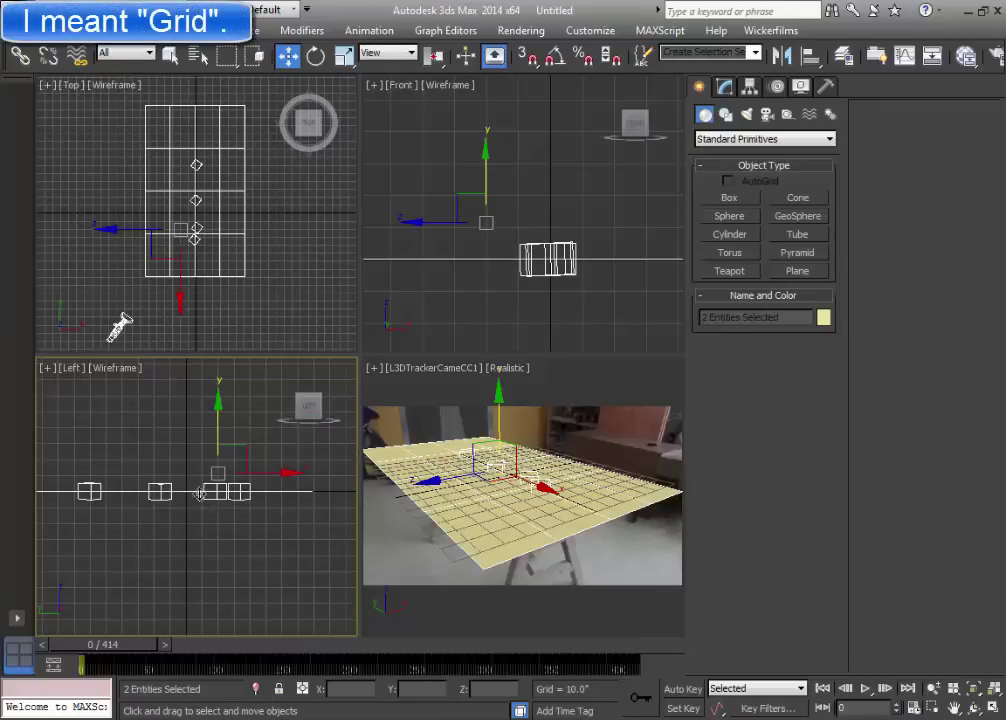
{"action": "left_click", "coordinate": [137, 436]}
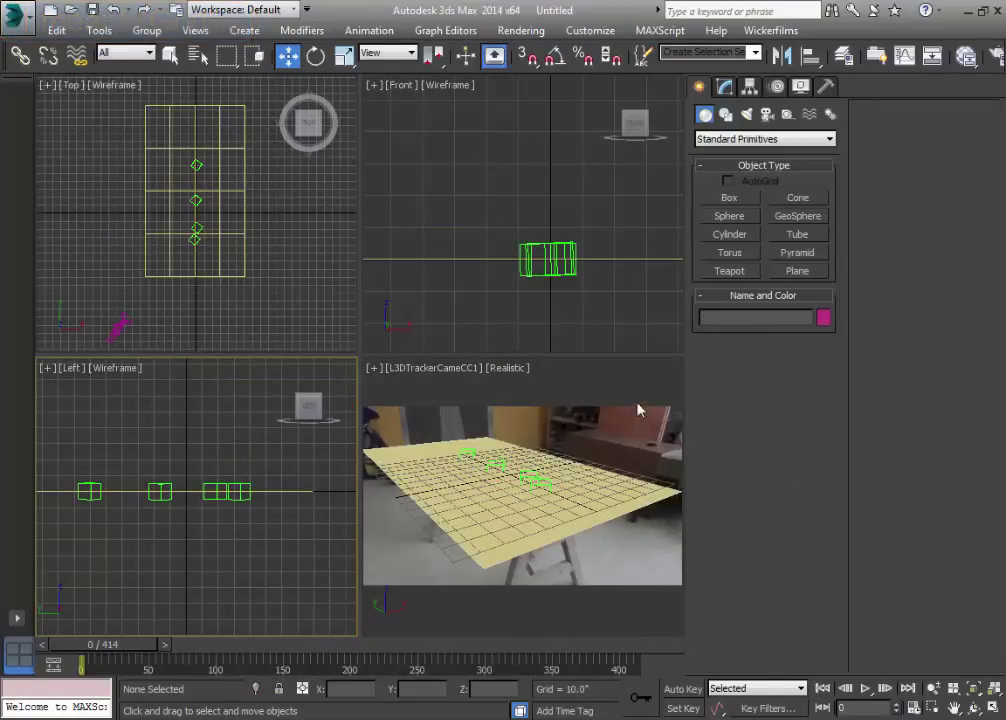
{"action": "left_click", "coordinate": [208, 489]}
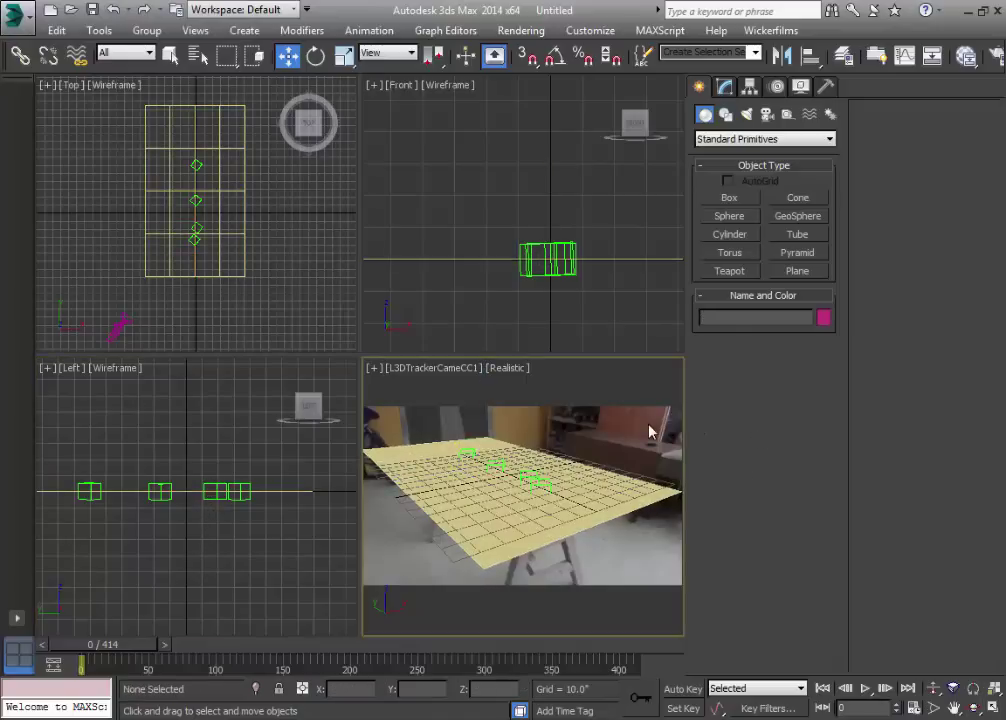
{"action": "left_click", "coordinate": [579, 507]}
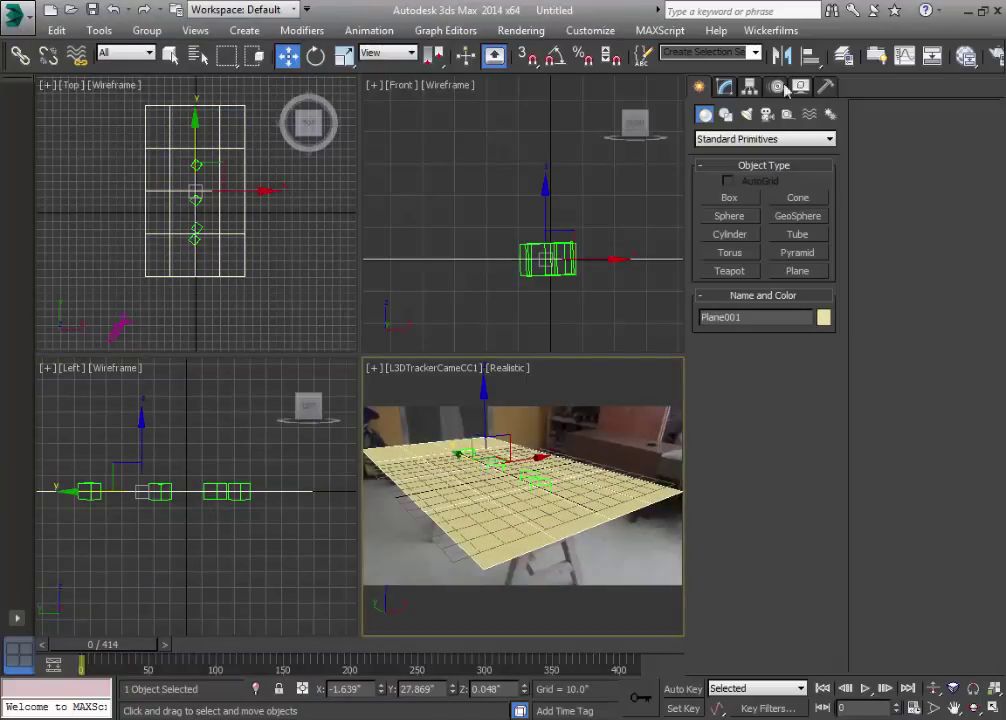
{"action": "left_click", "coordinate": [724, 86]}
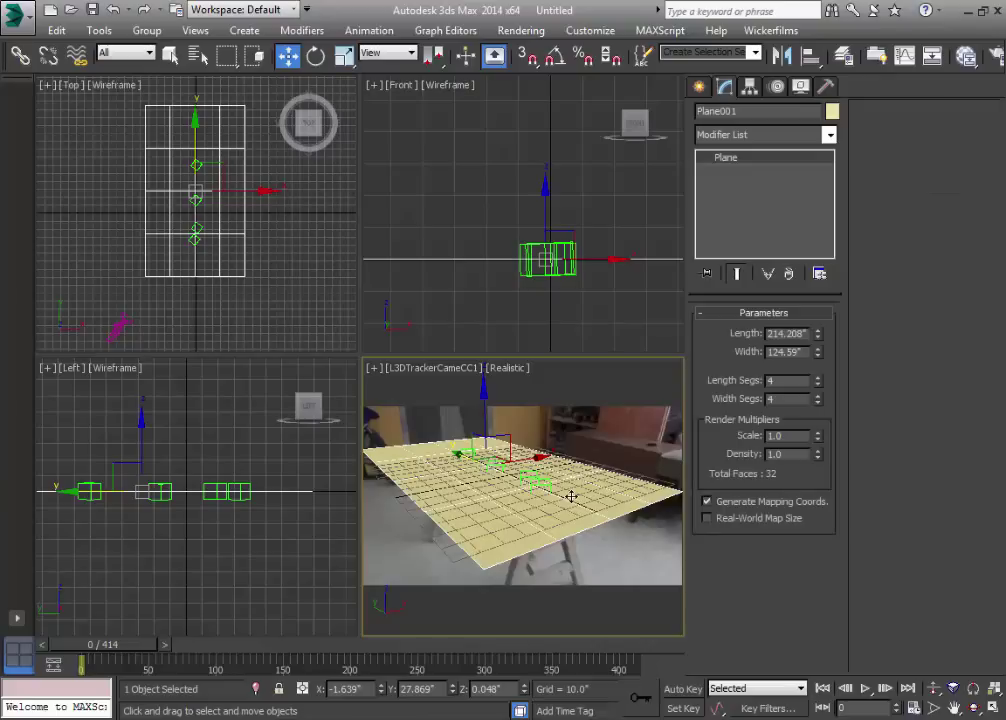
{"action": "left_click", "coordinate": [550, 440]}
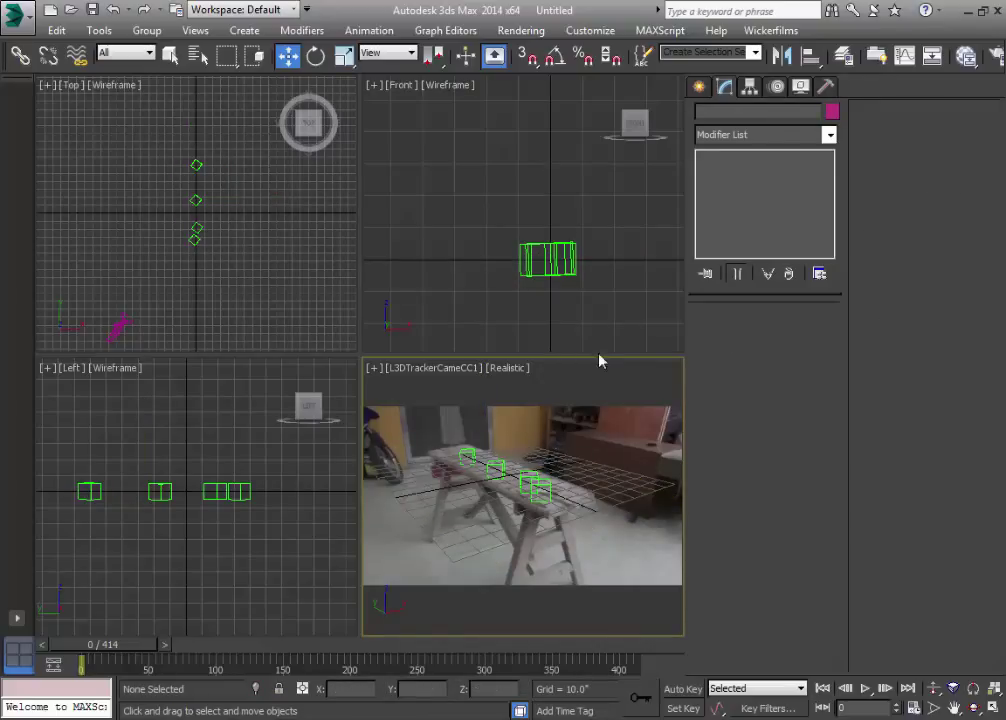
Create a teapot with a radius of about 16.5 inches on the stool top in the camera view and scrub to frame 185
{"action": "left_click", "coordinate": [699, 87]}
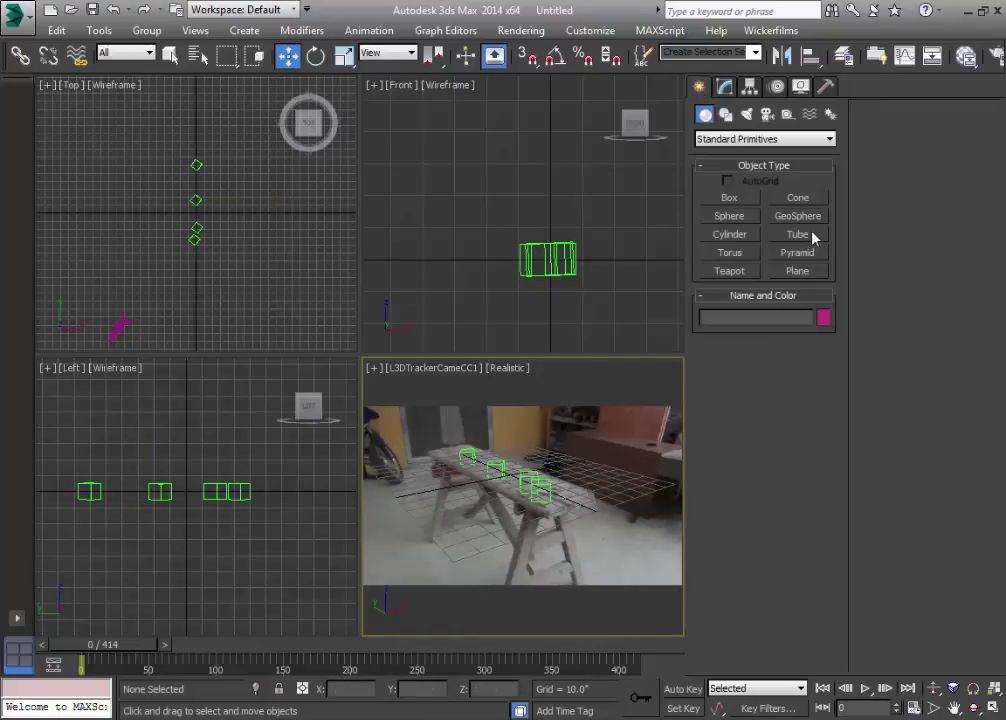
{"action": "left_click", "coordinate": [729, 271]}
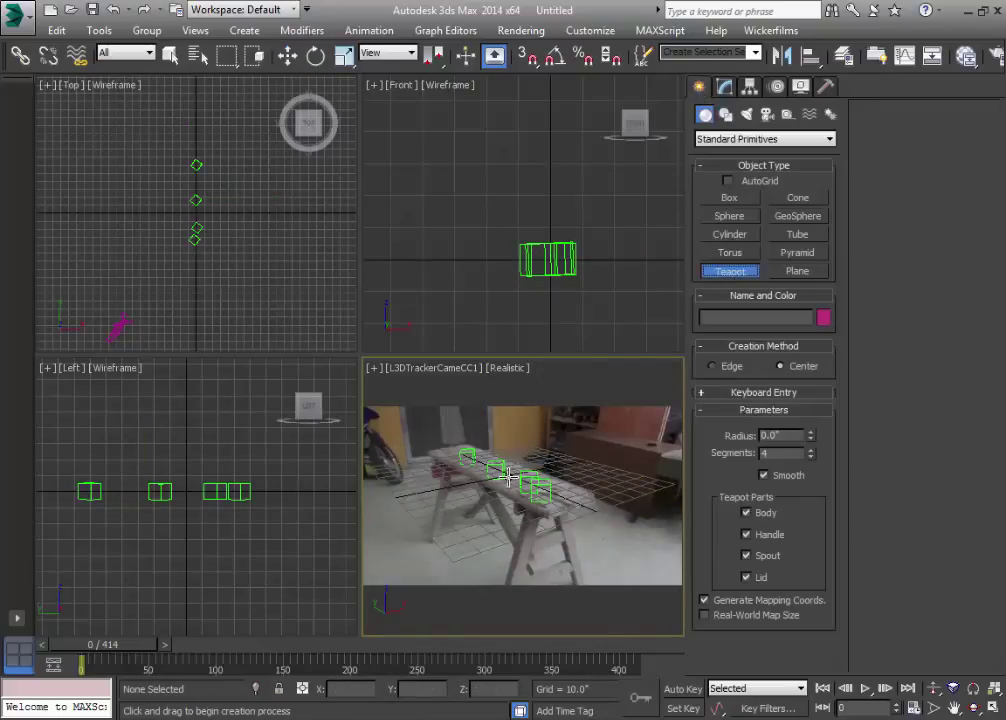
{"action": "left_click_drag", "start_coordinate": [510, 478], "coordinate": [521, 475]}
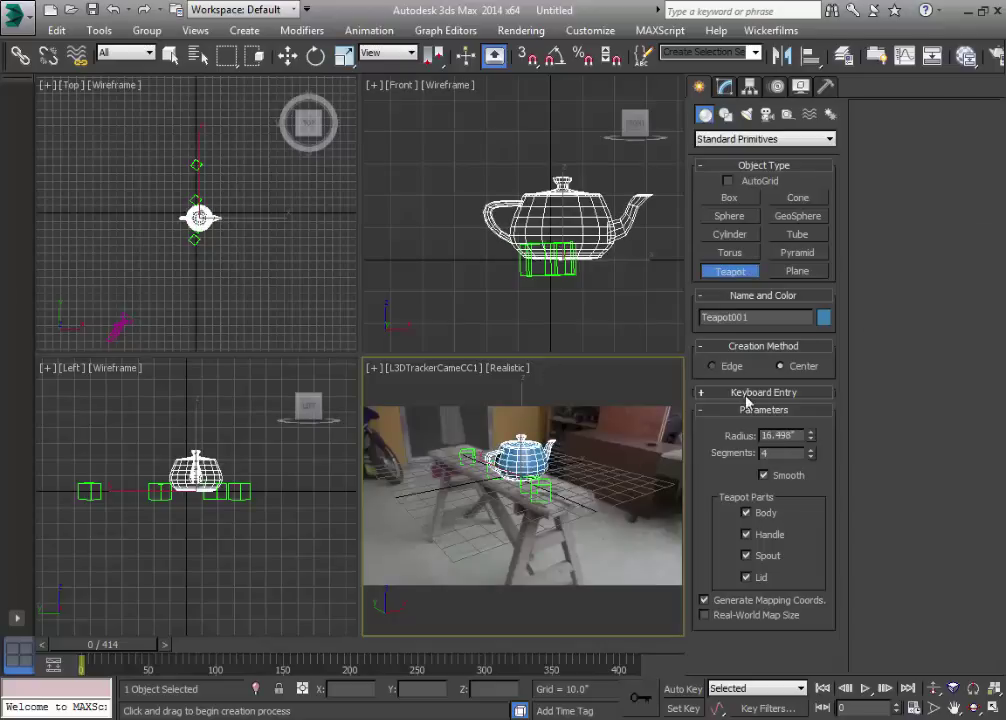
{"action": "right_click", "coordinate": [115, 512]}
{"action": "left_click_drag", "start_coordinate": [134, 652], "coordinate": [370, 652]}
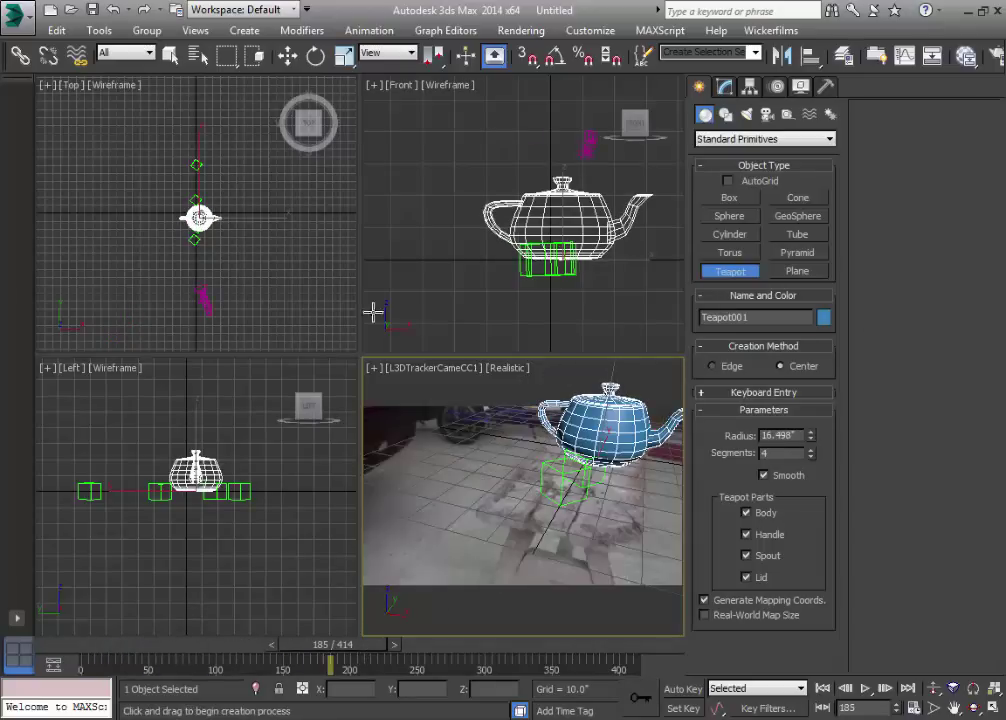
Select the camera and nulls group in the camera view and hide it
{"action": "left_click", "coordinate": [170, 56]}
{"action": "left_click", "coordinate": [560, 485]}
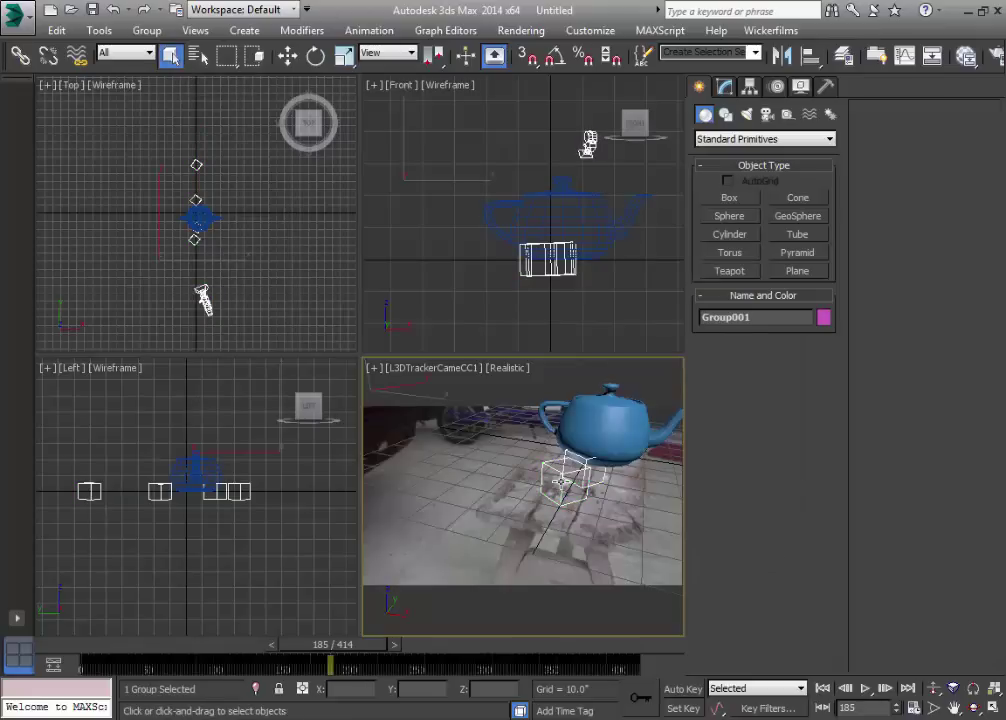
{"action": "right_click", "coordinate": [560, 480]}
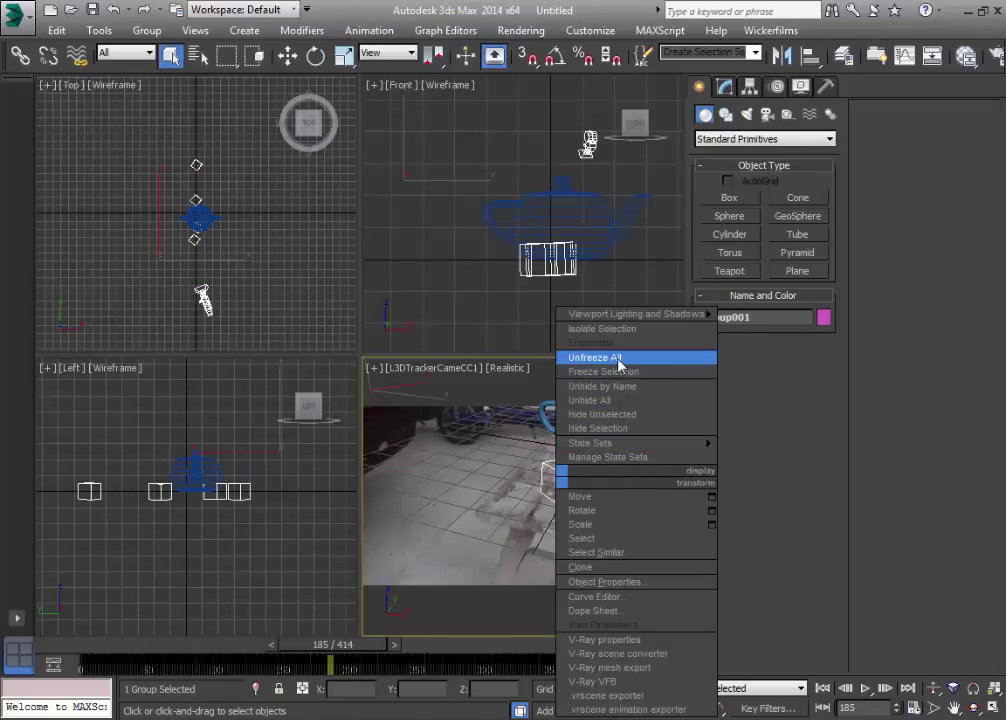
{"action": "left_click", "coordinate": [628, 428]}
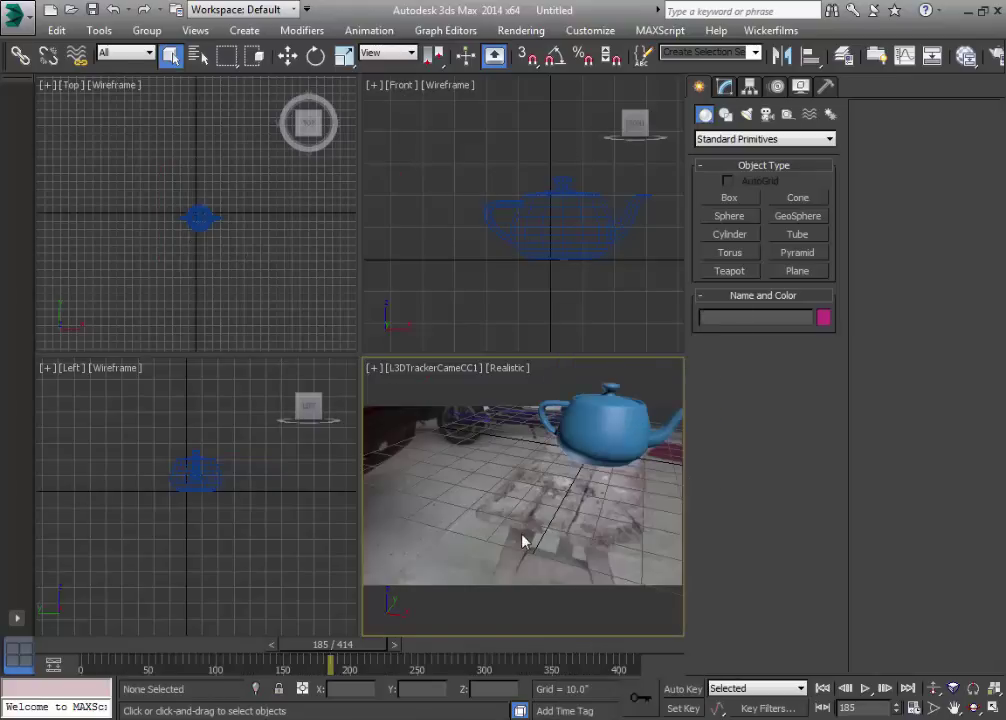
Maximize the camera view and scrub through frames 89, 0 and 157 to examine how the teapot follows the stool
{"action": "left_click_drag", "start_coordinate": [332, 644], "coordinate": [216, 645]}
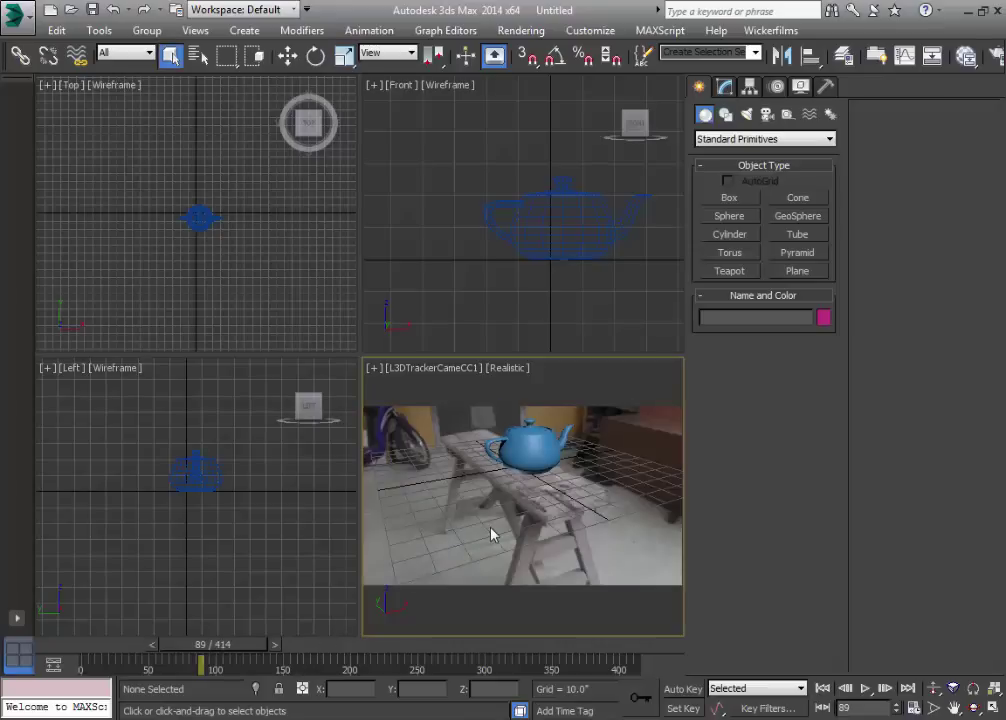
{"action": "key", "text": "alt+w"}
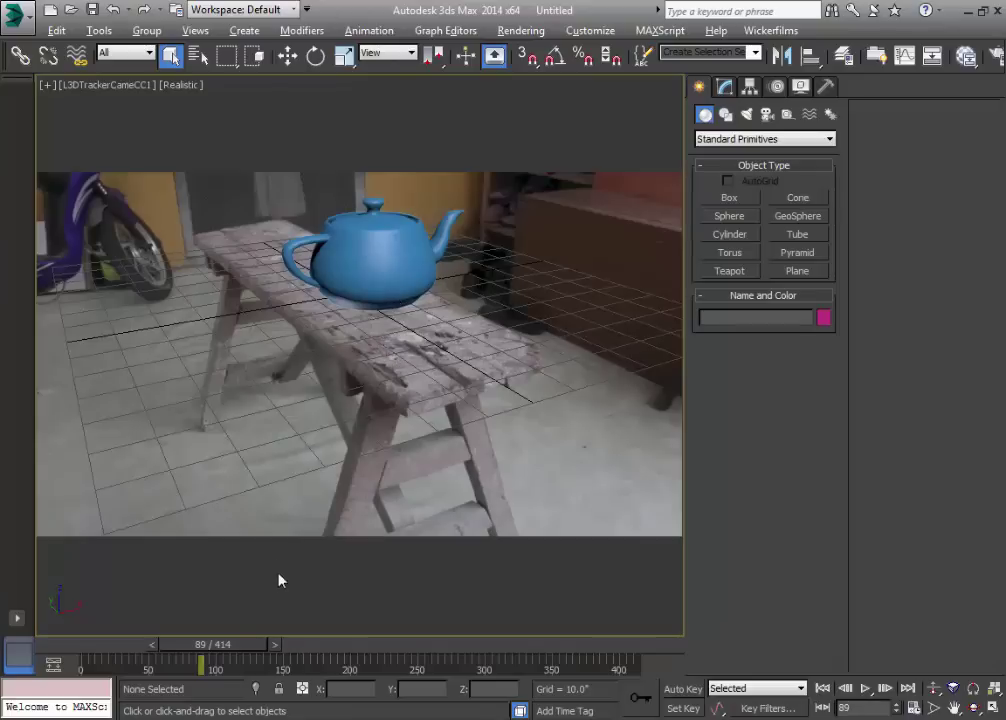
{"action": "left_click_drag", "start_coordinate": [241, 652], "coordinate": [29, 622]}
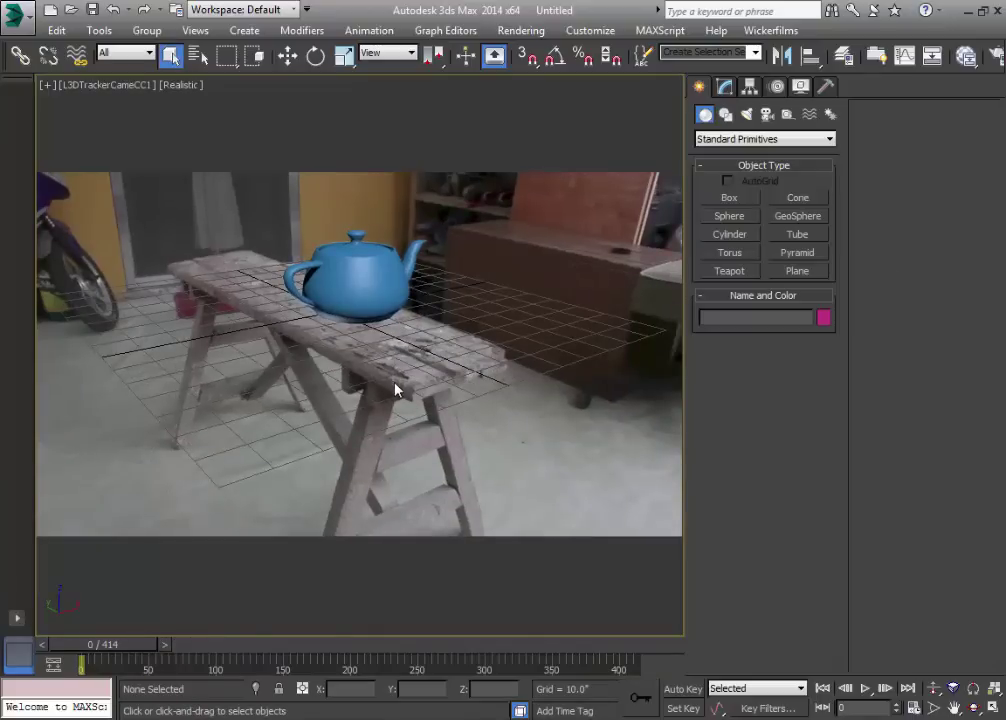
{"action": "left_click_drag", "start_coordinate": [136, 648], "coordinate": [332, 645]}
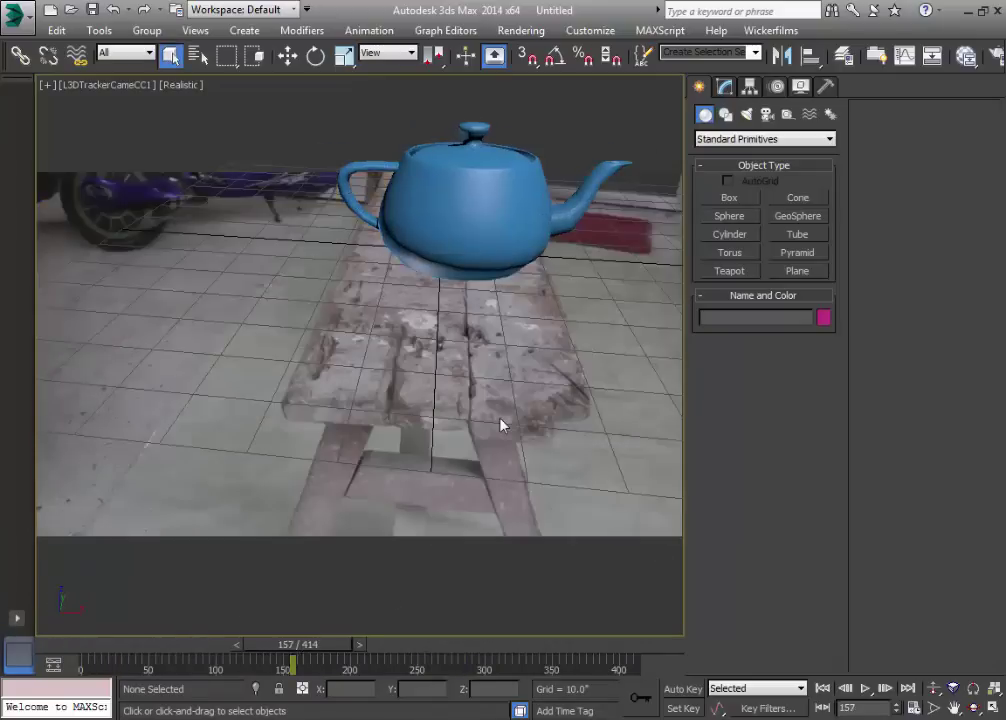